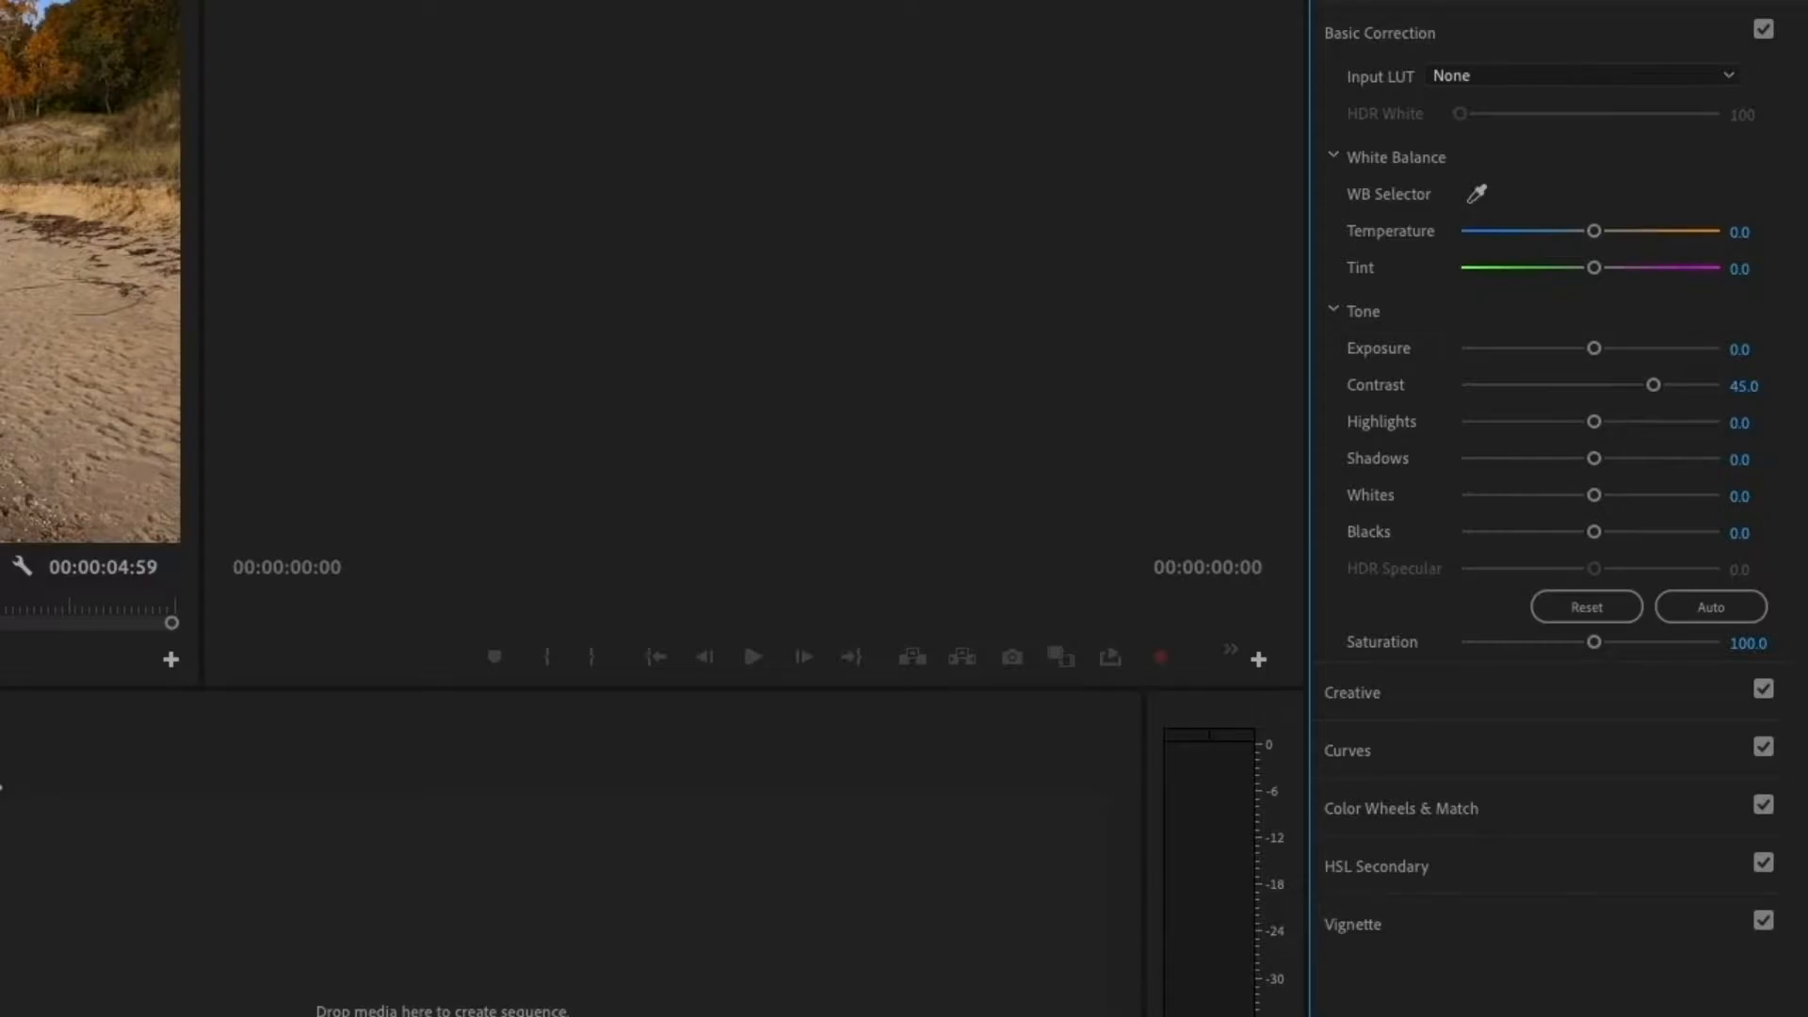
Set Whites to -40 in the Basic Correction tone settings of the beach clip.
{"action": "left_click", "coordinate": [1758, 490]}
{"action": "type", "text": "-40"}
{"action": "key", "text": "Return"}
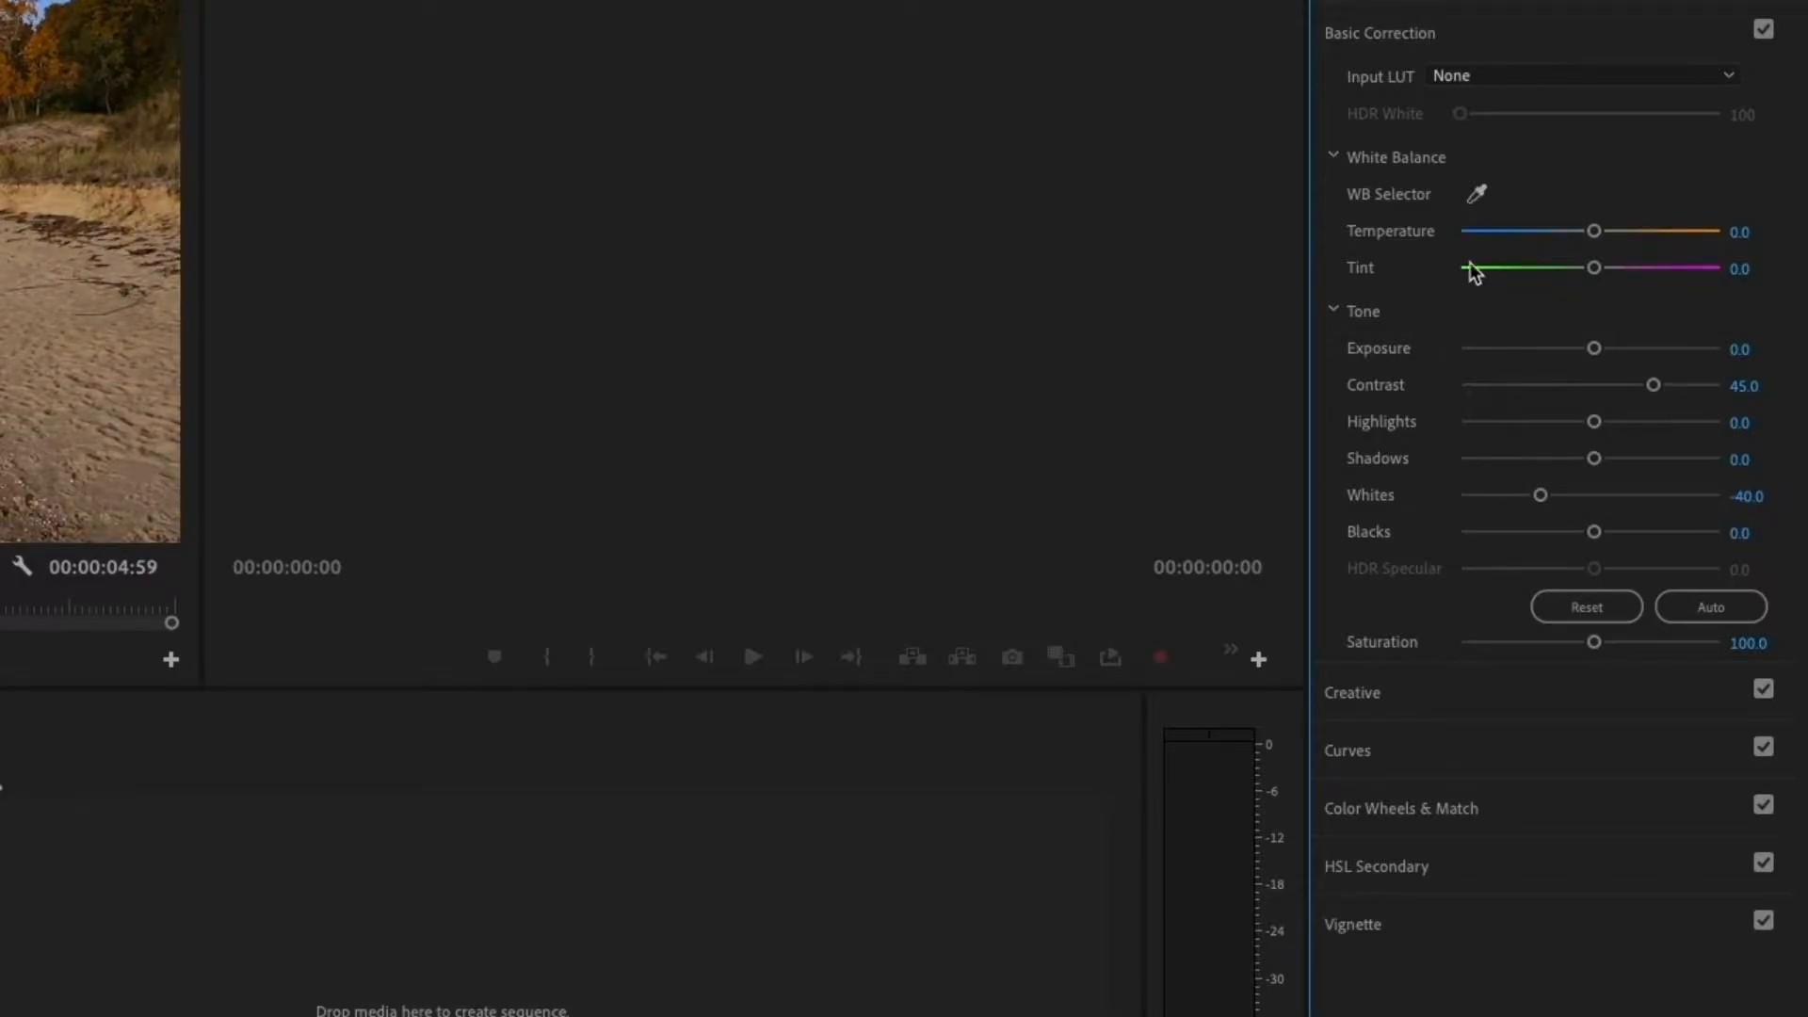
In the Creative adjustments, set Faded Film to 25 and Sharpen to -60.
{"action": "left_click", "coordinate": [1398, 37]}
{"action": "left_click", "coordinate": [1408, 85]}
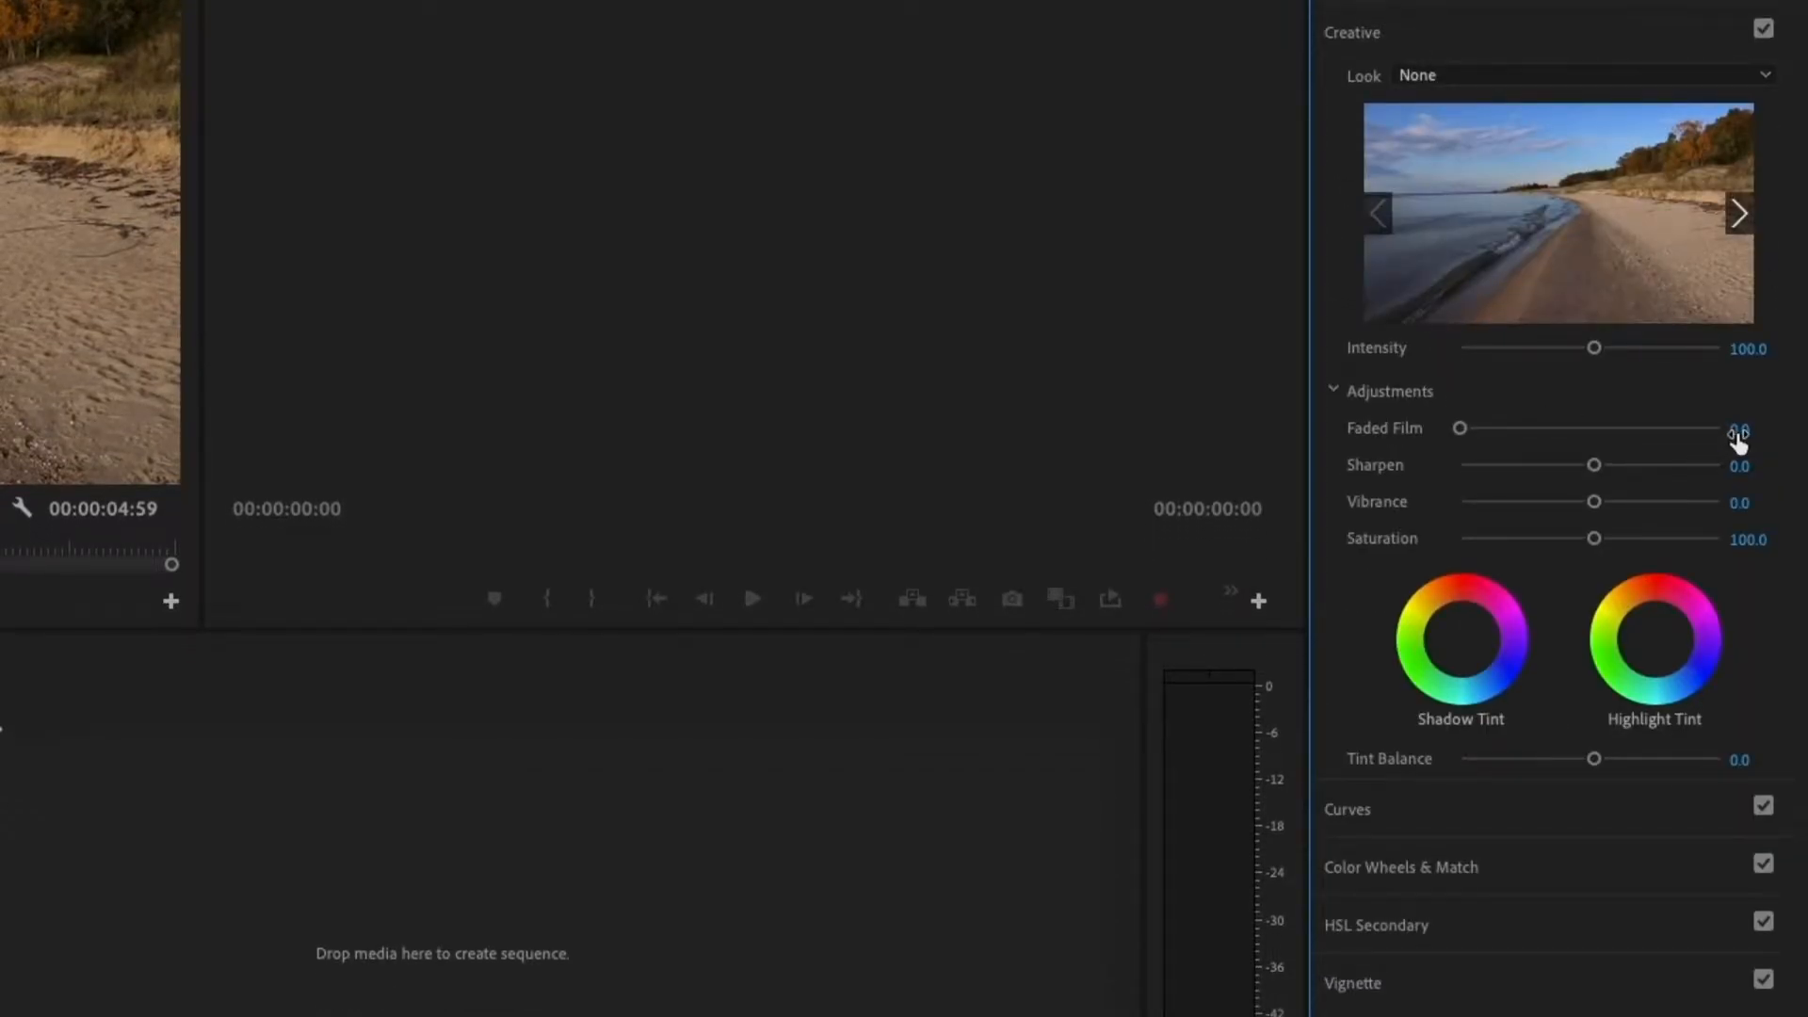
{"action": "type", "text": "25"}
{"action": "key", "text": "Return"}
{"action": "left_click", "coordinate": [1744, 468]}
{"action": "type", "text": "-60"}
{"action": "key", "text": "Return"}
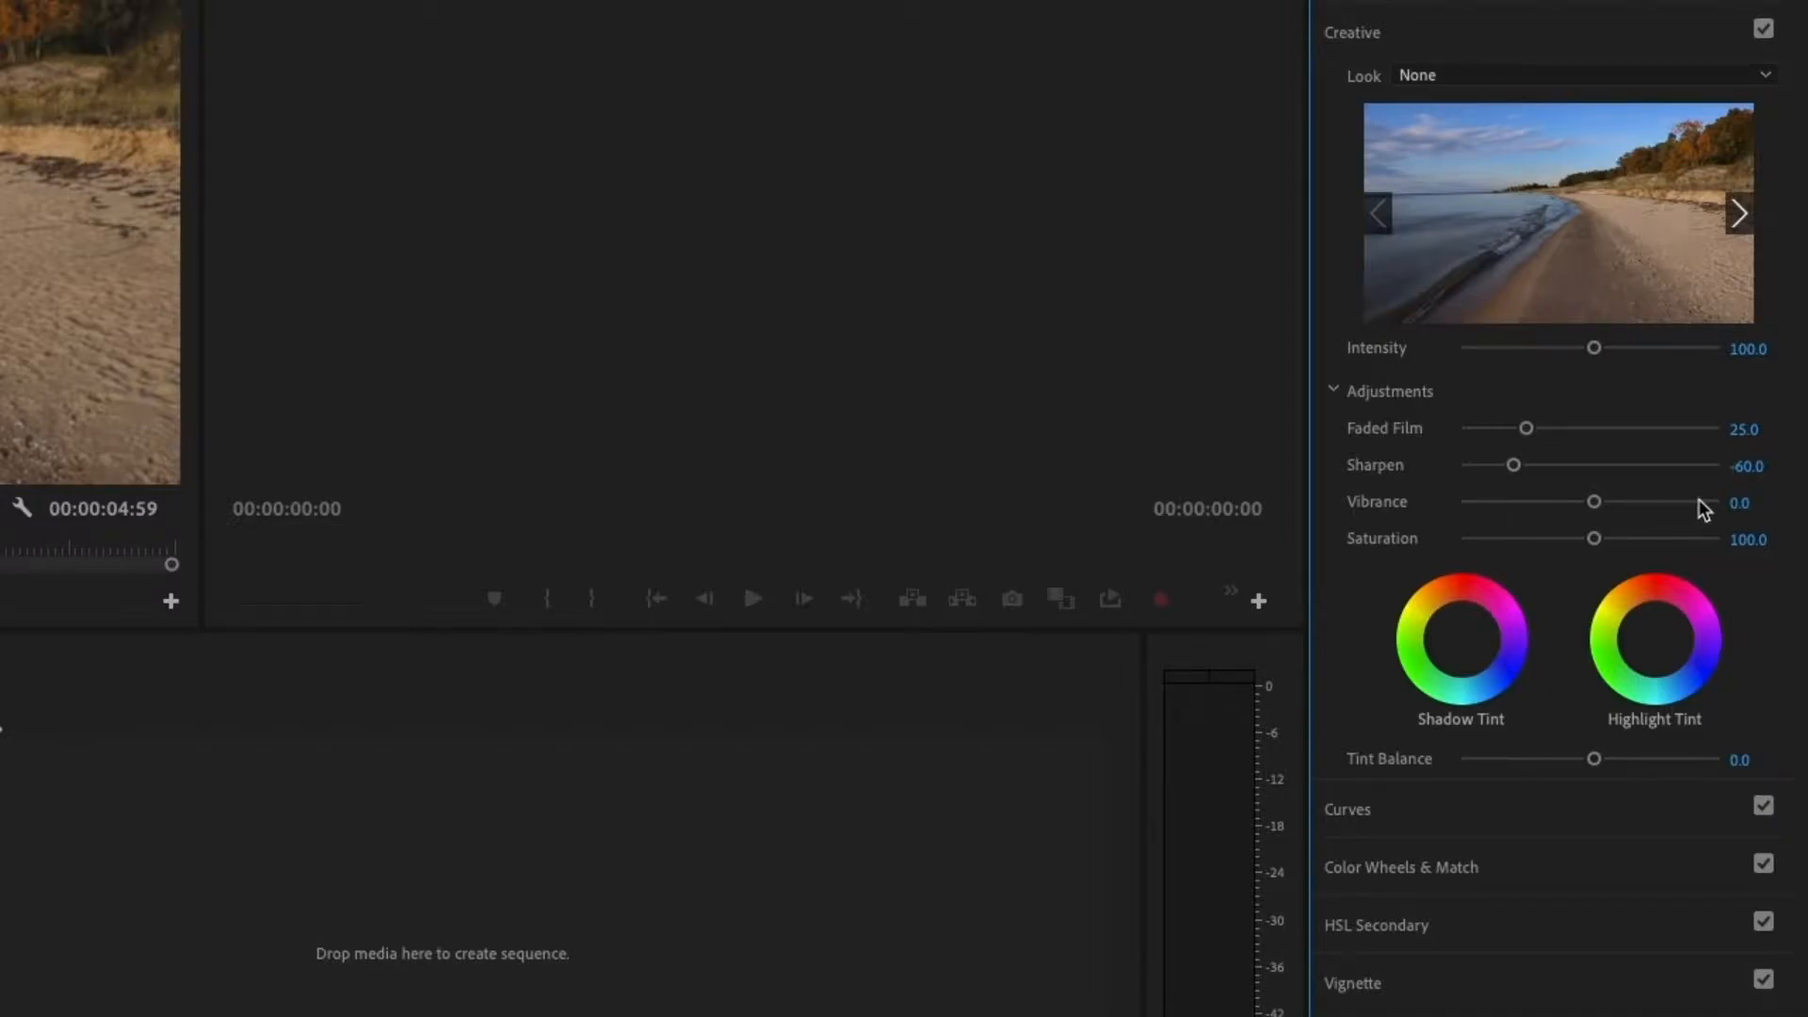
Set the Creative Vibrance to -30 and shift the Shadow Tint slightly toward red-magenta.
{"action": "left_click", "coordinate": [1757, 499]}
{"action": "type", "text": "-30"}
{"action": "key", "text": "Return"}
{"action": "left_click", "coordinate": [1463, 641]}
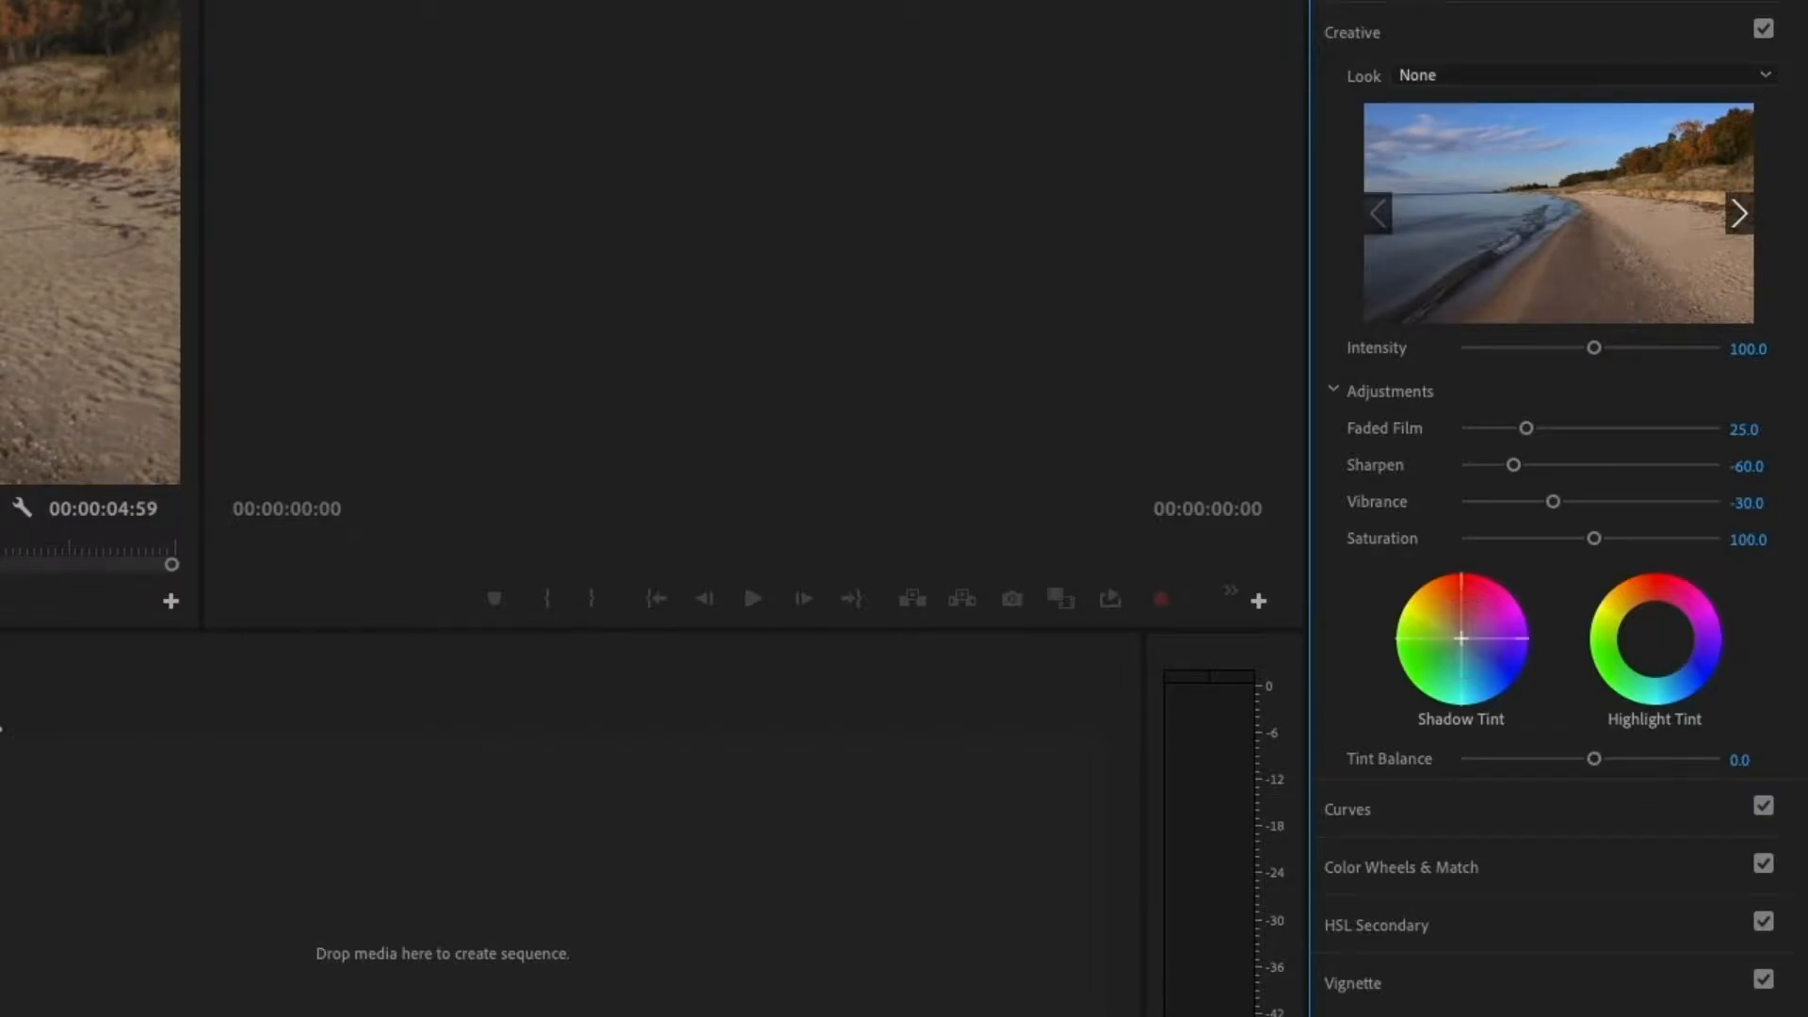
{"action": "left_click_drag", "start_coordinate": [1462, 639], "coordinate": [1467, 634]}
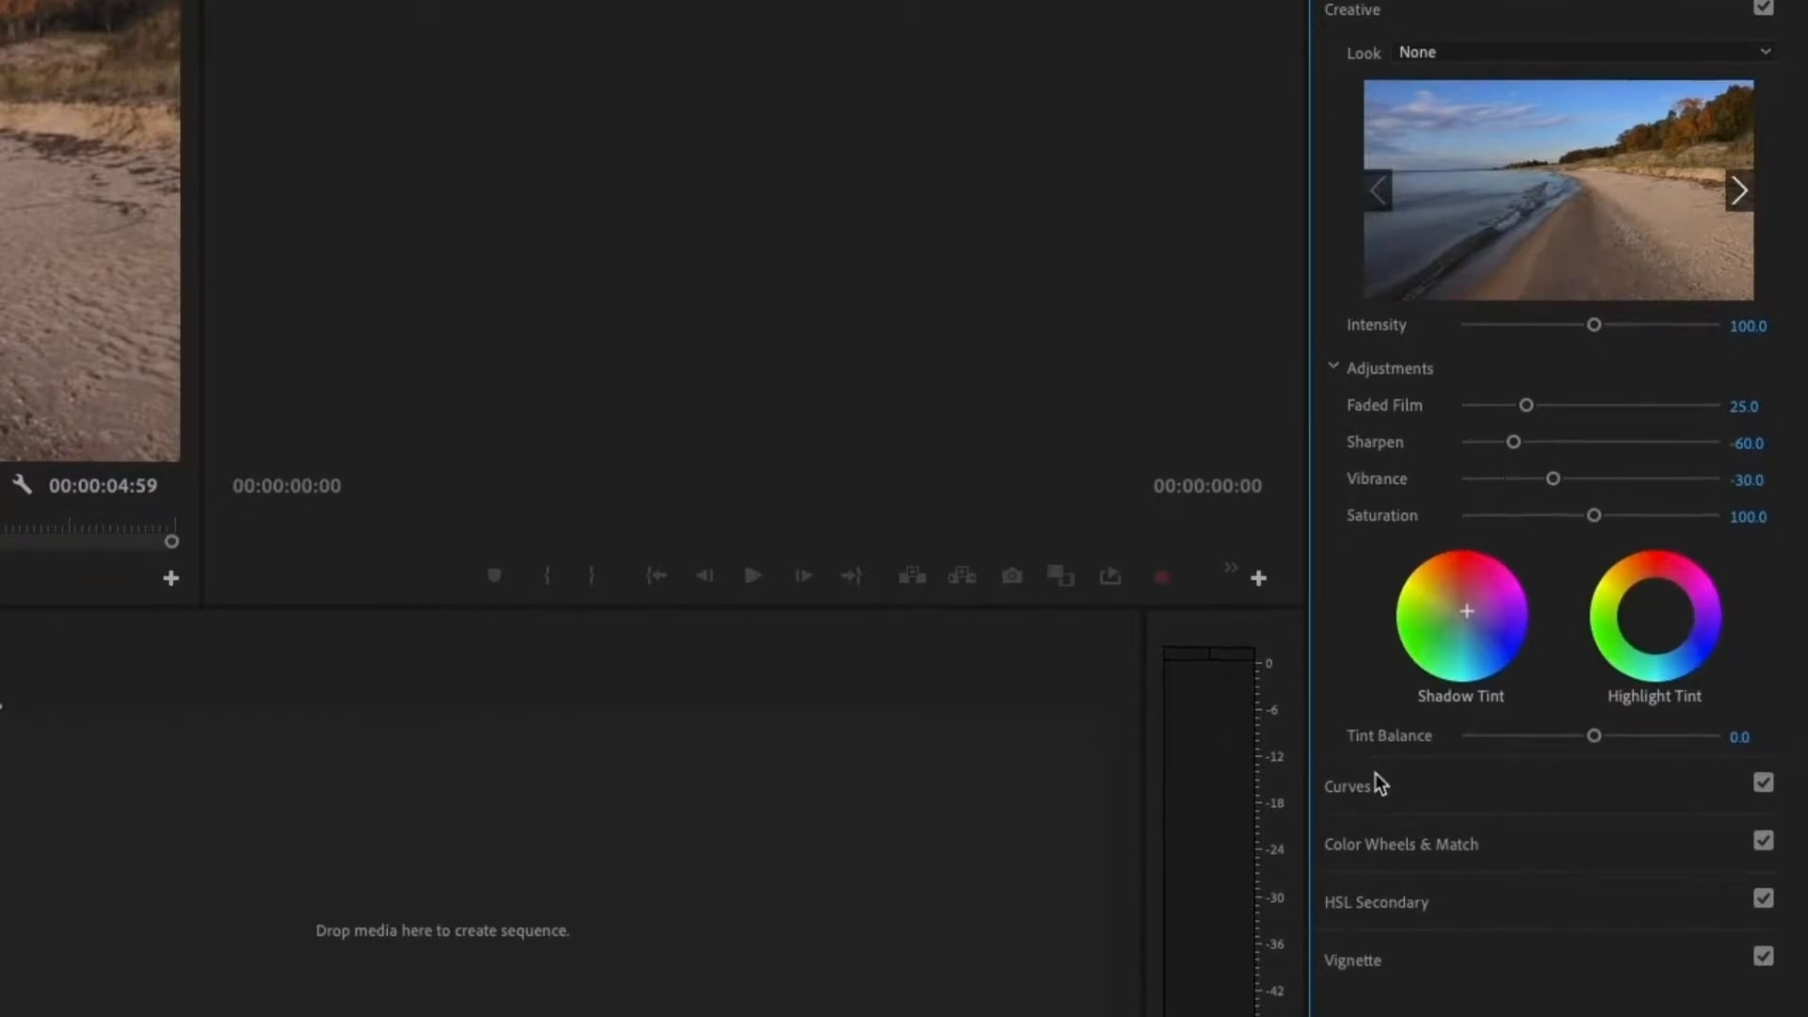
In the RGB Curves, pull the white curve's highlight endpoint down and inward, and nudge the green curve's highlight endpoint slightly inward.
{"action": "left_click", "coordinate": [1353, 810]}
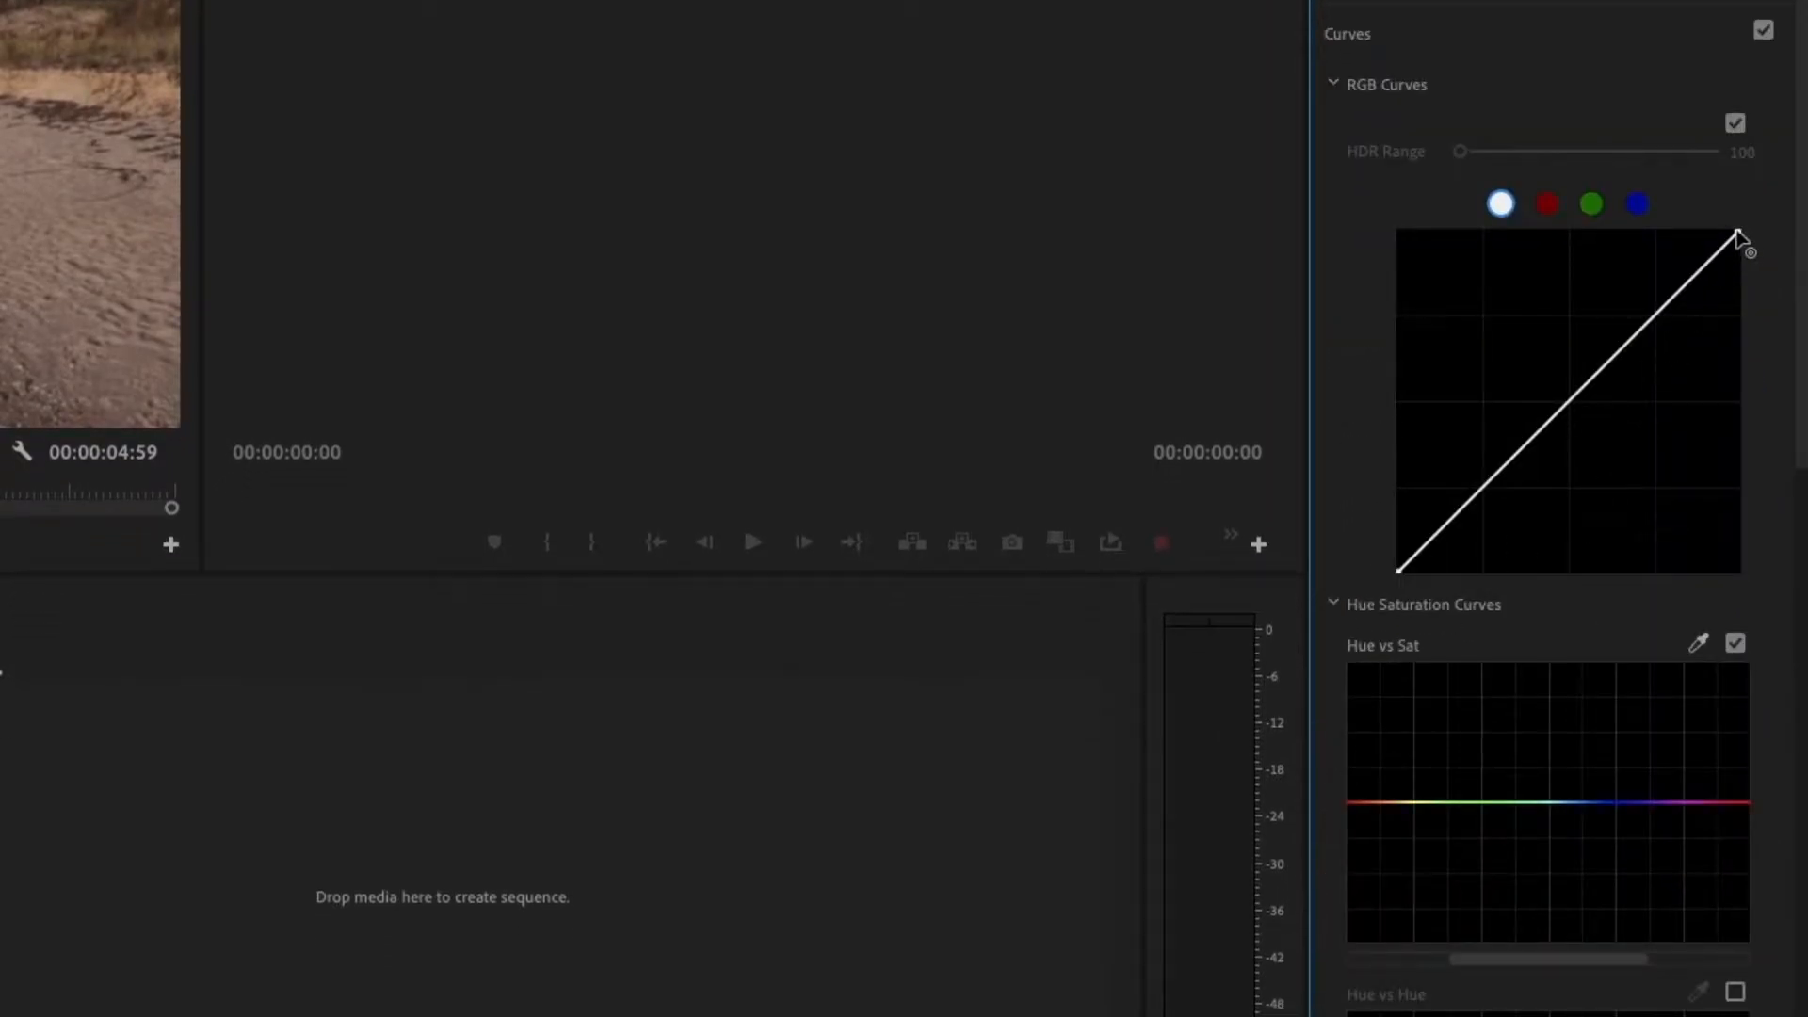
{"action": "left_click_drag", "start_coordinate": [1739, 235], "coordinate": [1698, 277]}
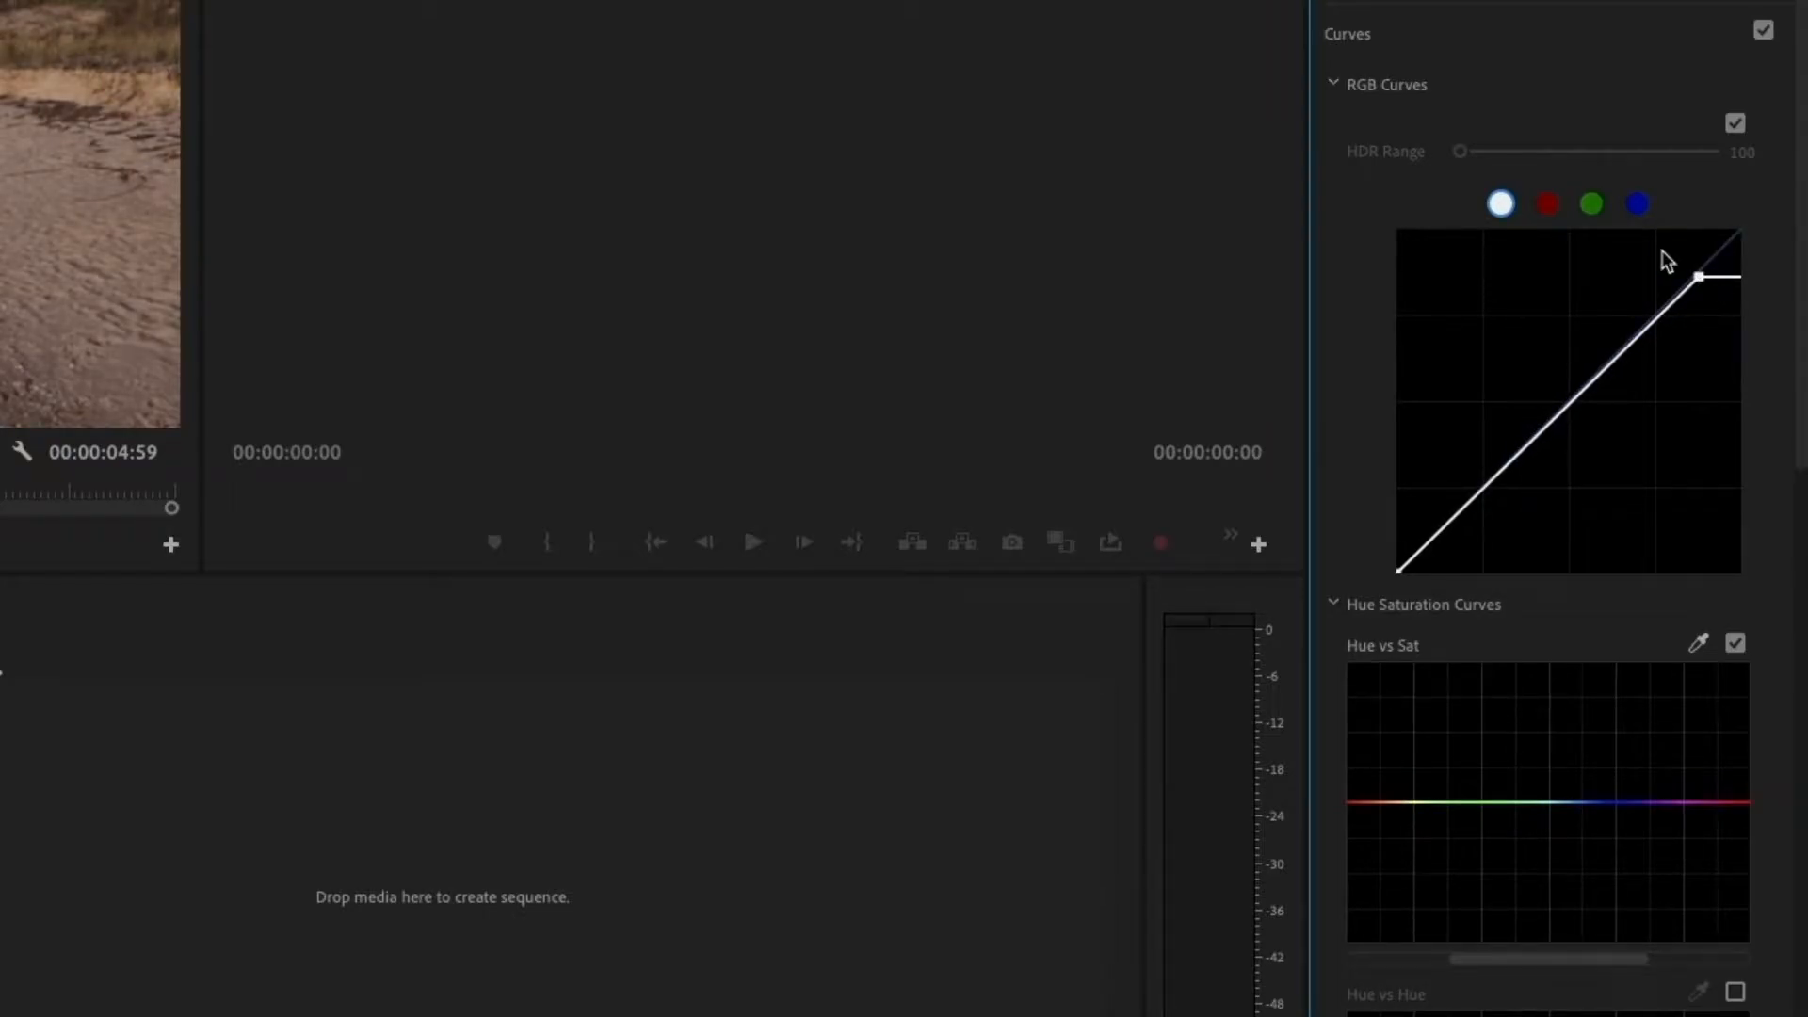
{"action": "left_click", "coordinate": [1593, 207]}
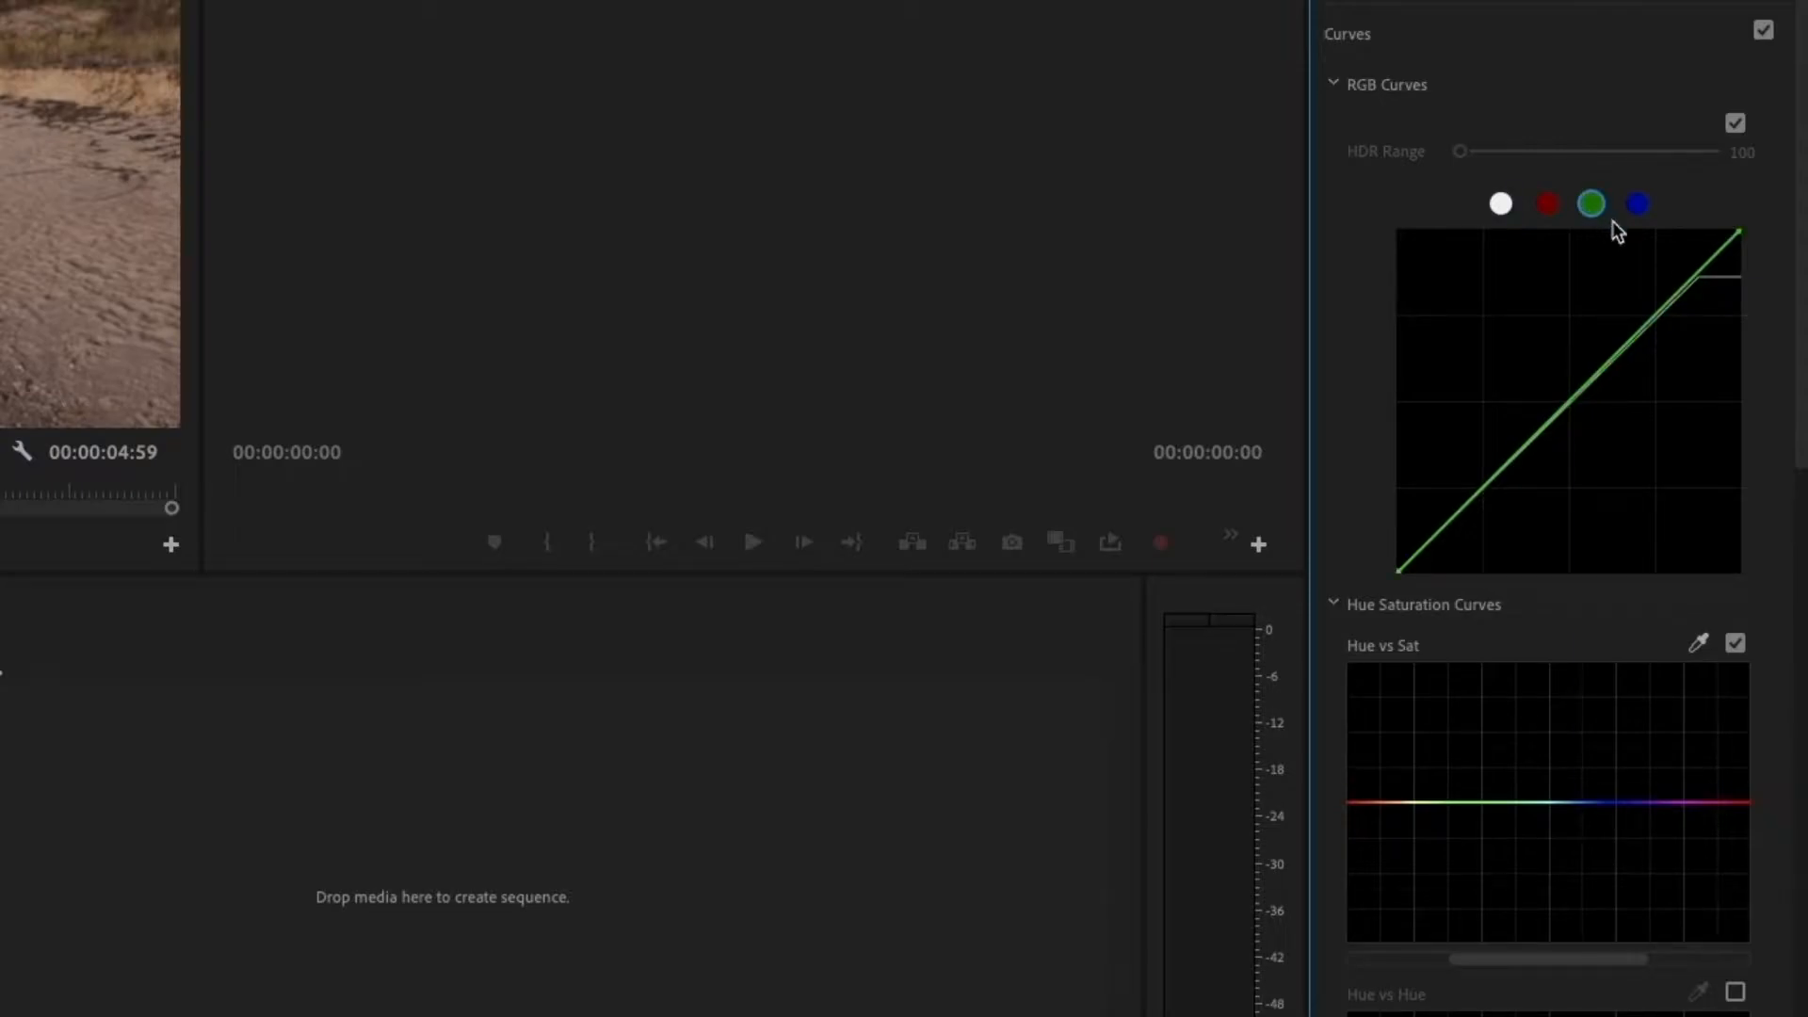
{"action": "left_click_drag", "start_coordinate": [1737, 232], "coordinate": [1735, 234]}
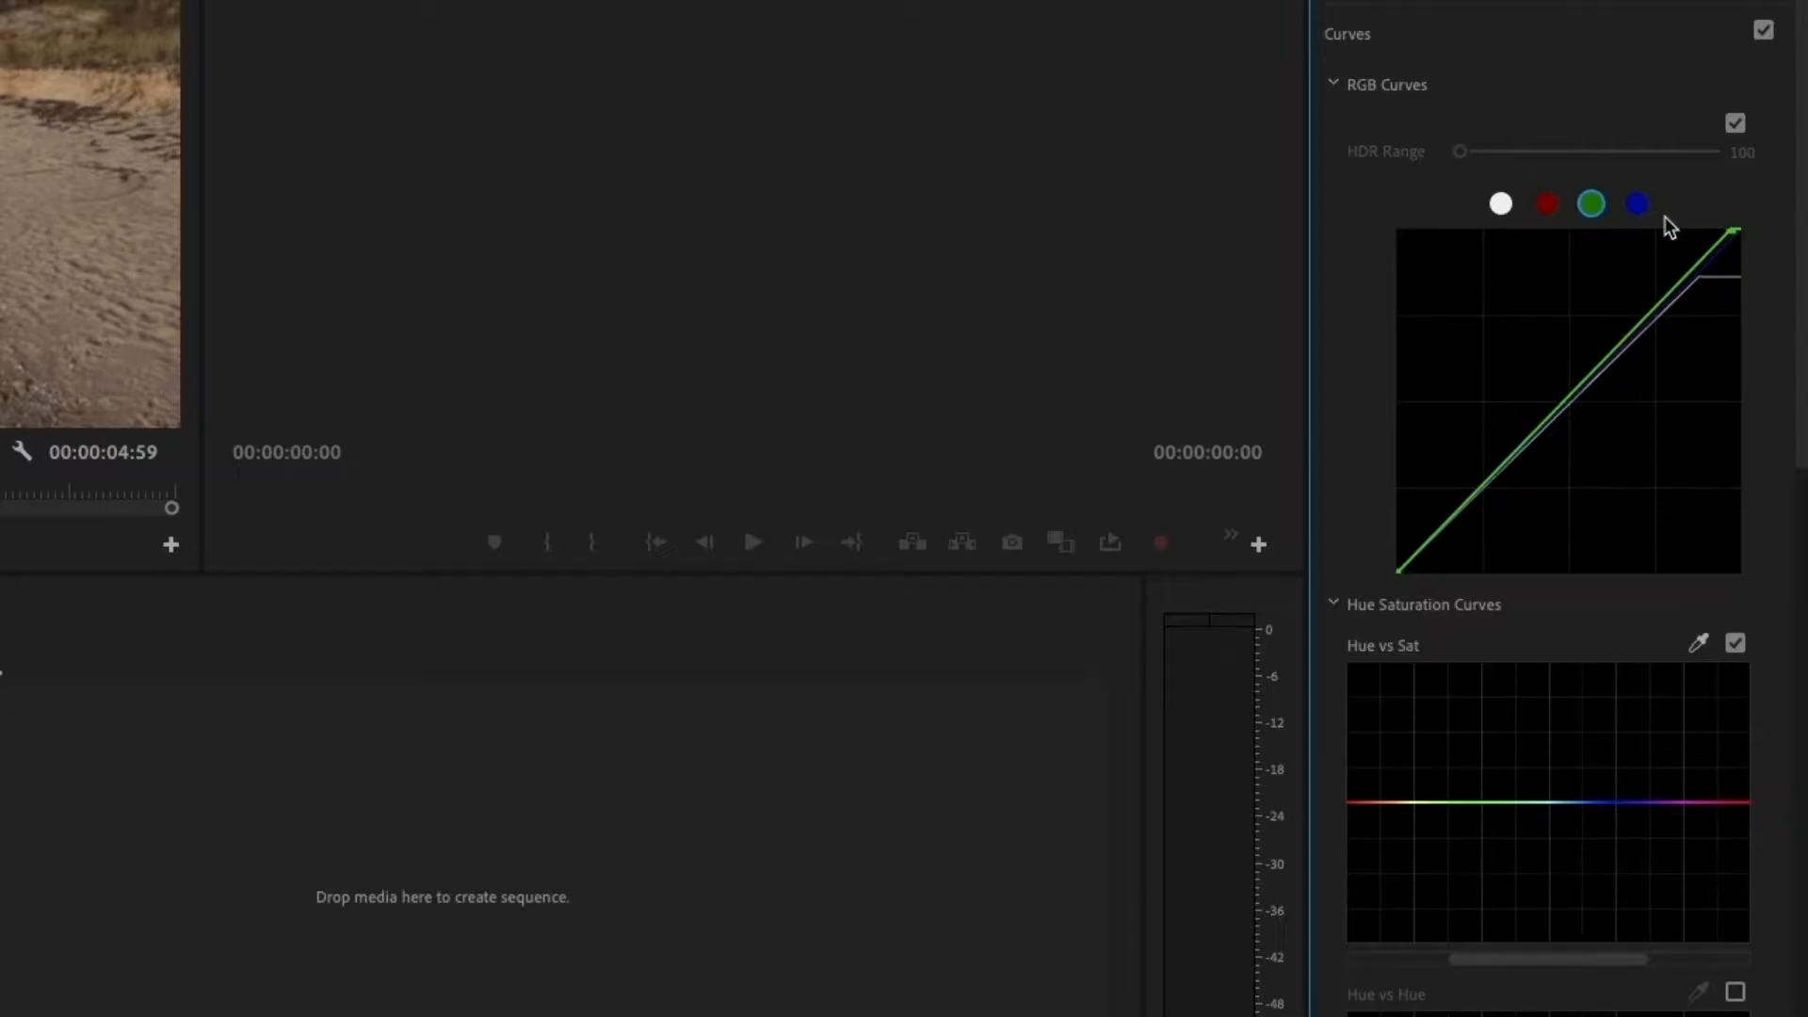
Nudge the highlight endpoint of the blue RGB curve slightly down and collapse the Curves settings.
{"action": "left_click", "coordinate": [1638, 205]}
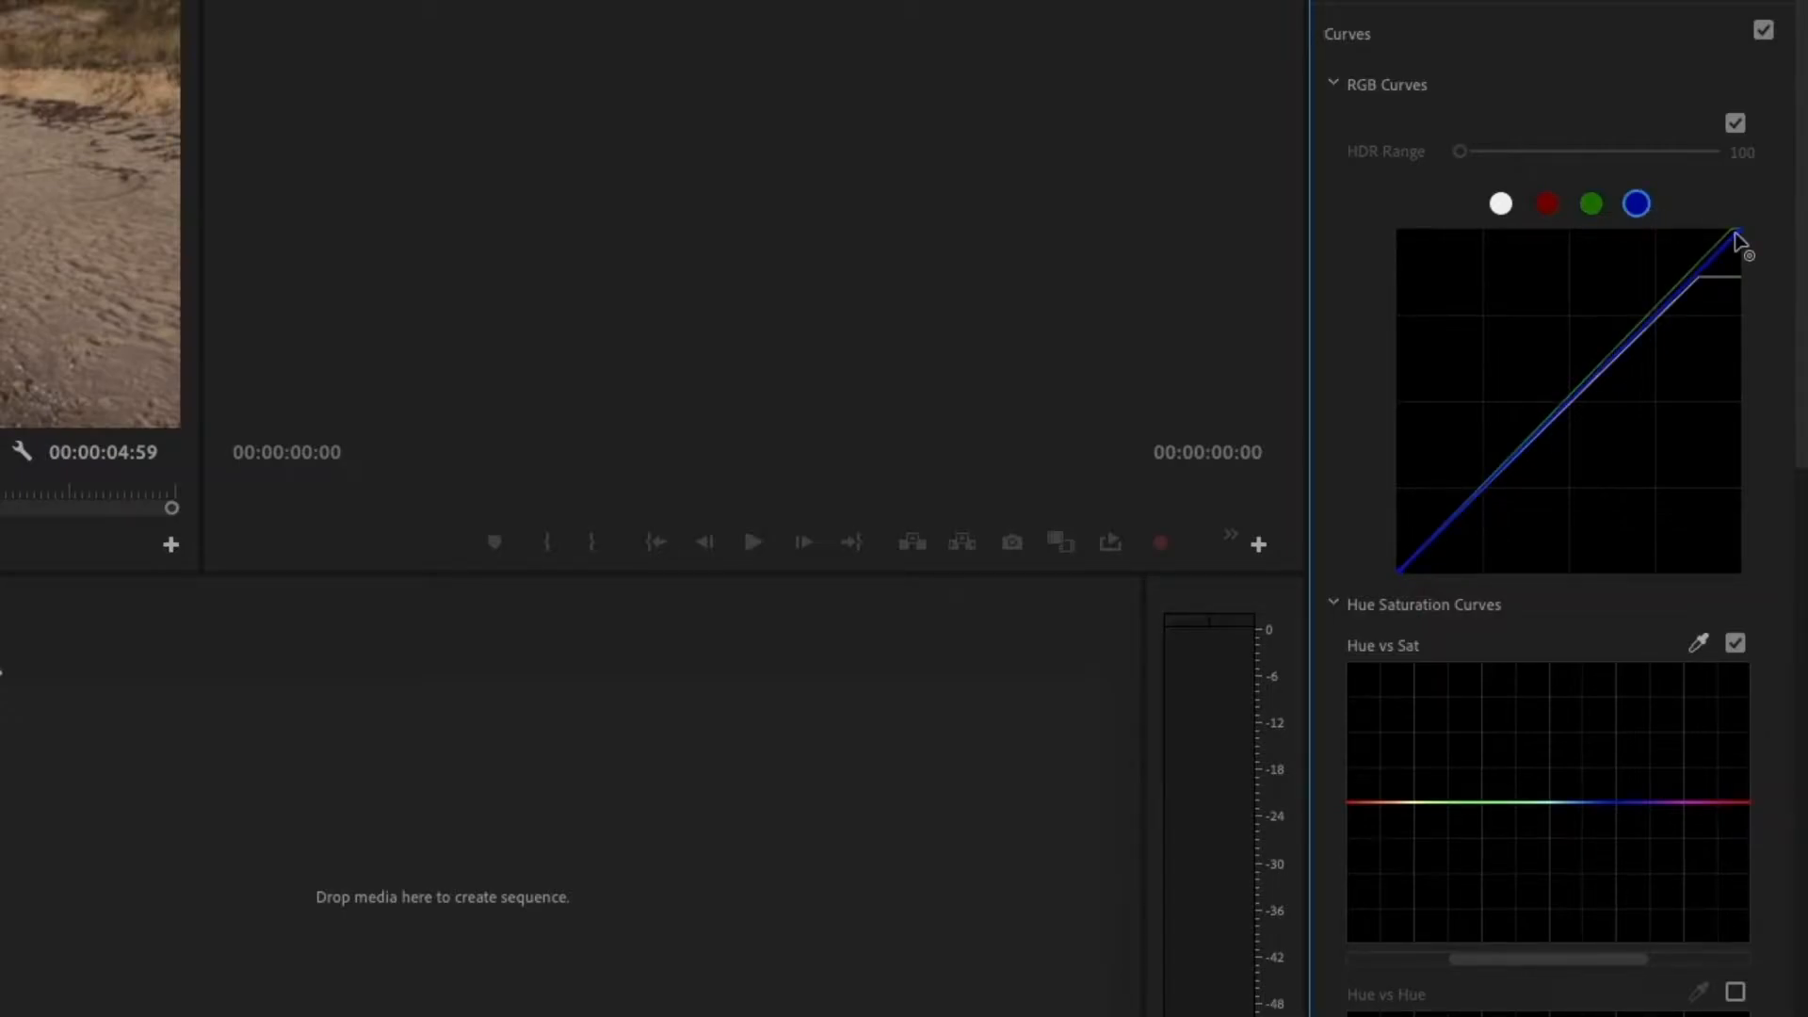
{"action": "left_click_drag", "start_coordinate": [1736, 233], "coordinate": [1743, 237]}
{"action": "left_click", "coordinate": [1500, 41]}
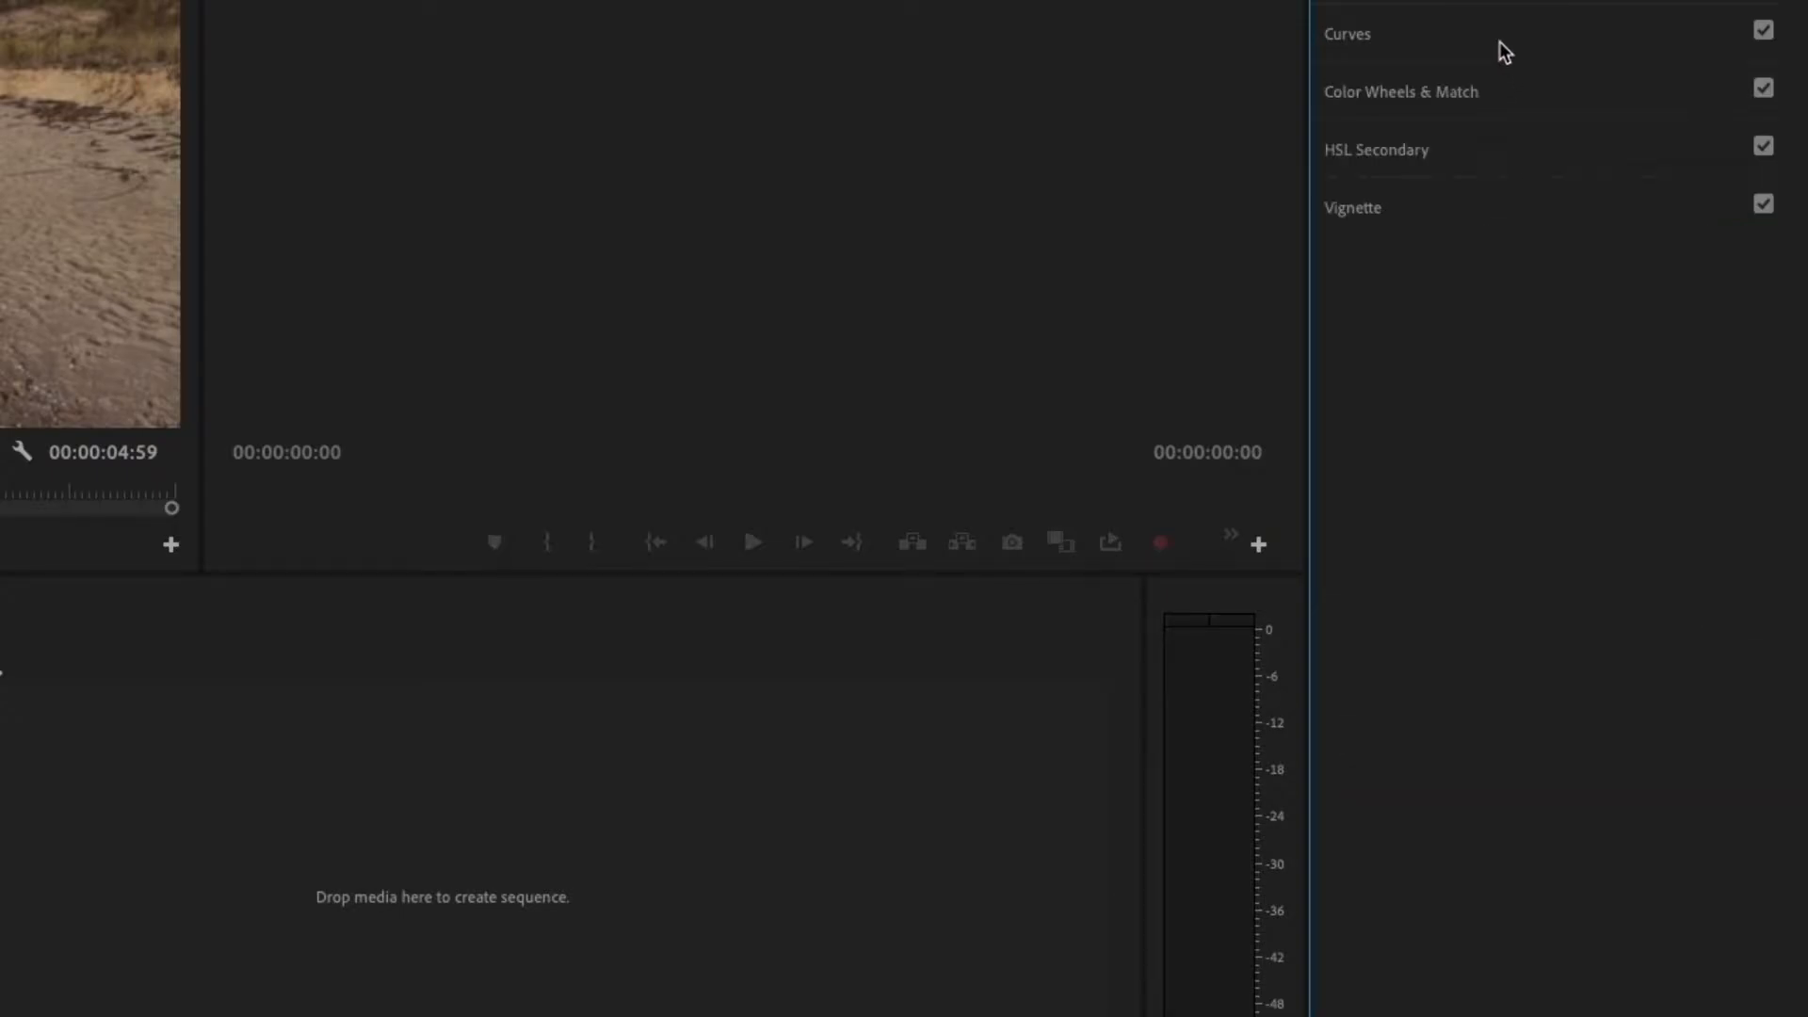
Set the Vignette Amount to -0.5.
{"action": "left_click", "coordinate": [1482, 207]}
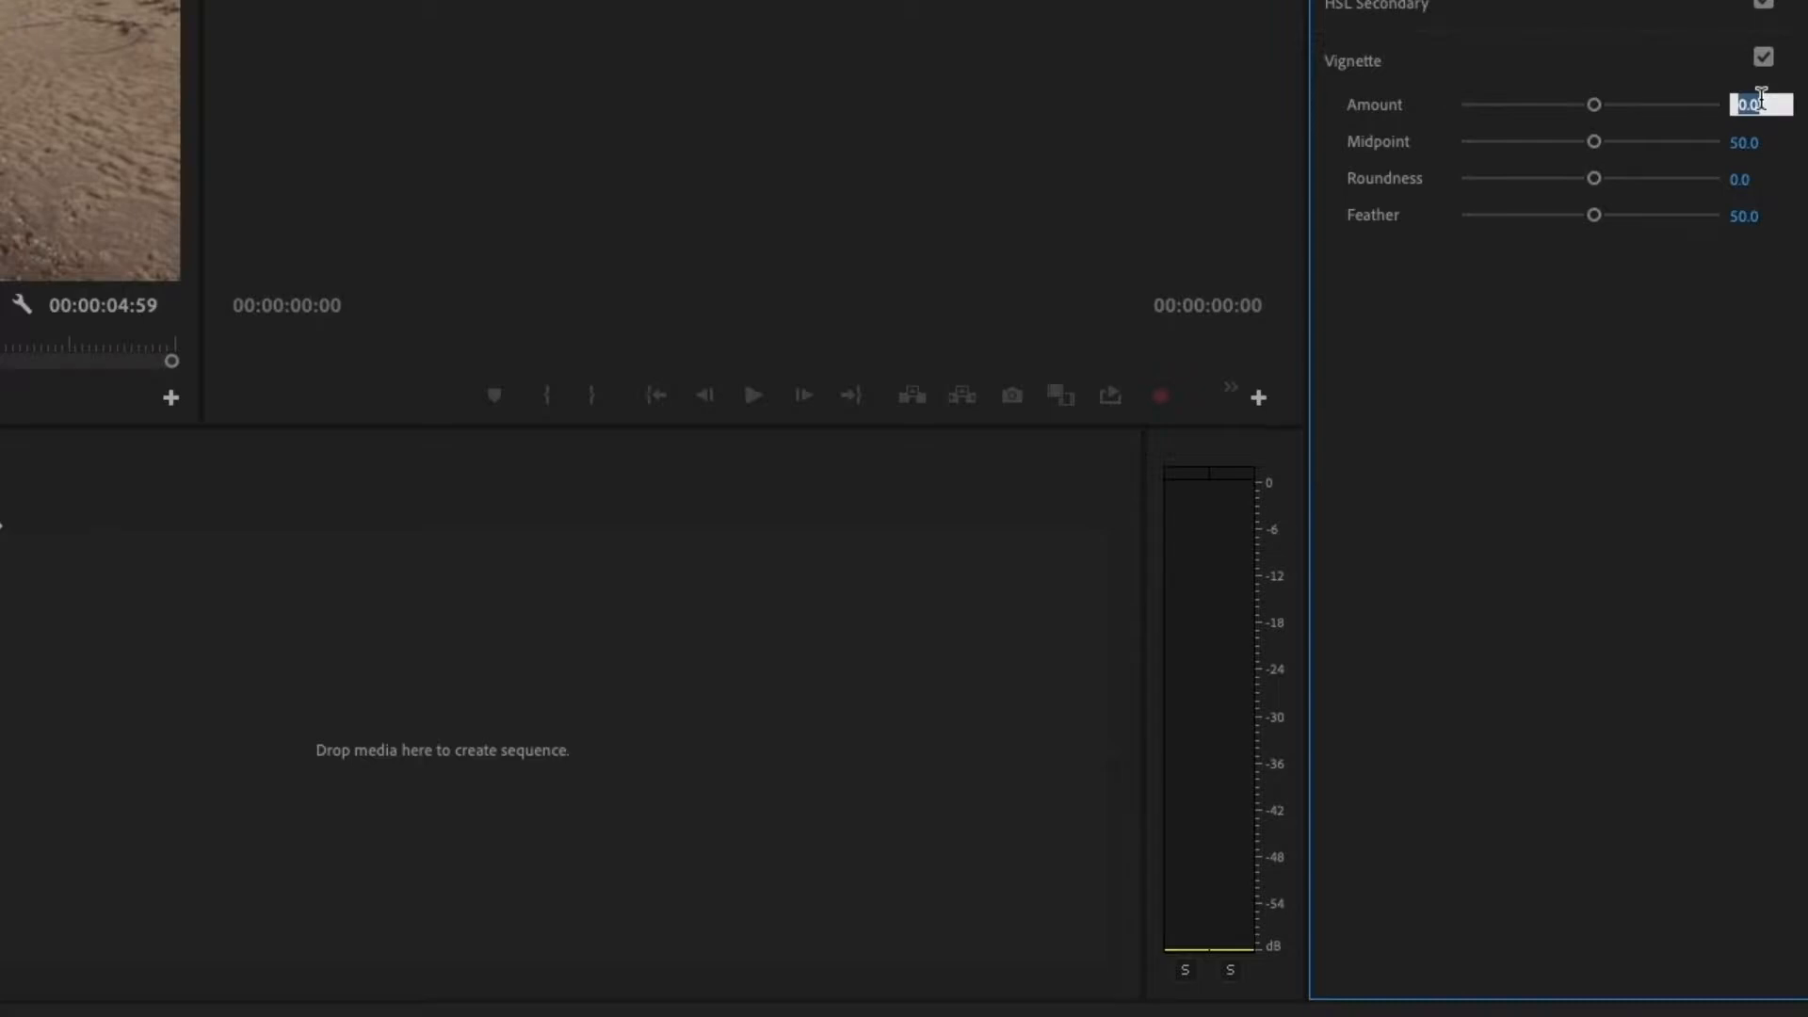
{"action": "type", "text": "-0.5"}
{"action": "key", "text": "Return"}
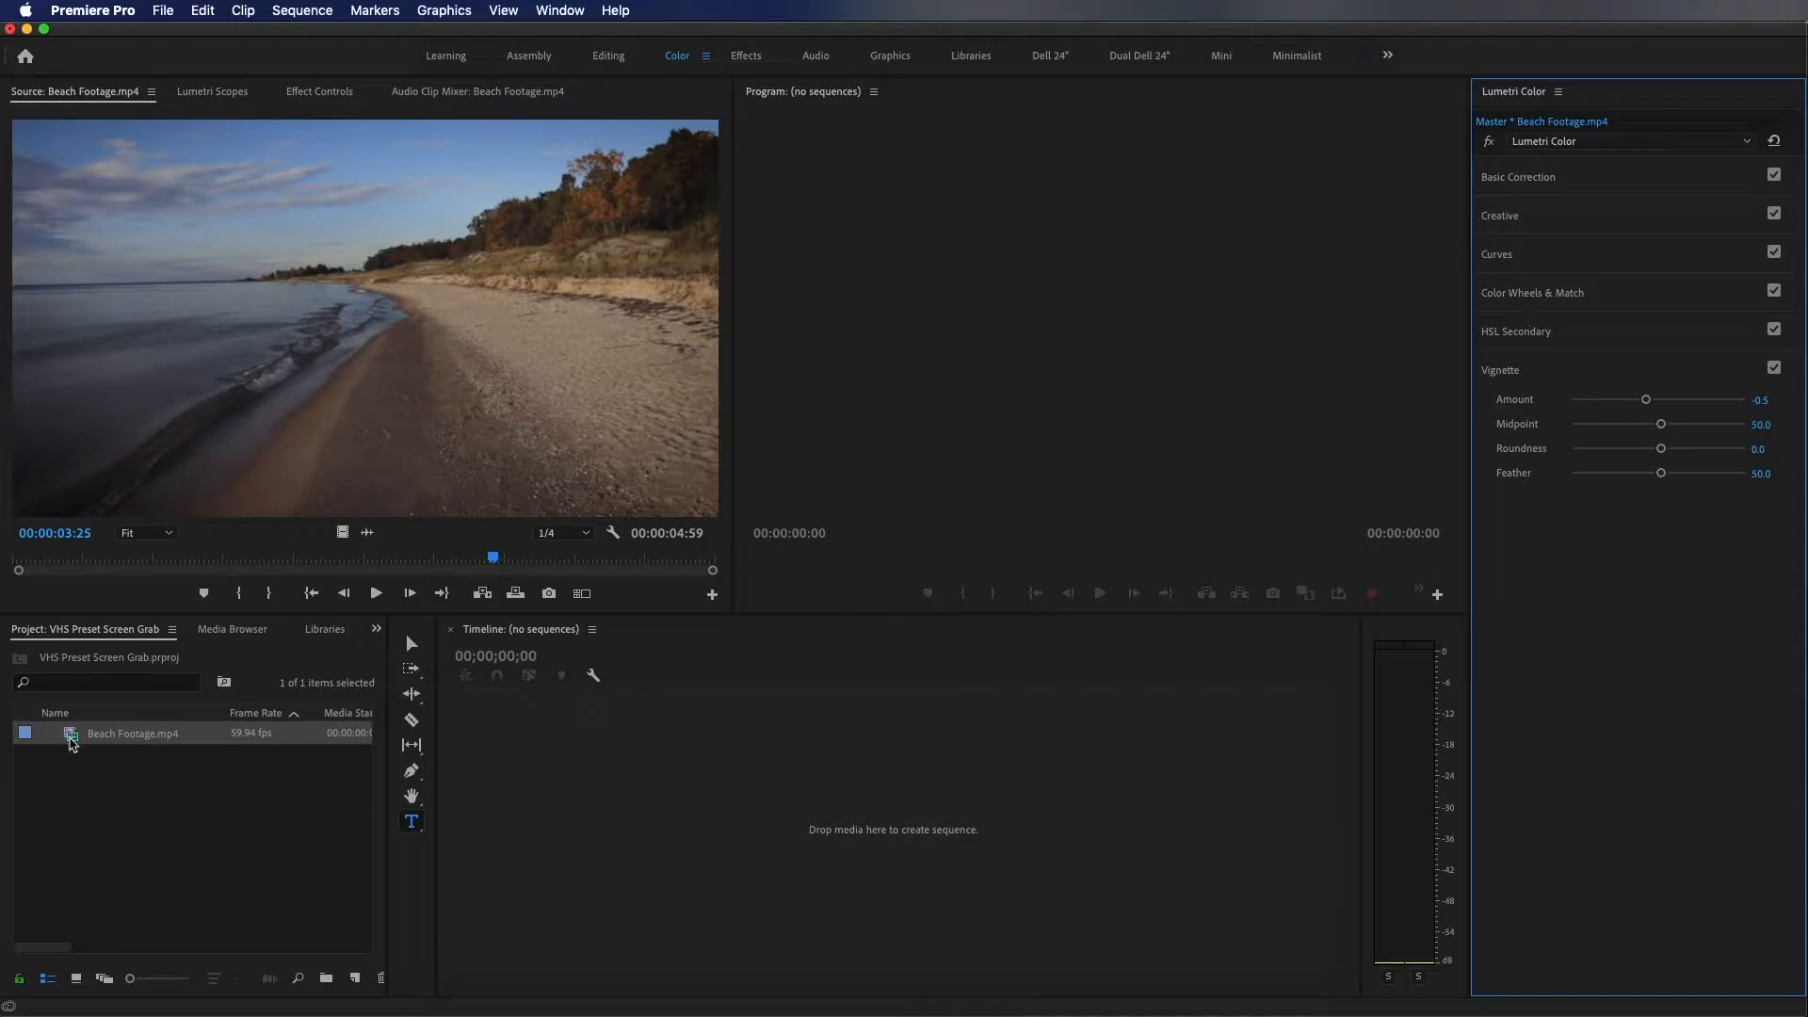
Create a sequence by placing Beach Footage.mp4 in the empty timeline.
{"action": "left_click_drag", "start_coordinate": [70, 740], "coordinate": [662, 782]}
{"action": "left_click", "coordinate": [757, 723]}
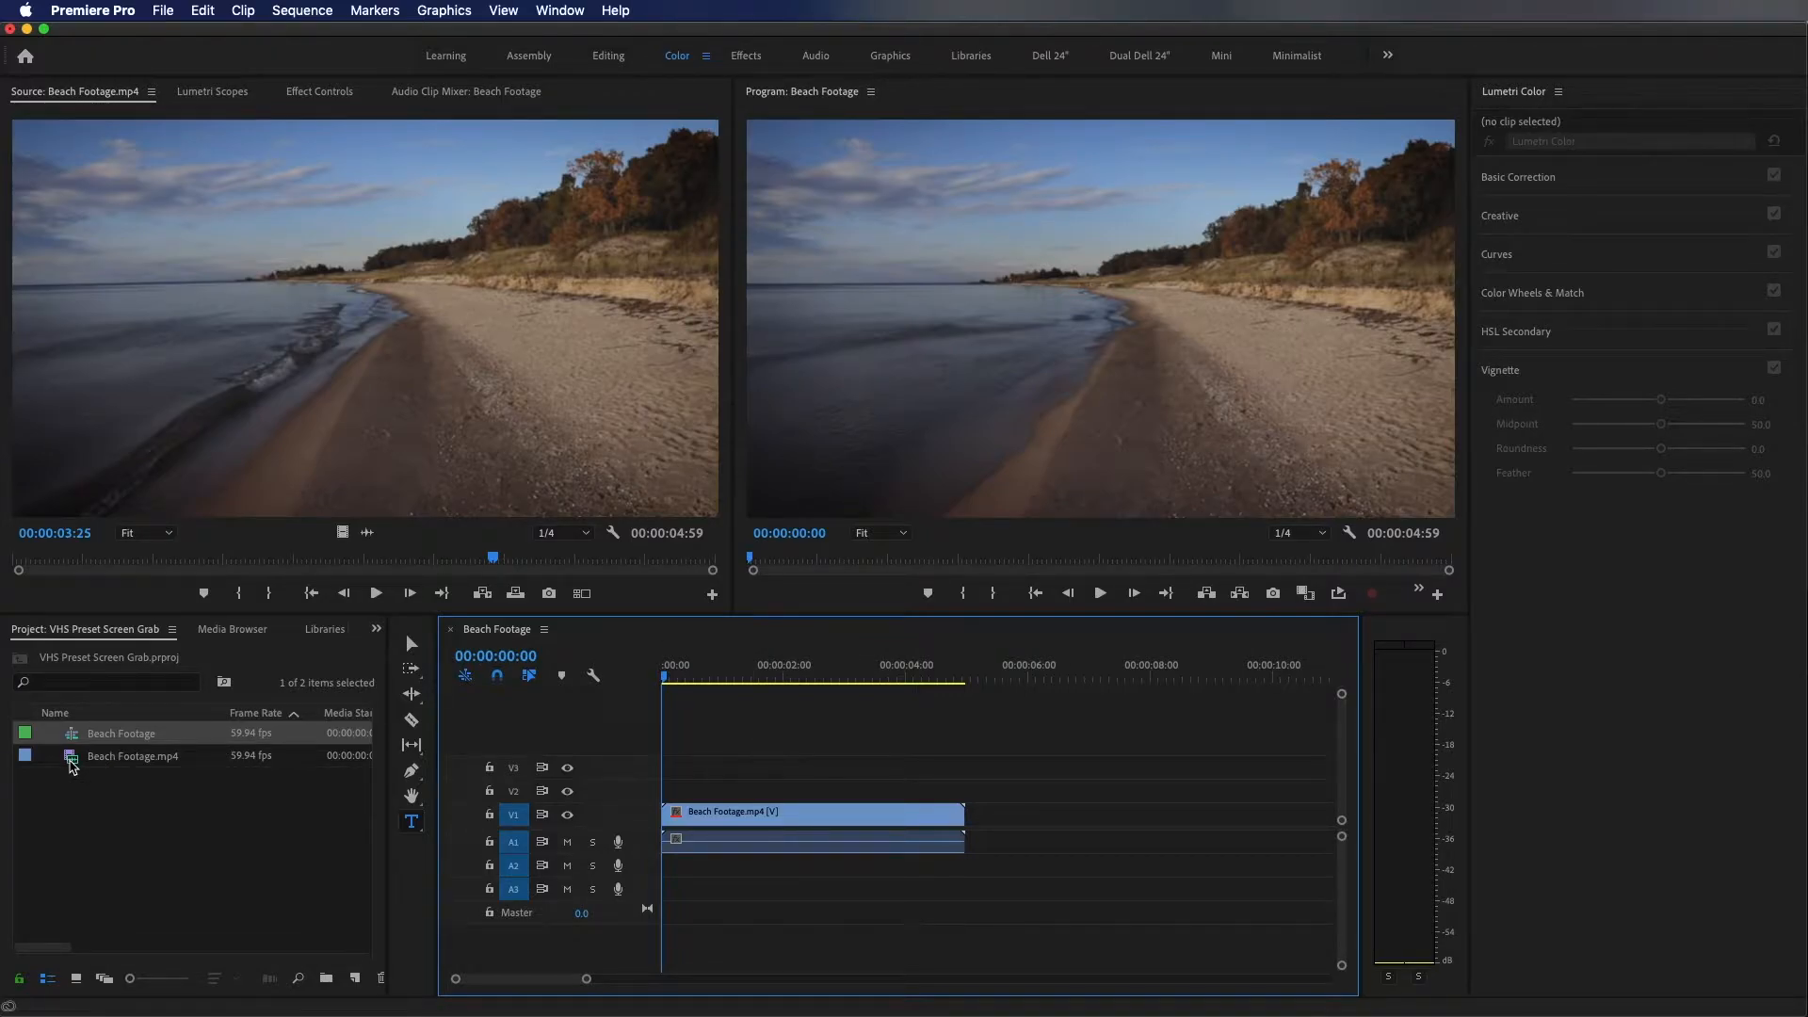
{"action": "mouse_move", "coordinate": [71, 766]}
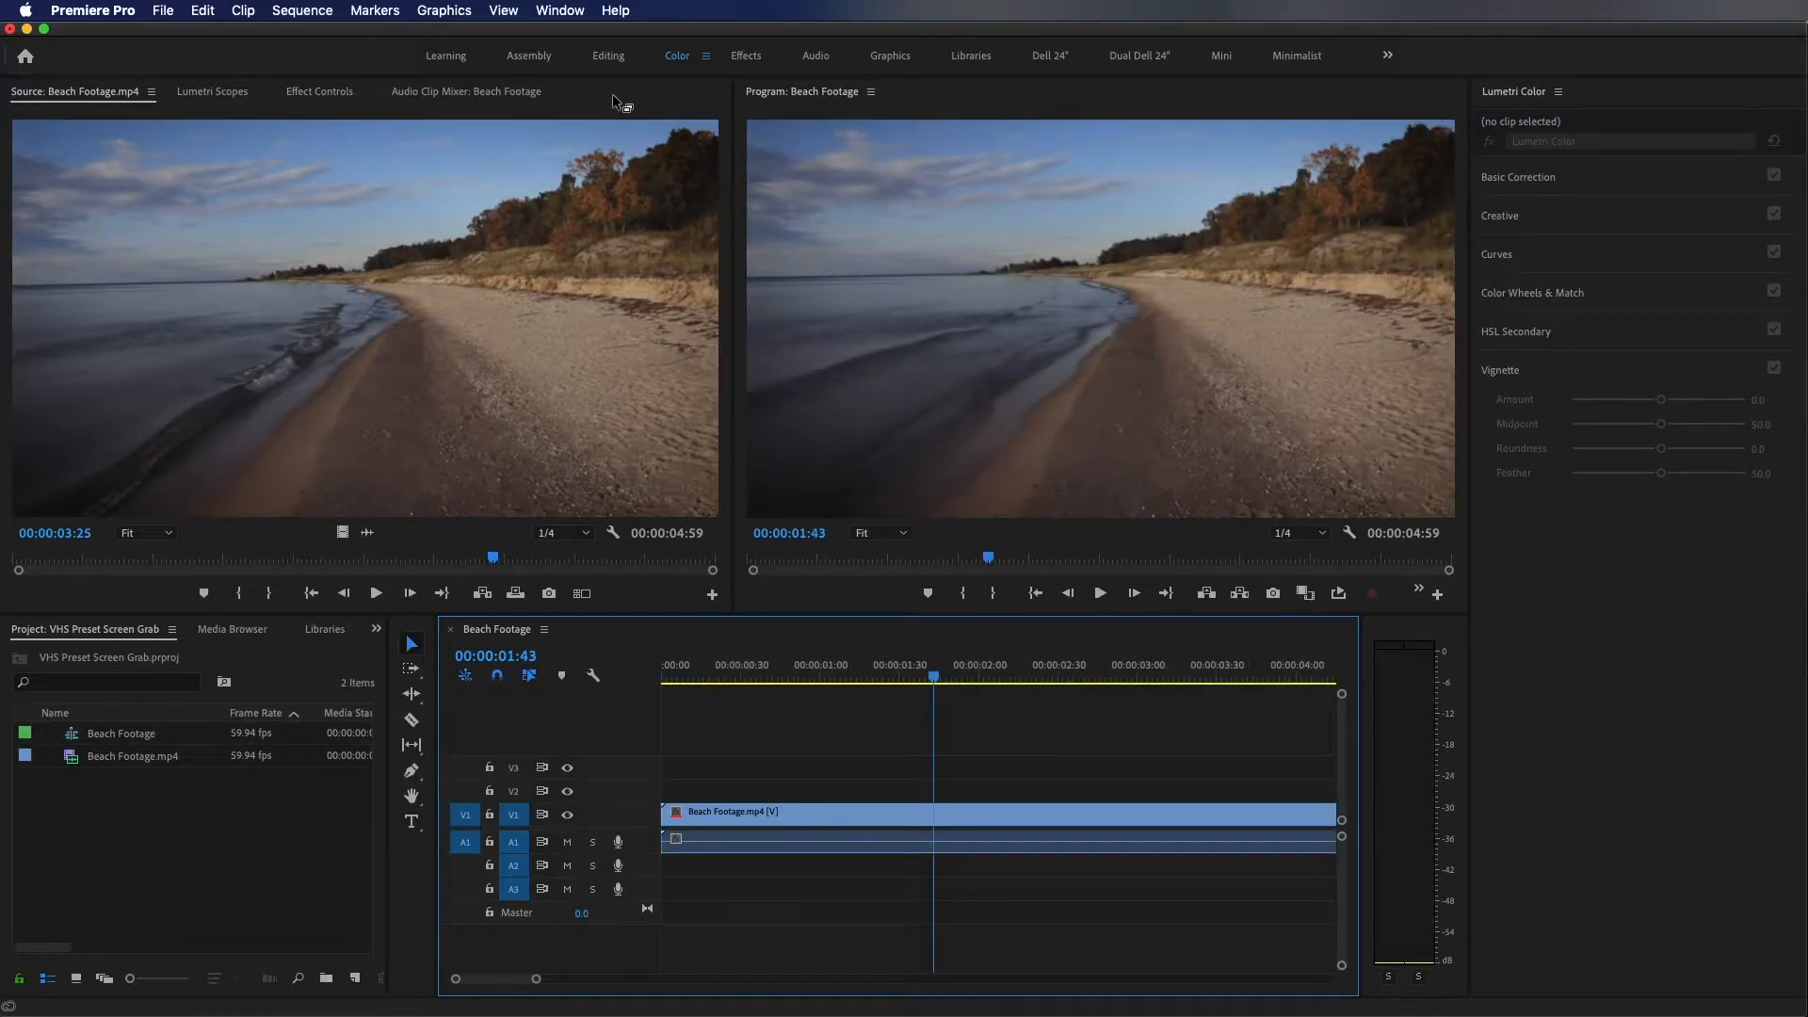
Switch to the Editing workspace and apply the Noise video effect to the Beach Footage.mp4 clip on V1.
{"action": "left_click", "coordinate": [608, 55]}
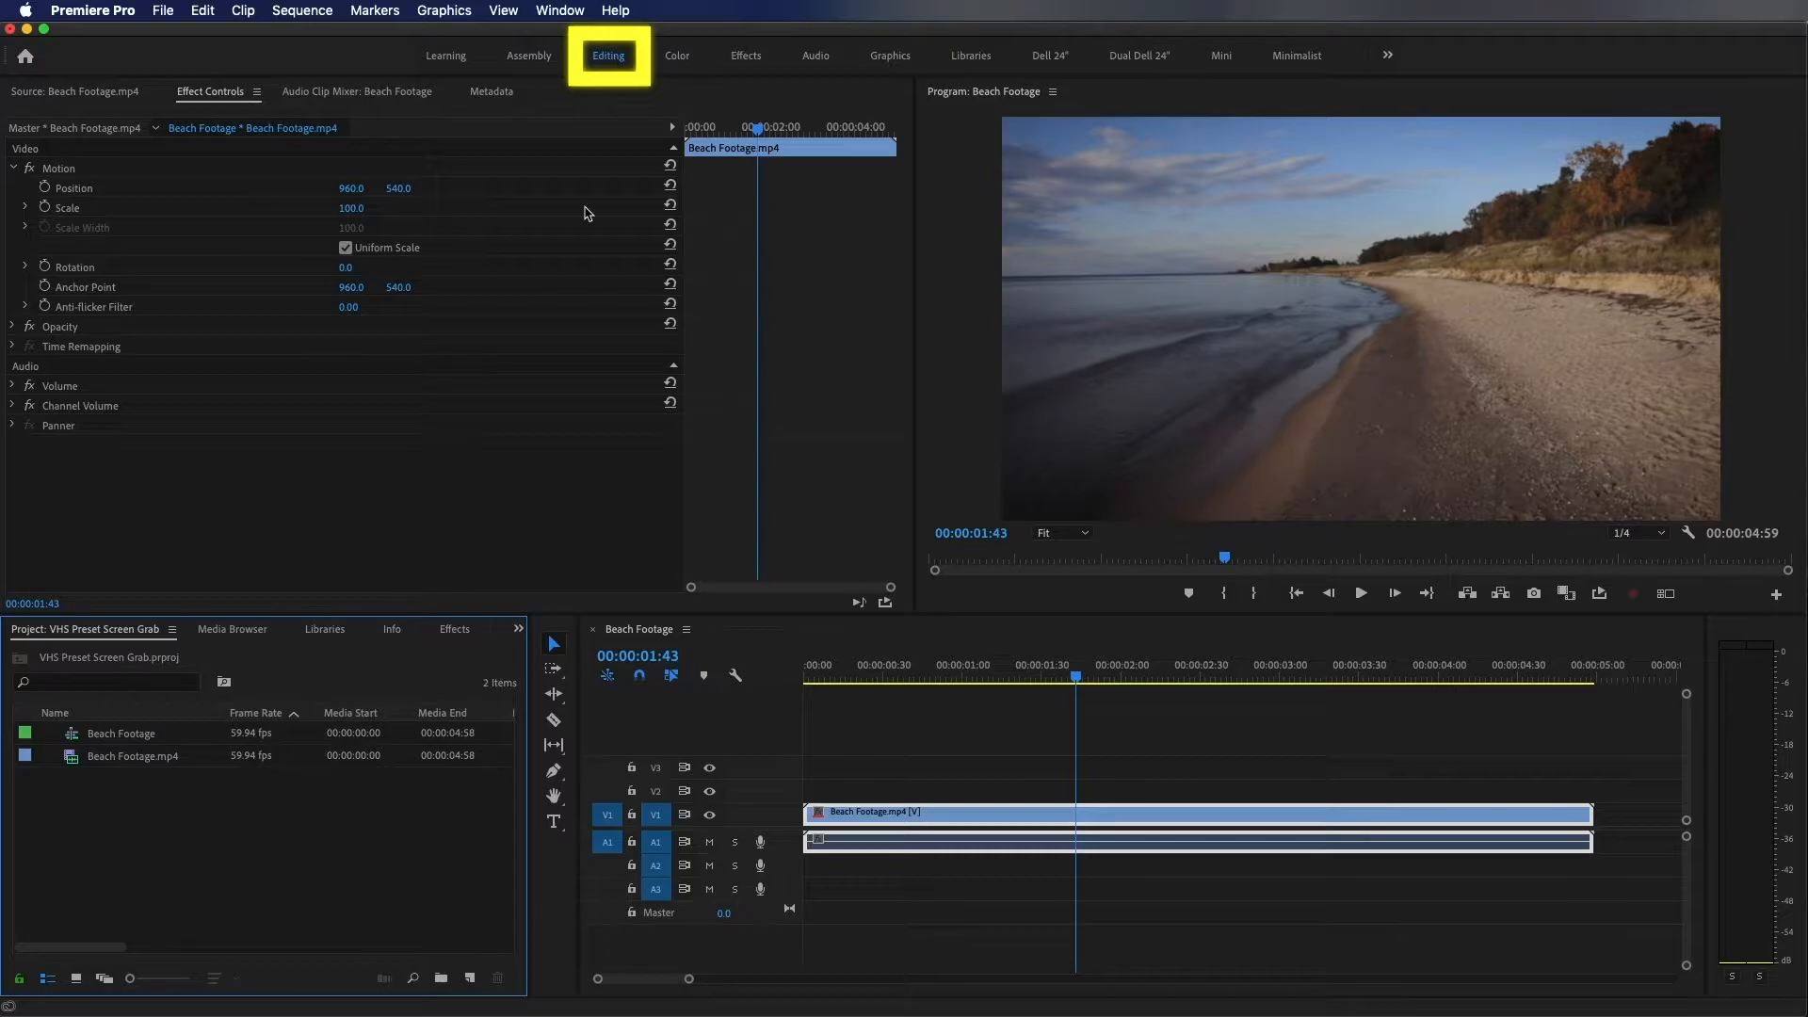
{"action": "left_click", "coordinate": [454, 629]}
{"action": "left_click", "coordinate": [197, 658]}
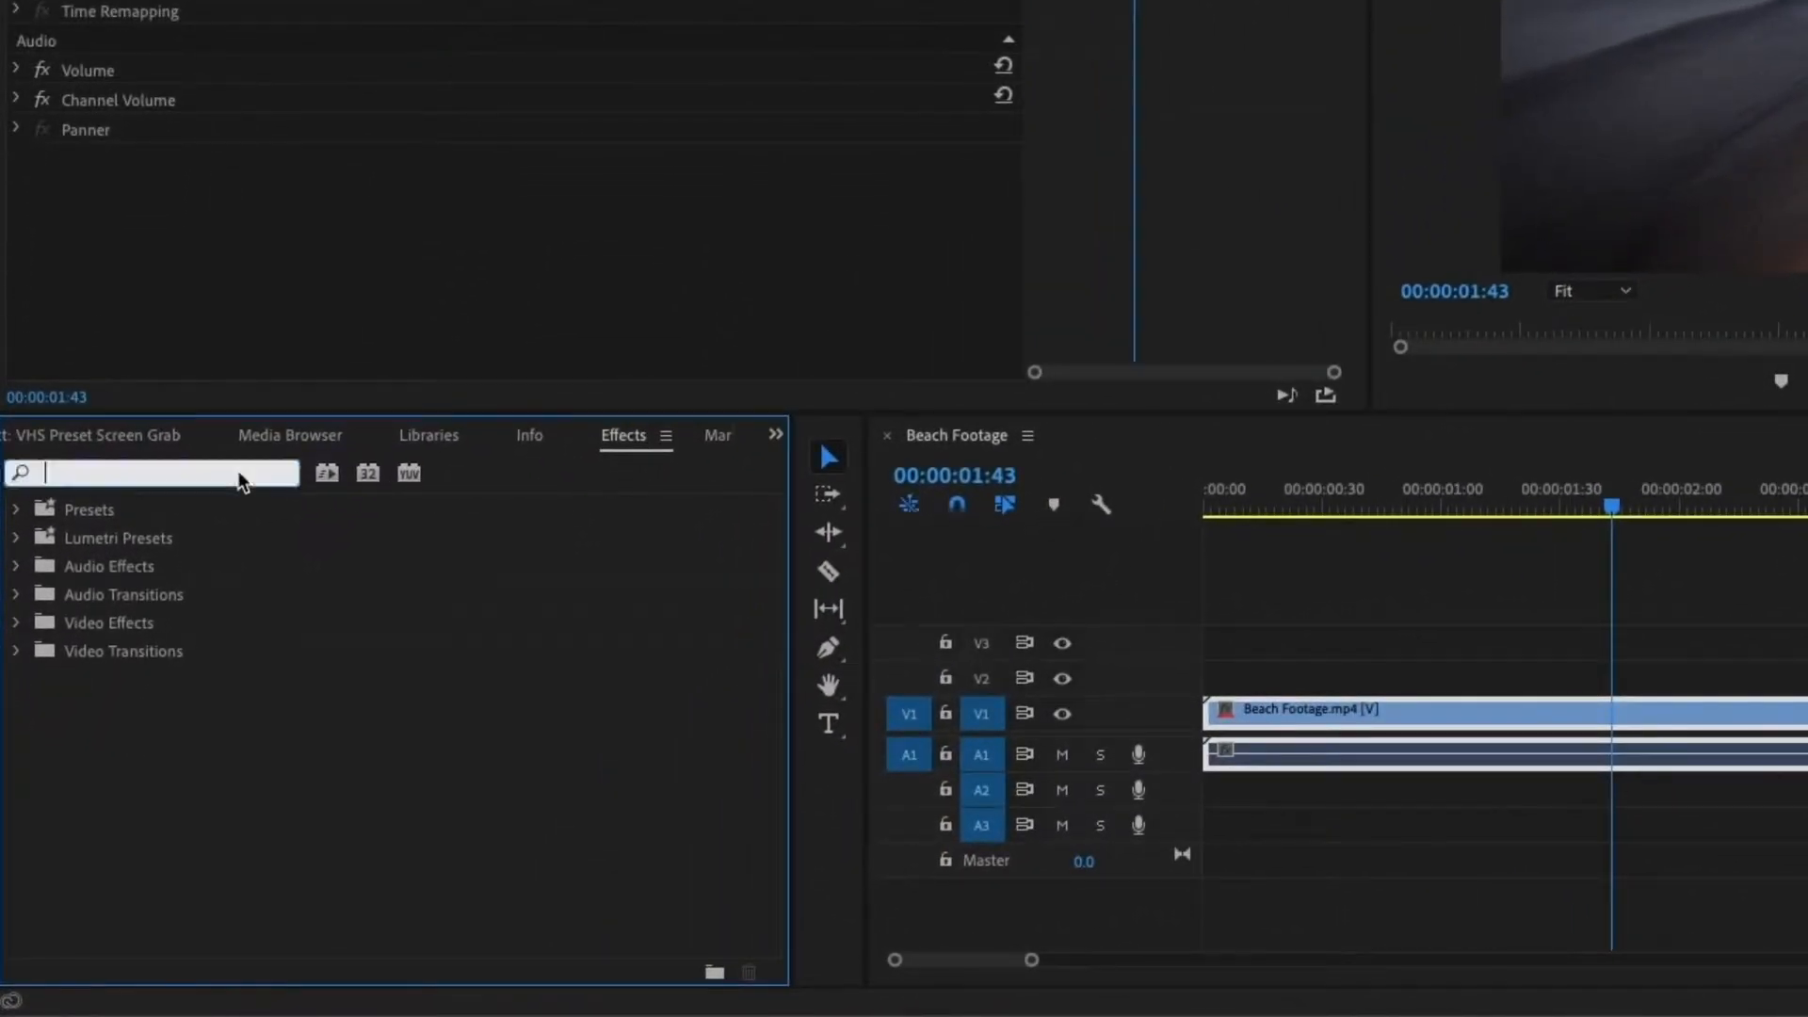
{"action": "type", "text": "Noise"}
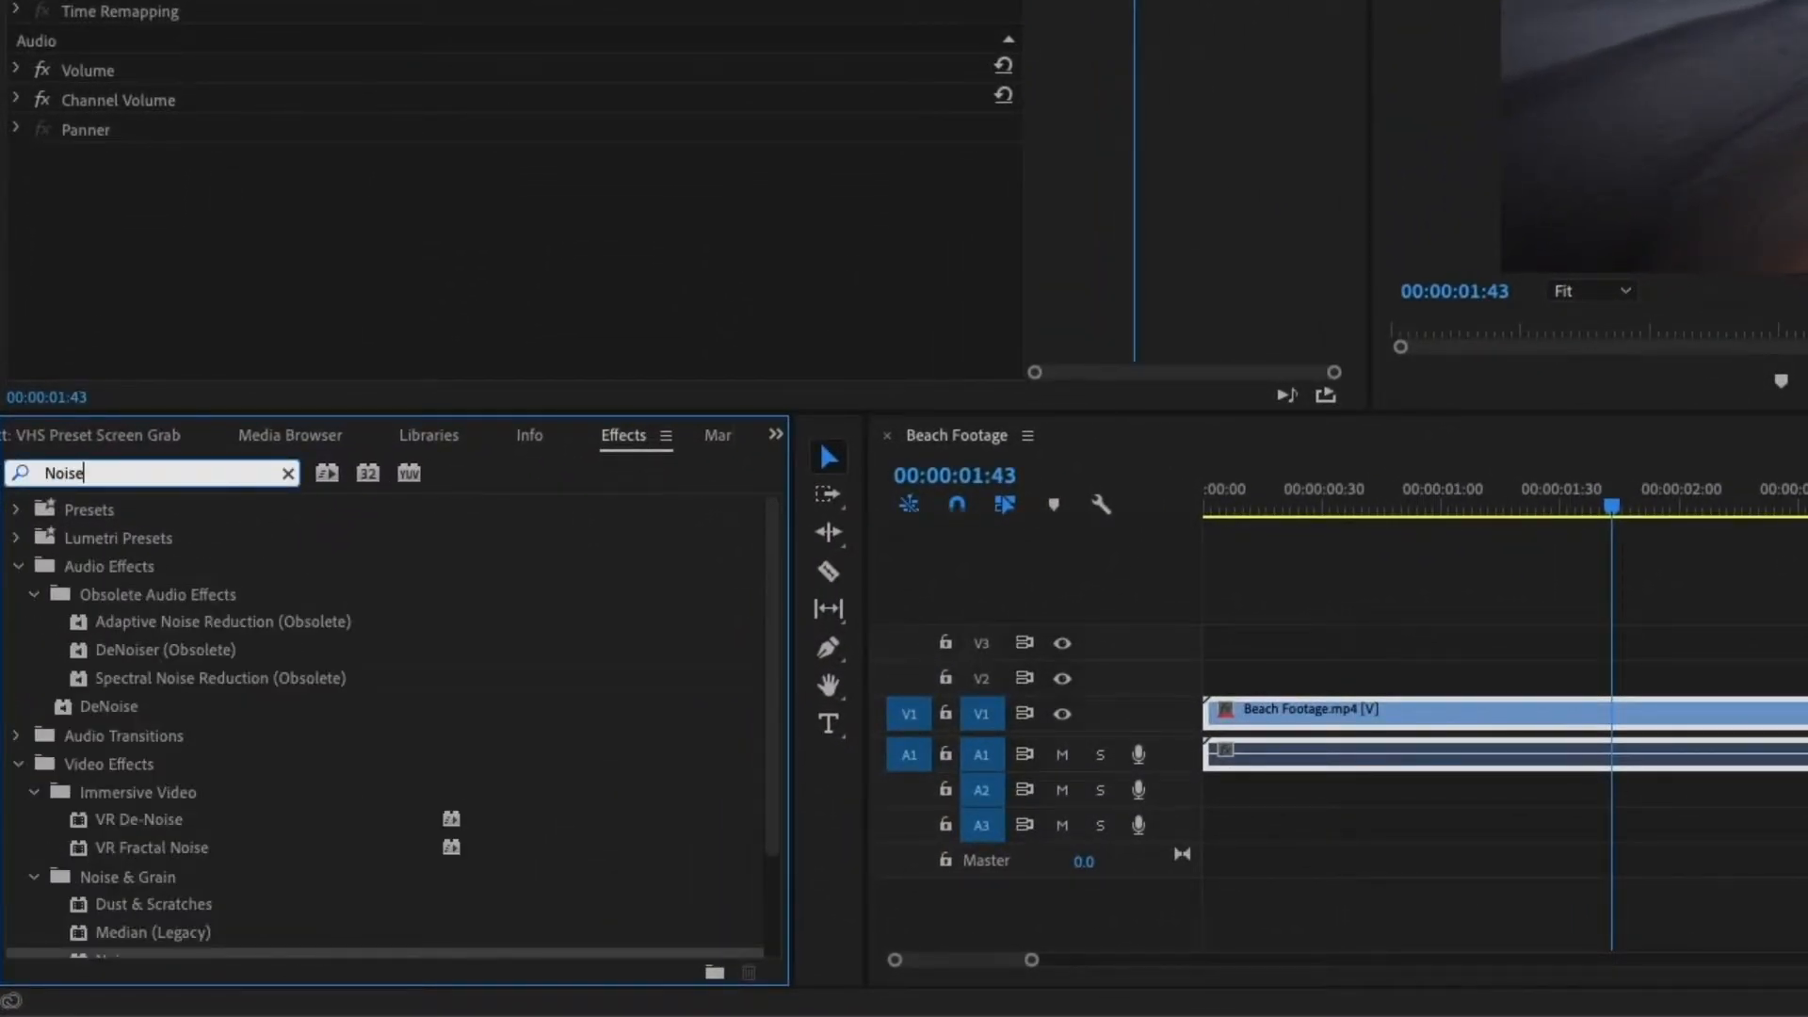
{"action": "scroll", "coordinate": [160, 831], "scroll_direction": "down", "scroll_amount": 1}
{"action": "left_click_drag", "start_coordinate": [85, 880], "coordinate": [1341, 717]}
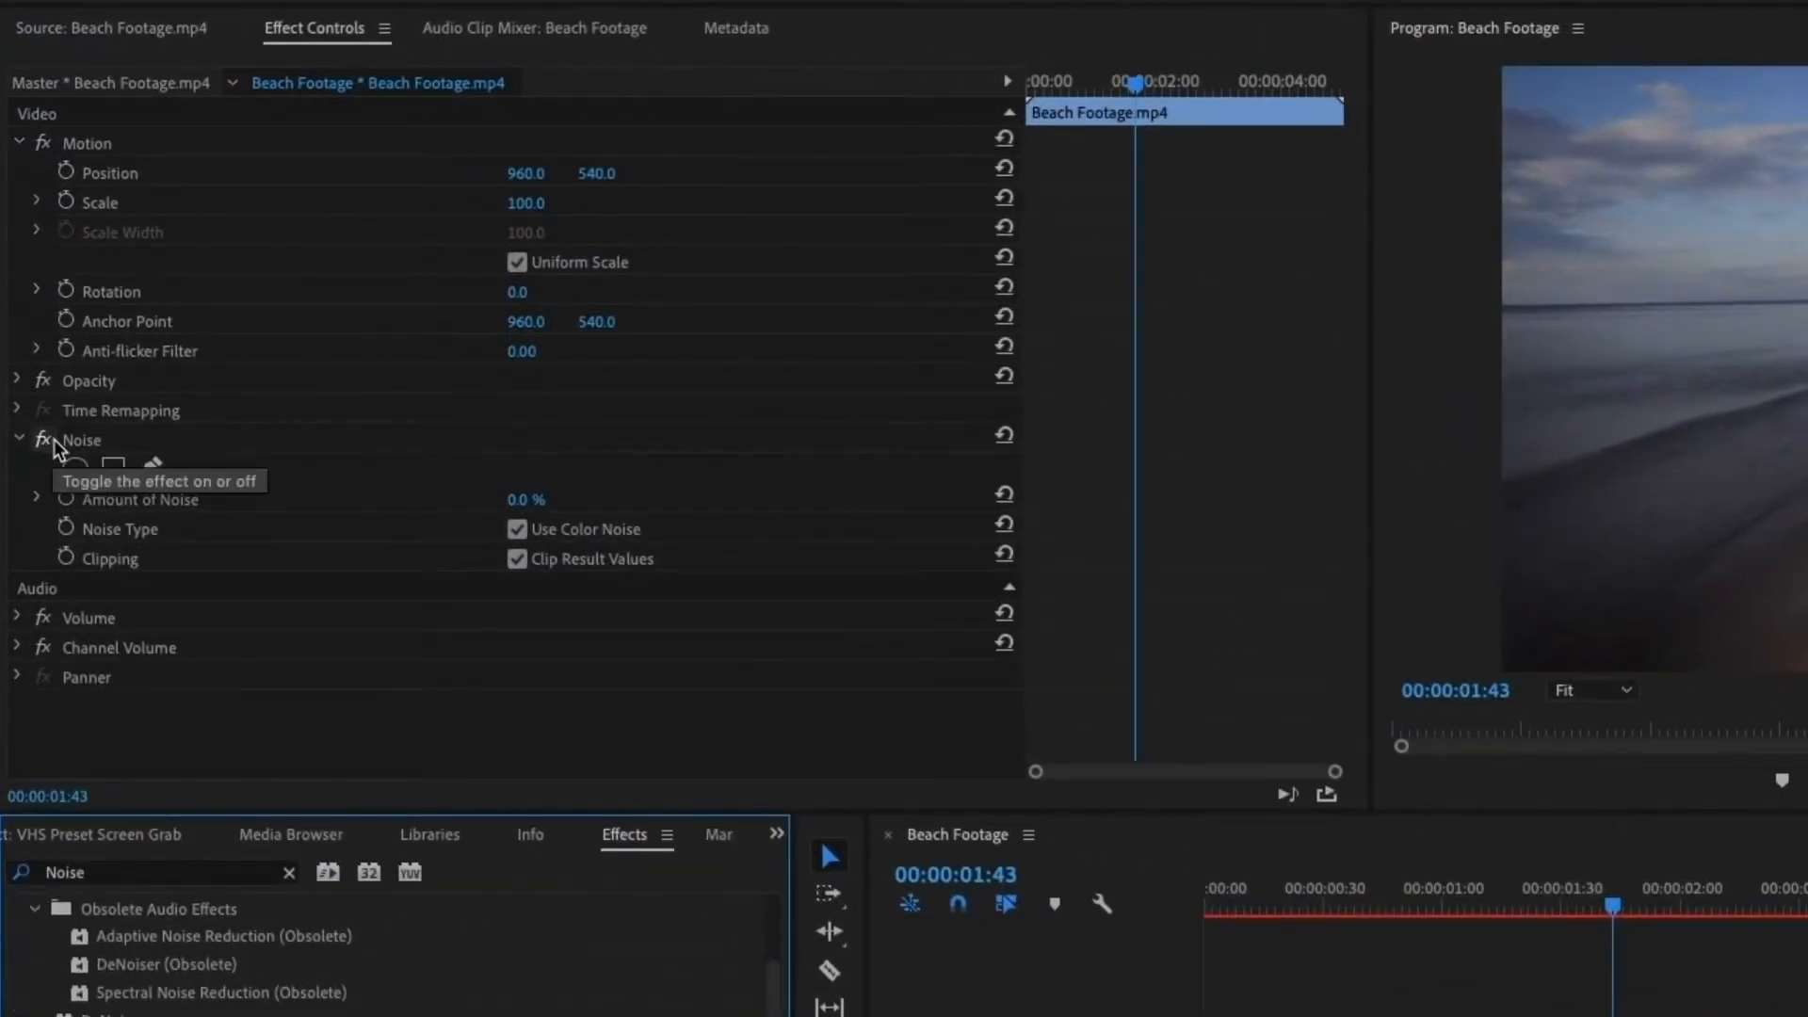
Set the Noise effect's Amount of Noise to 7.5 %.
{"action": "left_click", "coordinate": [540, 495]}
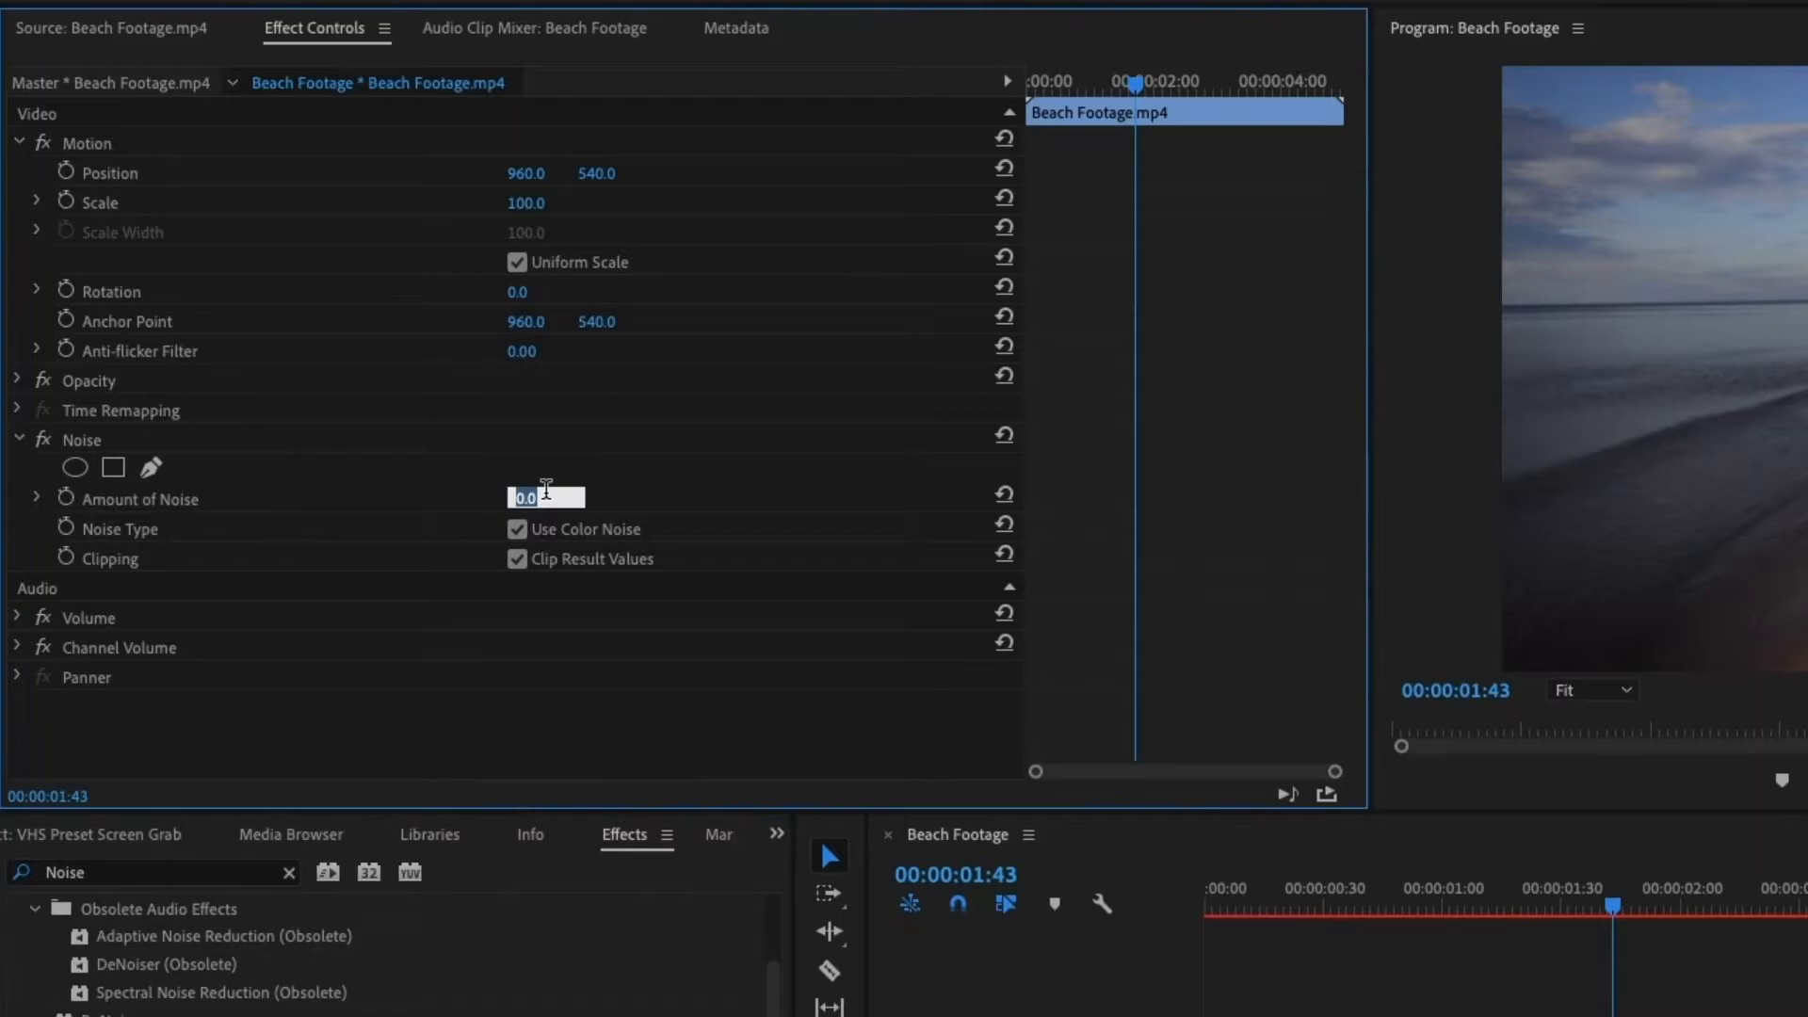
{"action": "type", "text": "7.5"}
{"action": "key", "text": "Return"}
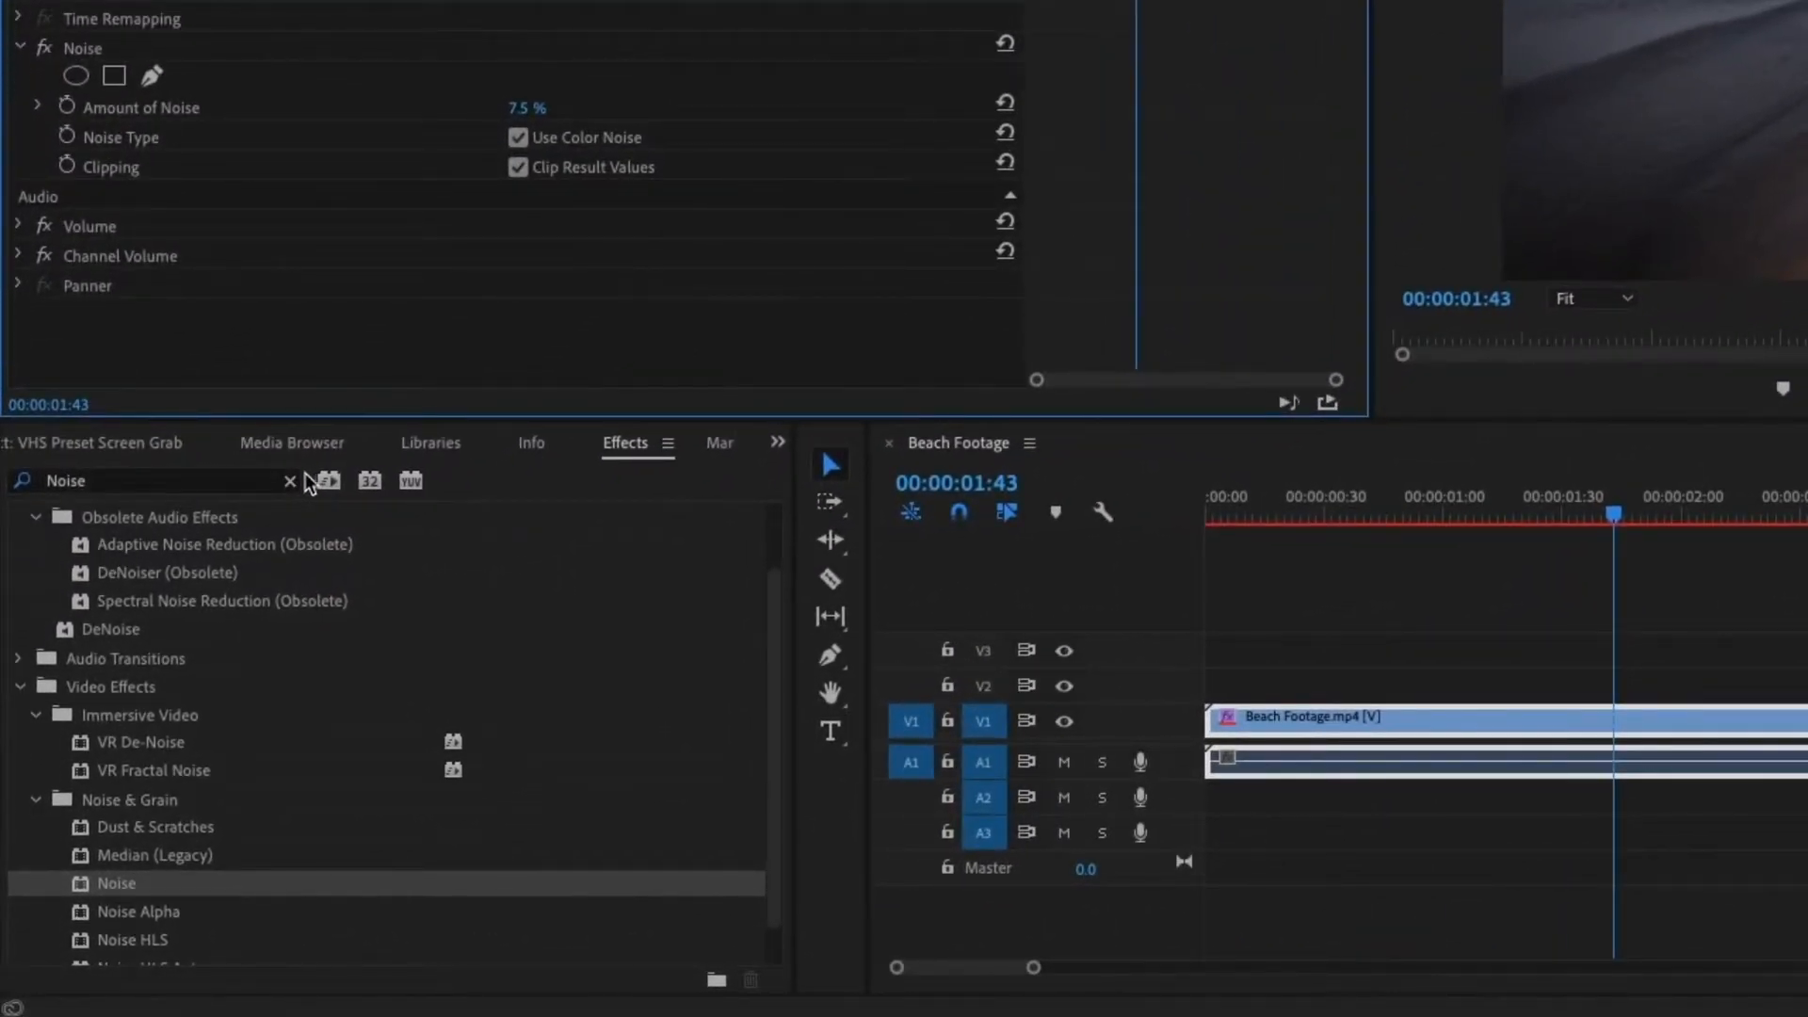
Find the Channel Blur effect and apply it twice to the Beach Footage.mp4 clip on V1.
{"action": "left_click", "coordinate": [194, 653]}
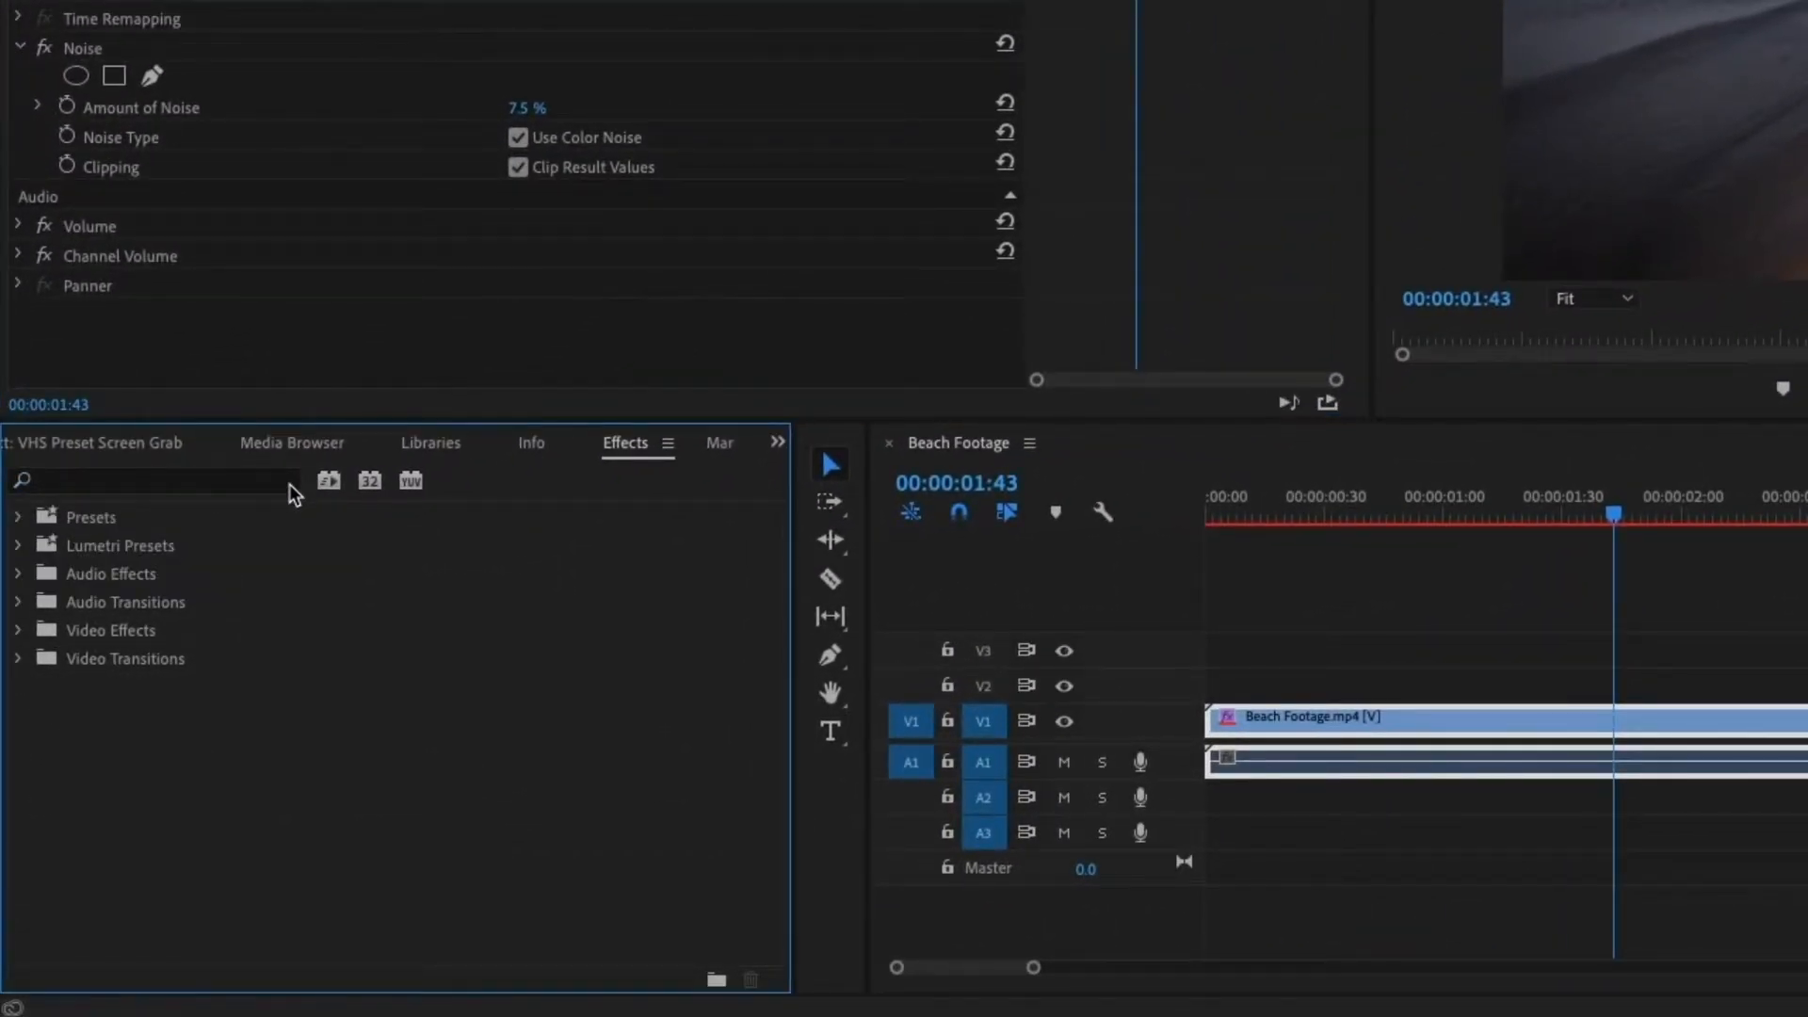
{"action": "left_click", "coordinate": [291, 485]}
{"action": "type", "text": "Channel"}
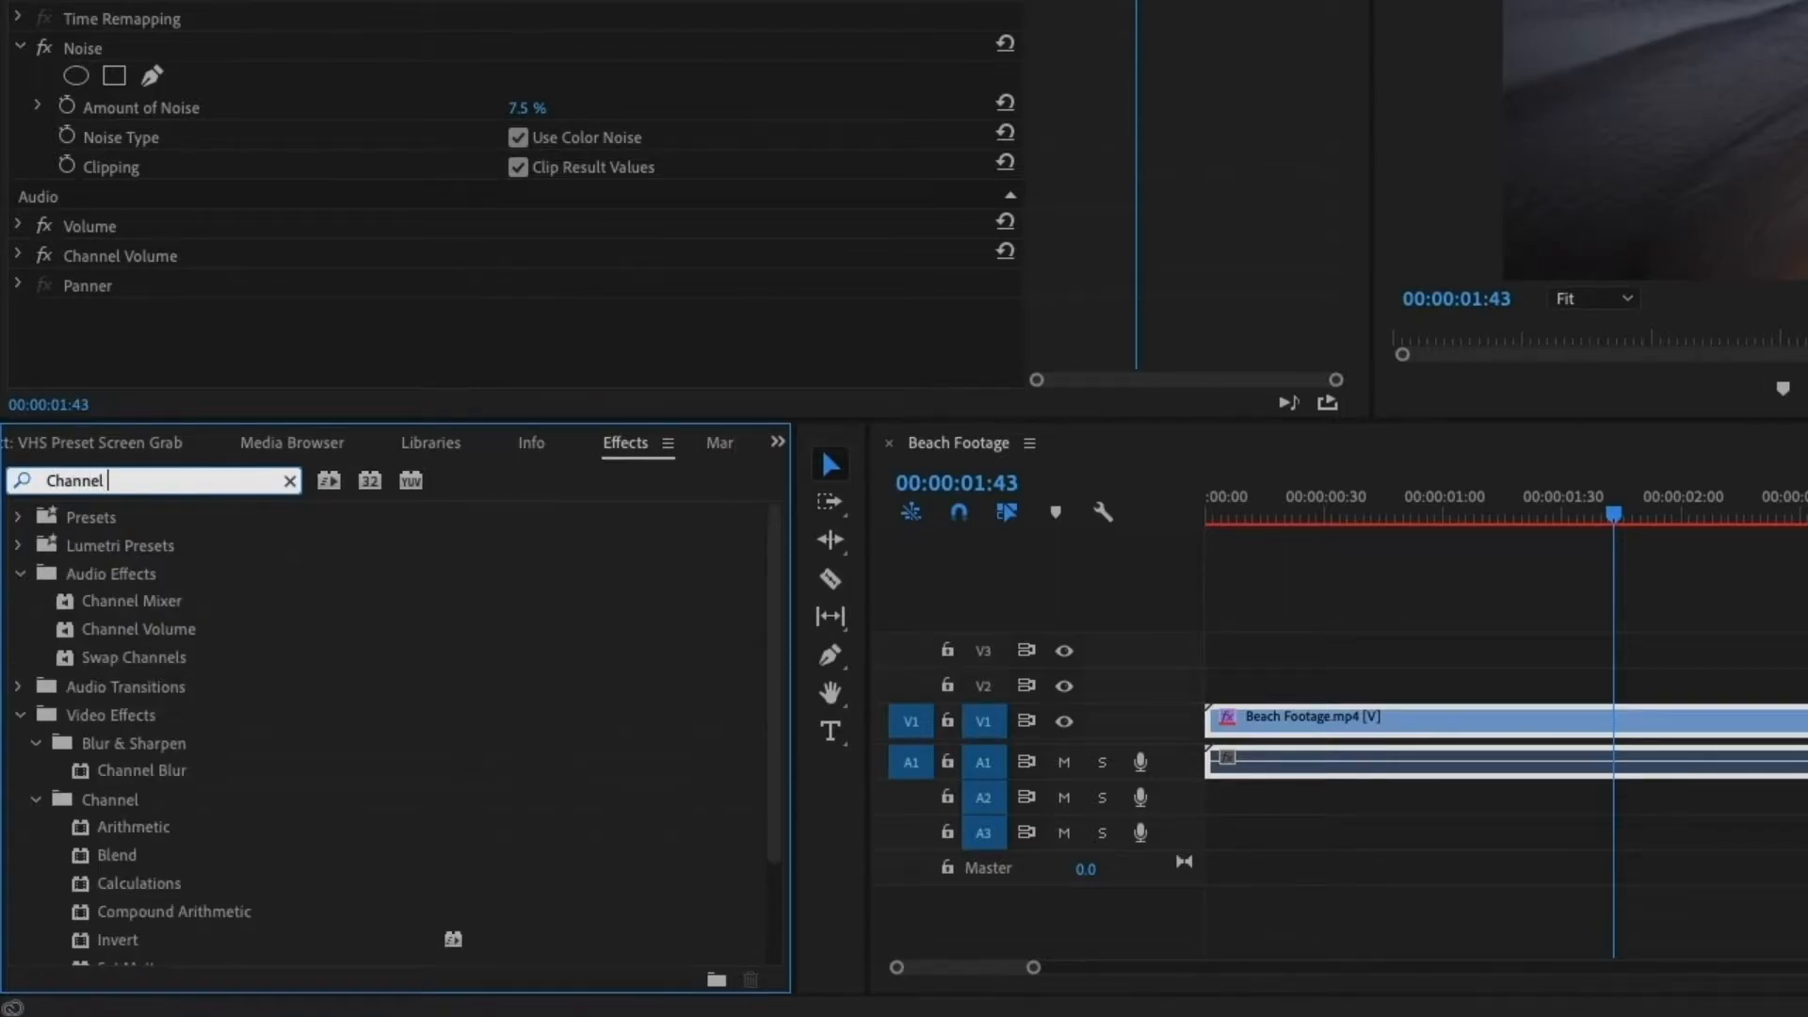
{"action": "type", "text": " Blur"}
{"action": "left_click_drag", "start_coordinate": [85, 693], "coordinate": [1275, 549]}
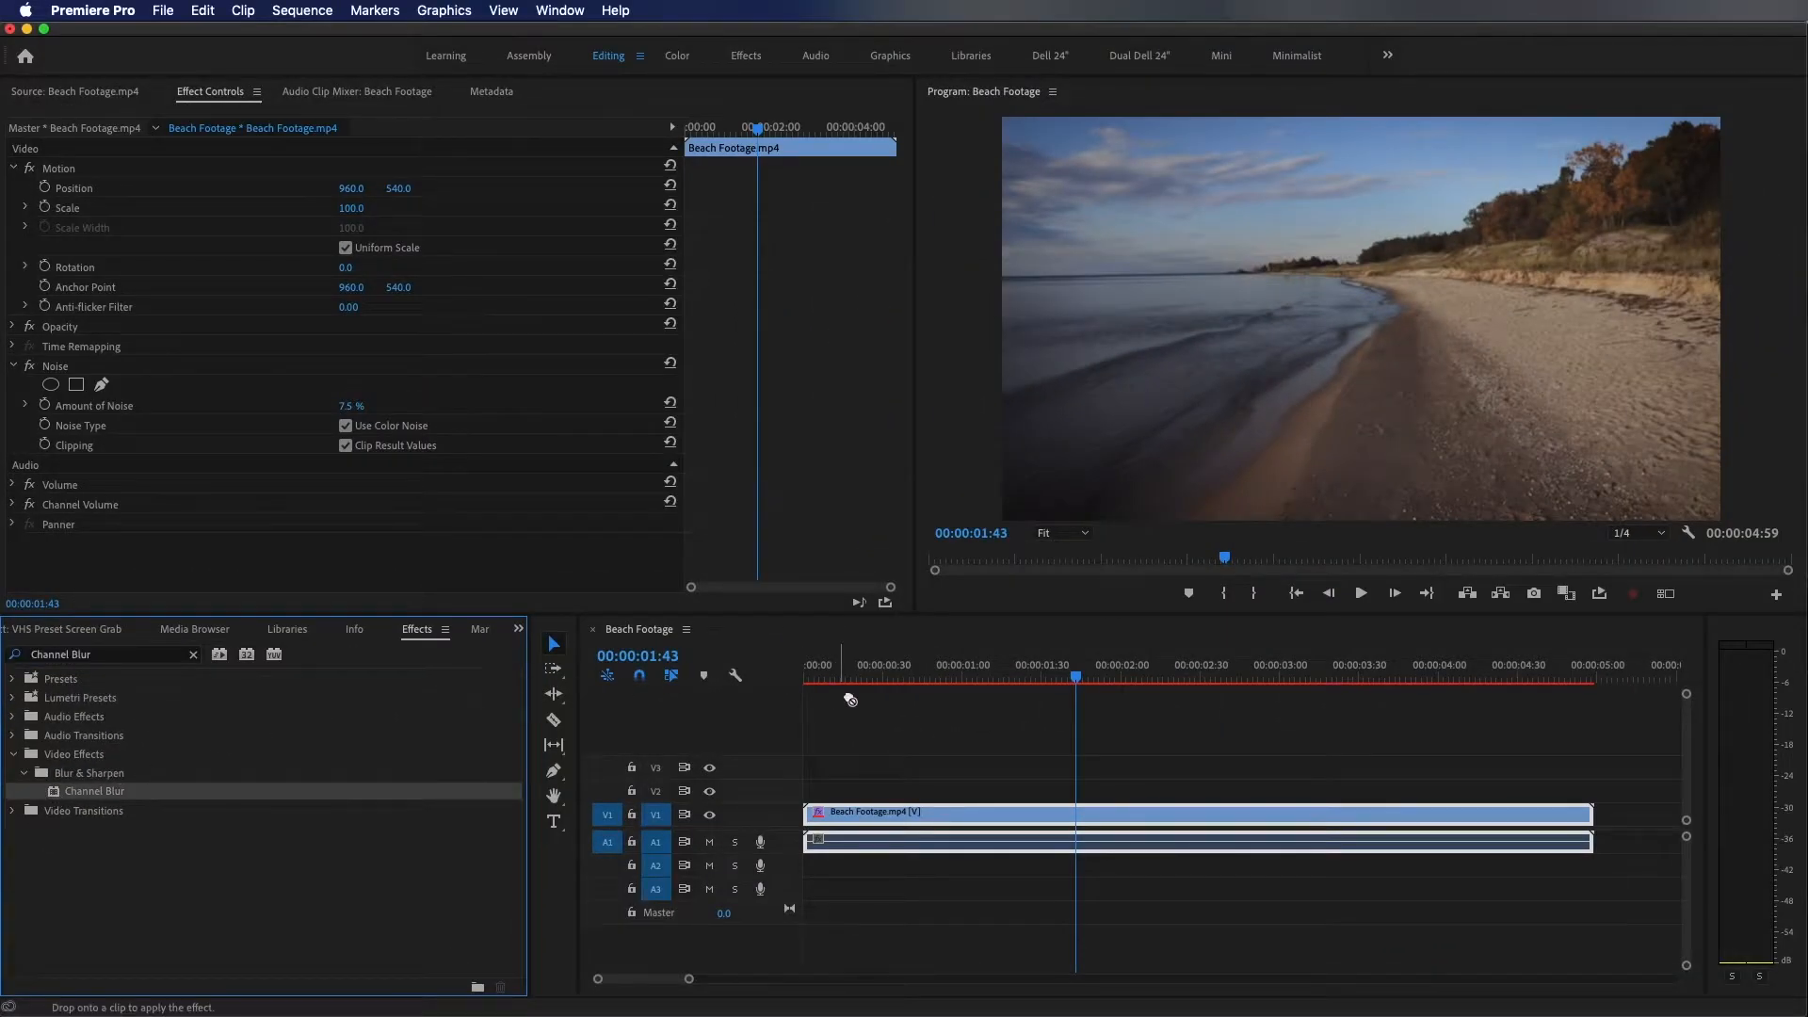
{"action": "left_click_drag", "start_coordinate": [850, 700], "coordinate": [1083, 812]}
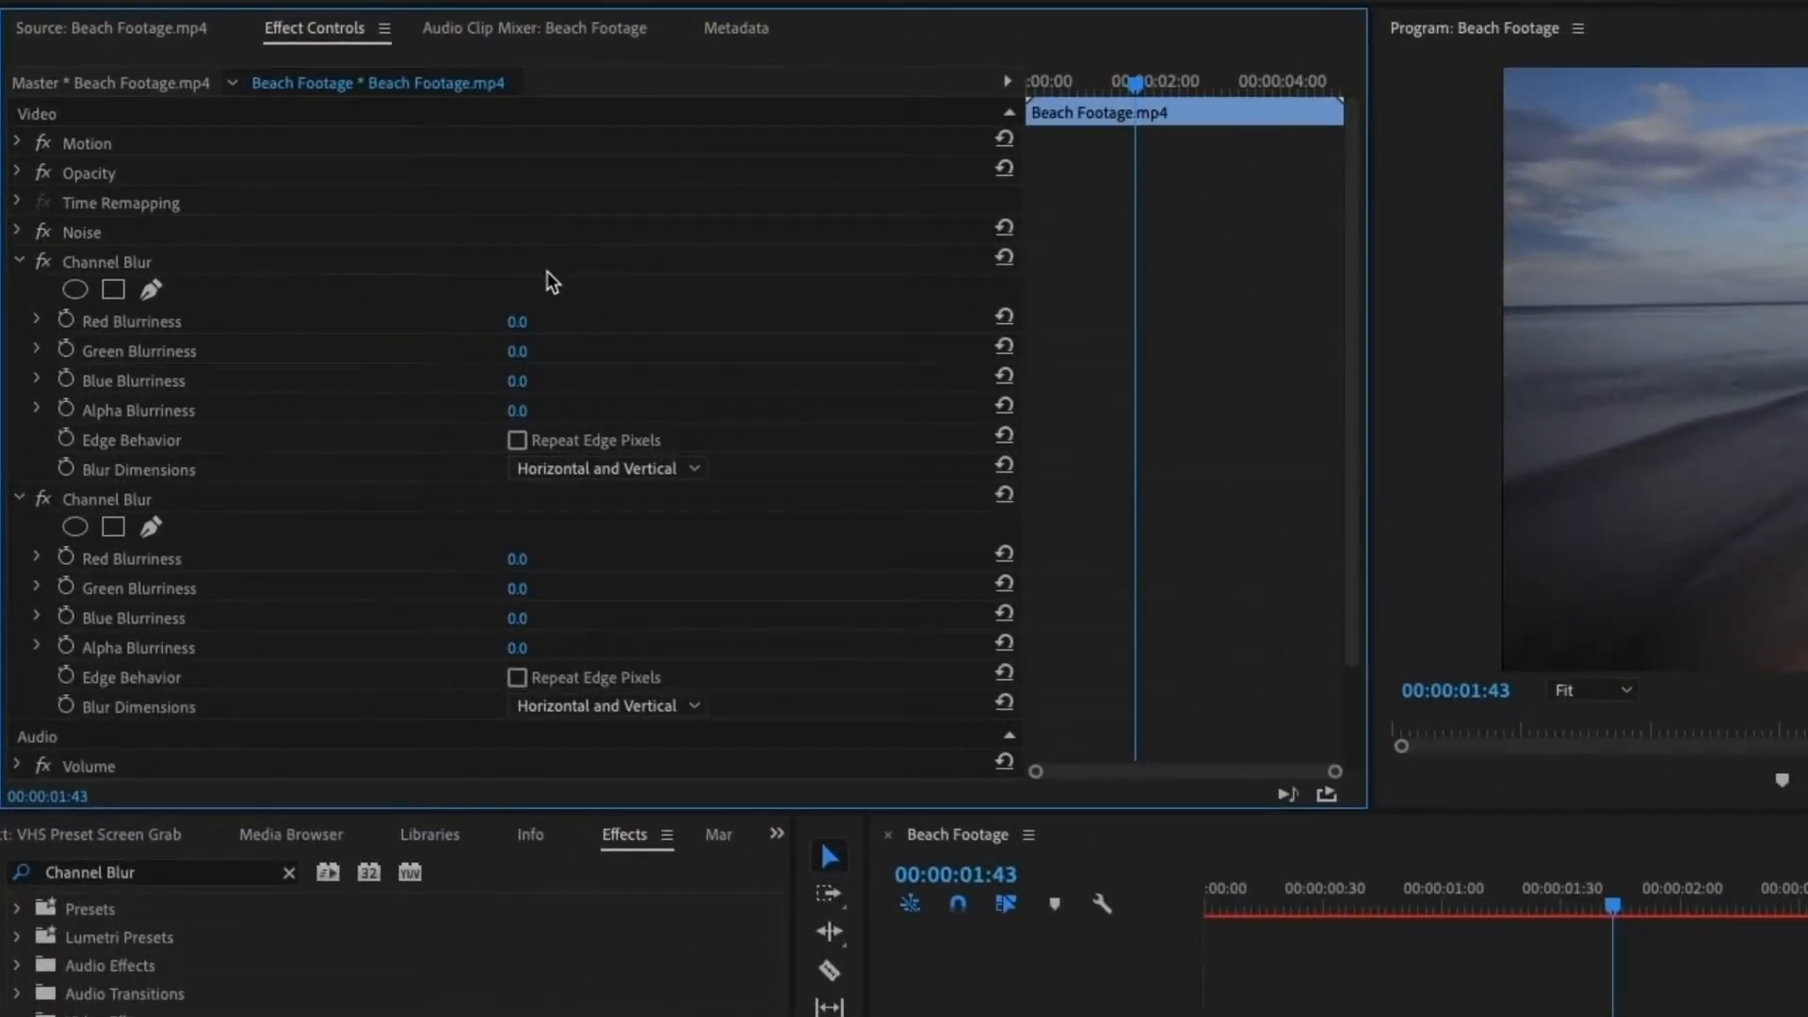
Configure the first Channel Blur with Red Blurriness 20, Repeat Edge Pixels enabled and Blur Dimensions set to Vertical.
{"action": "left_click", "coordinate": [517, 321]}
{"action": "type", "text": "20"}
{"action": "key", "text": "Return"}
{"action": "left_click", "coordinate": [517, 440]}
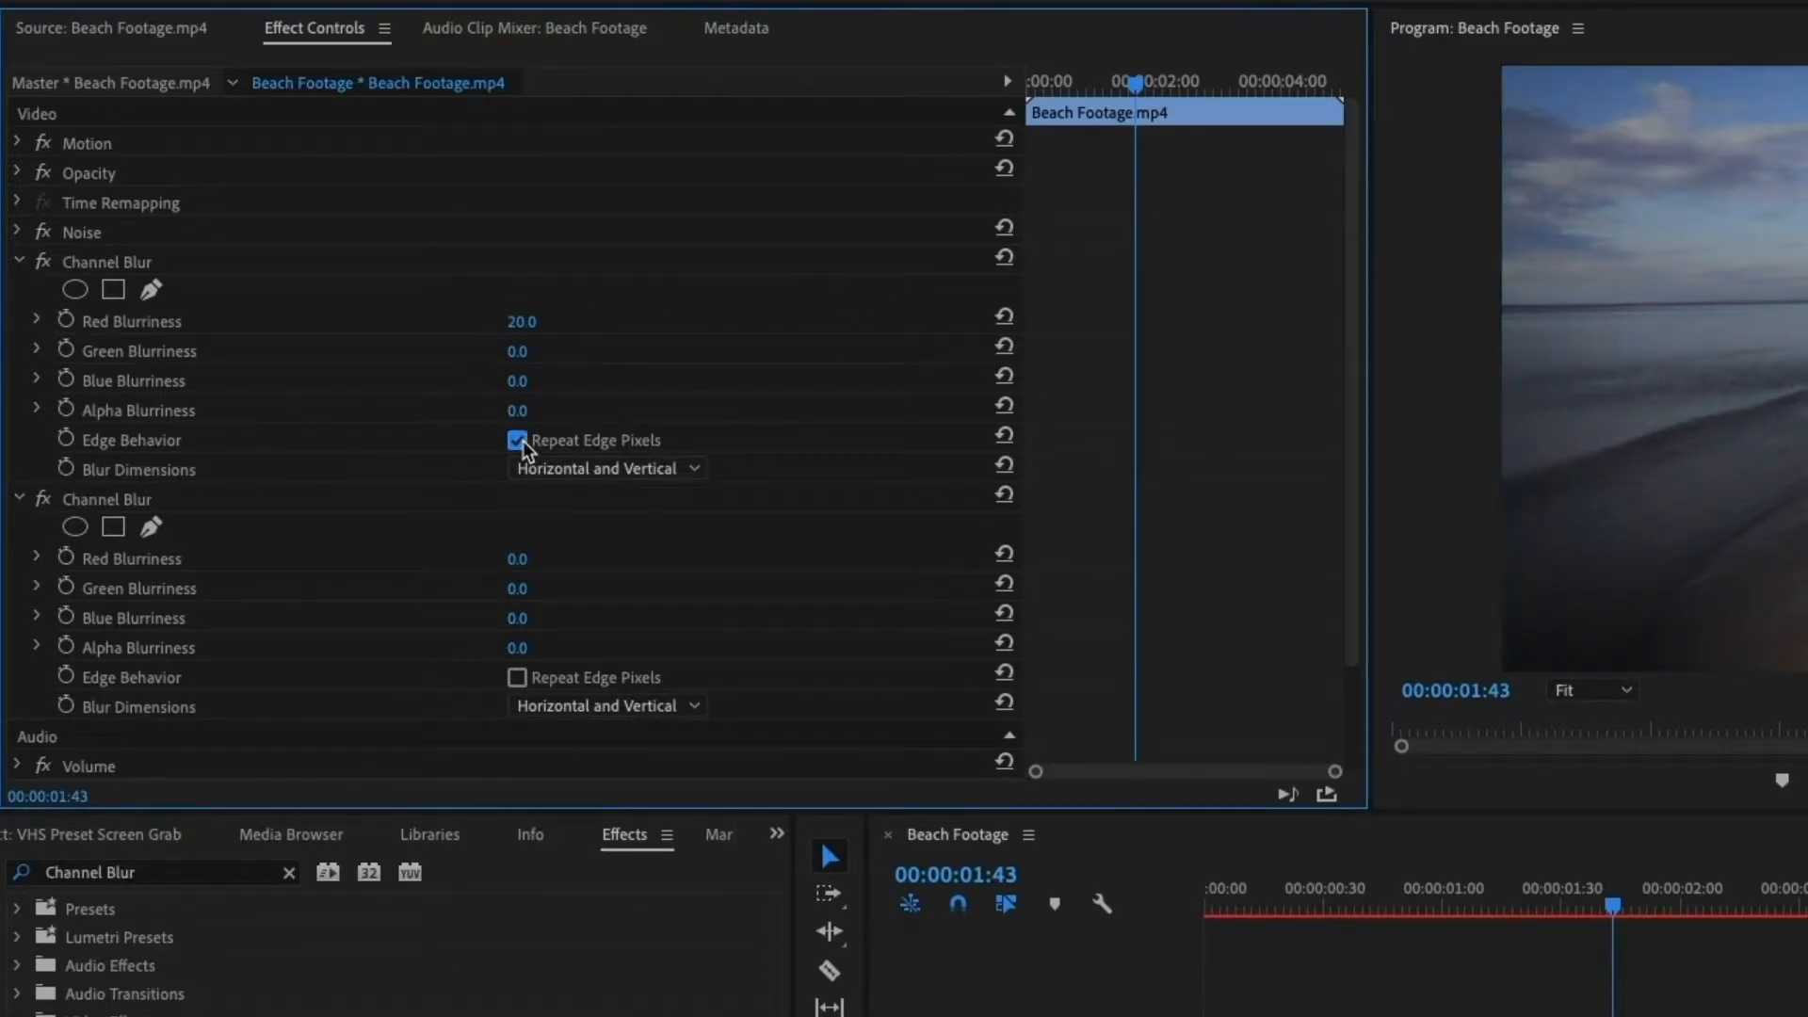
{"action": "left_click", "coordinate": [669, 476]}
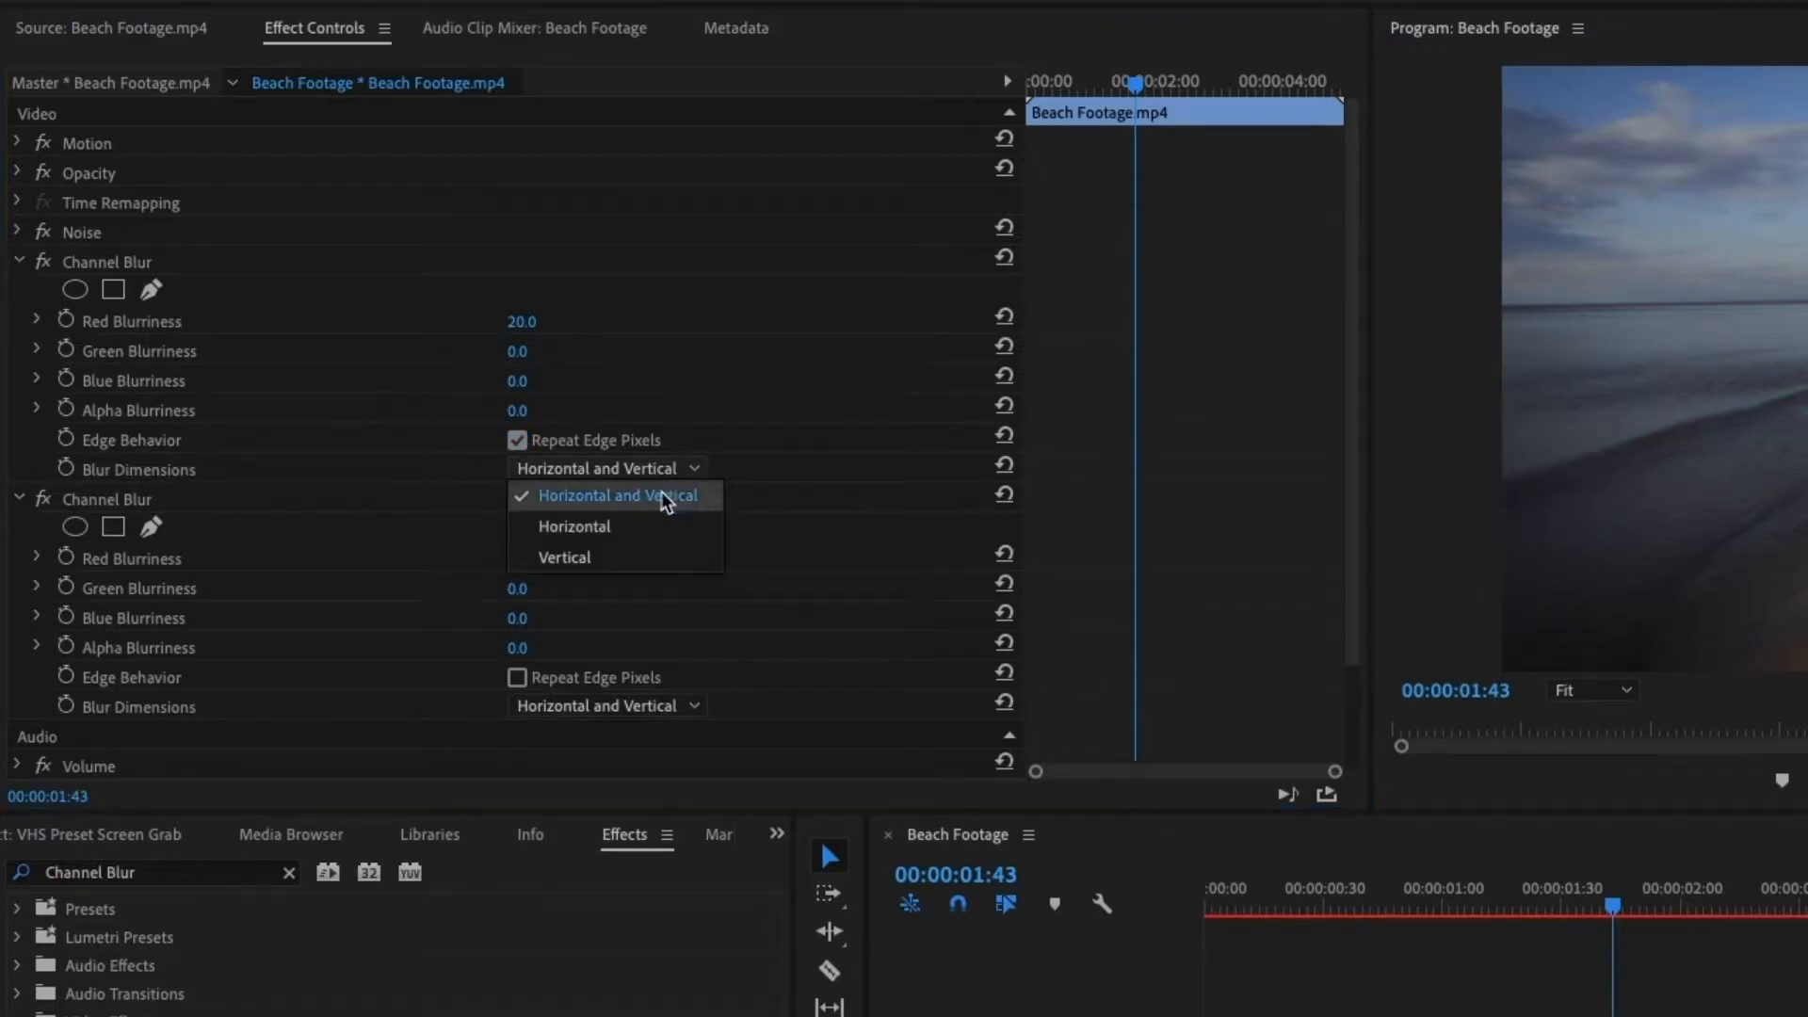
{"action": "left_click", "coordinate": [590, 563]}
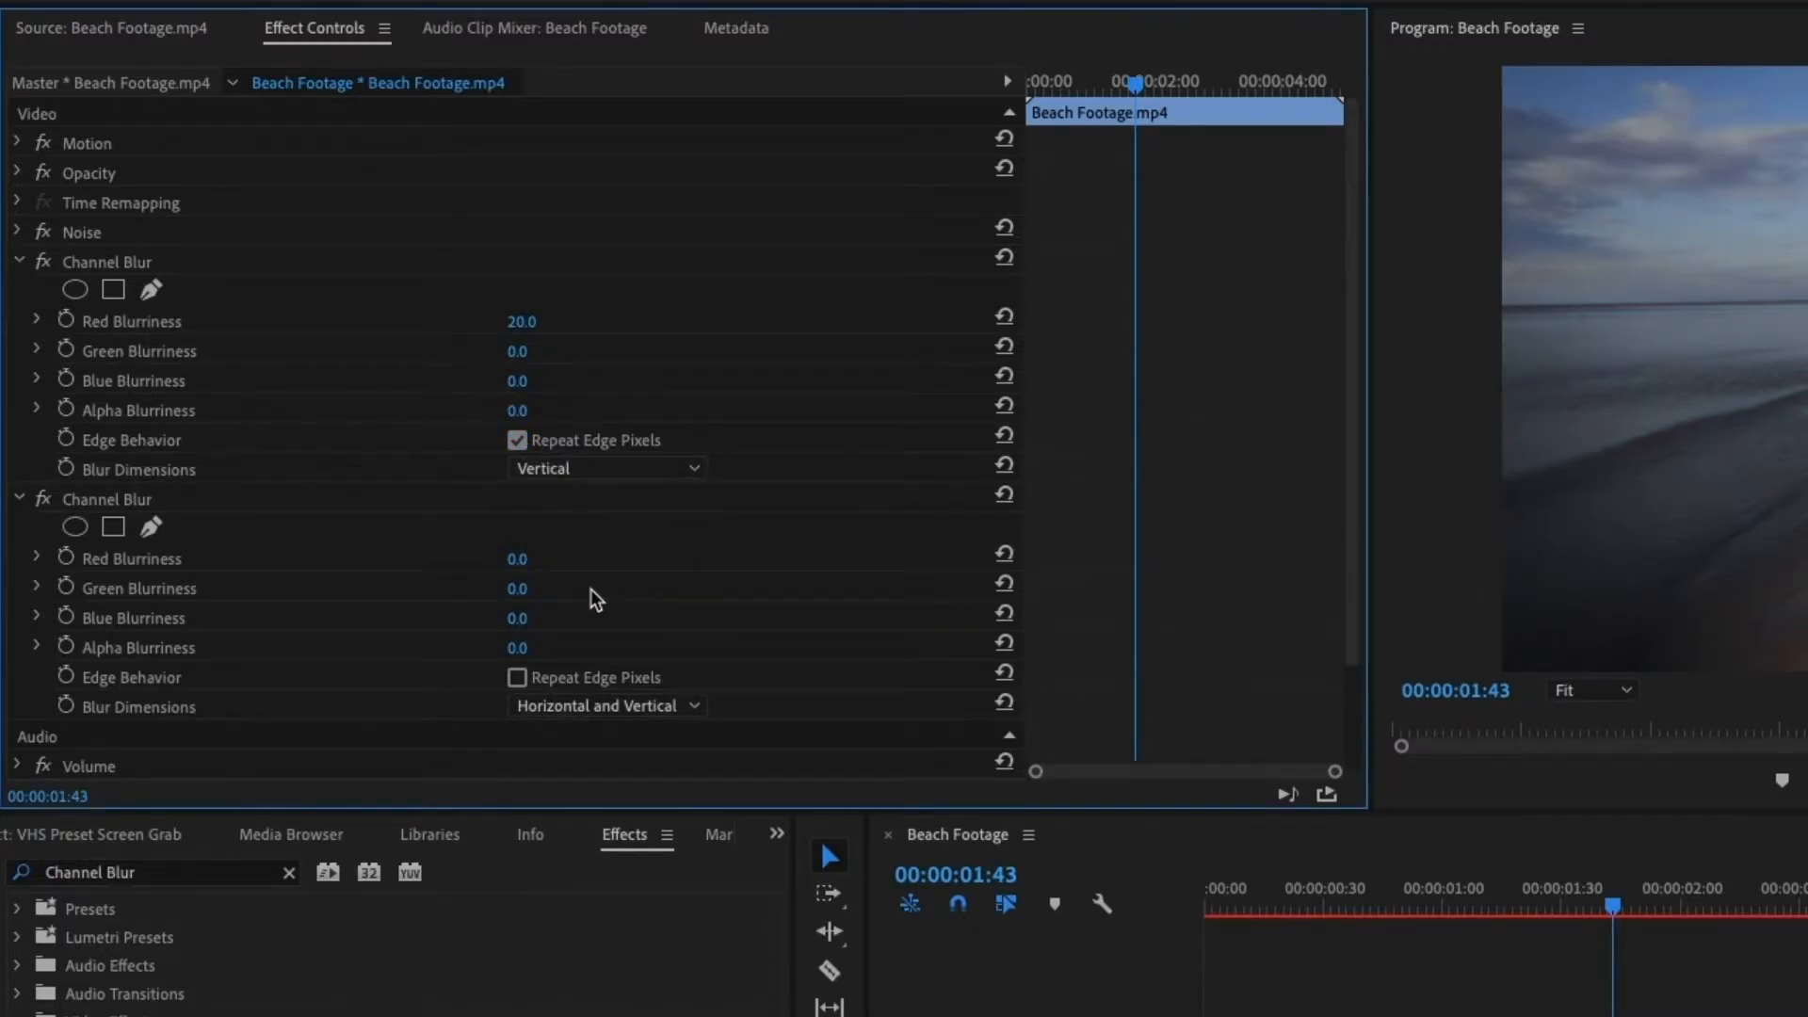
{"action": "left_click", "coordinate": [17, 263]}
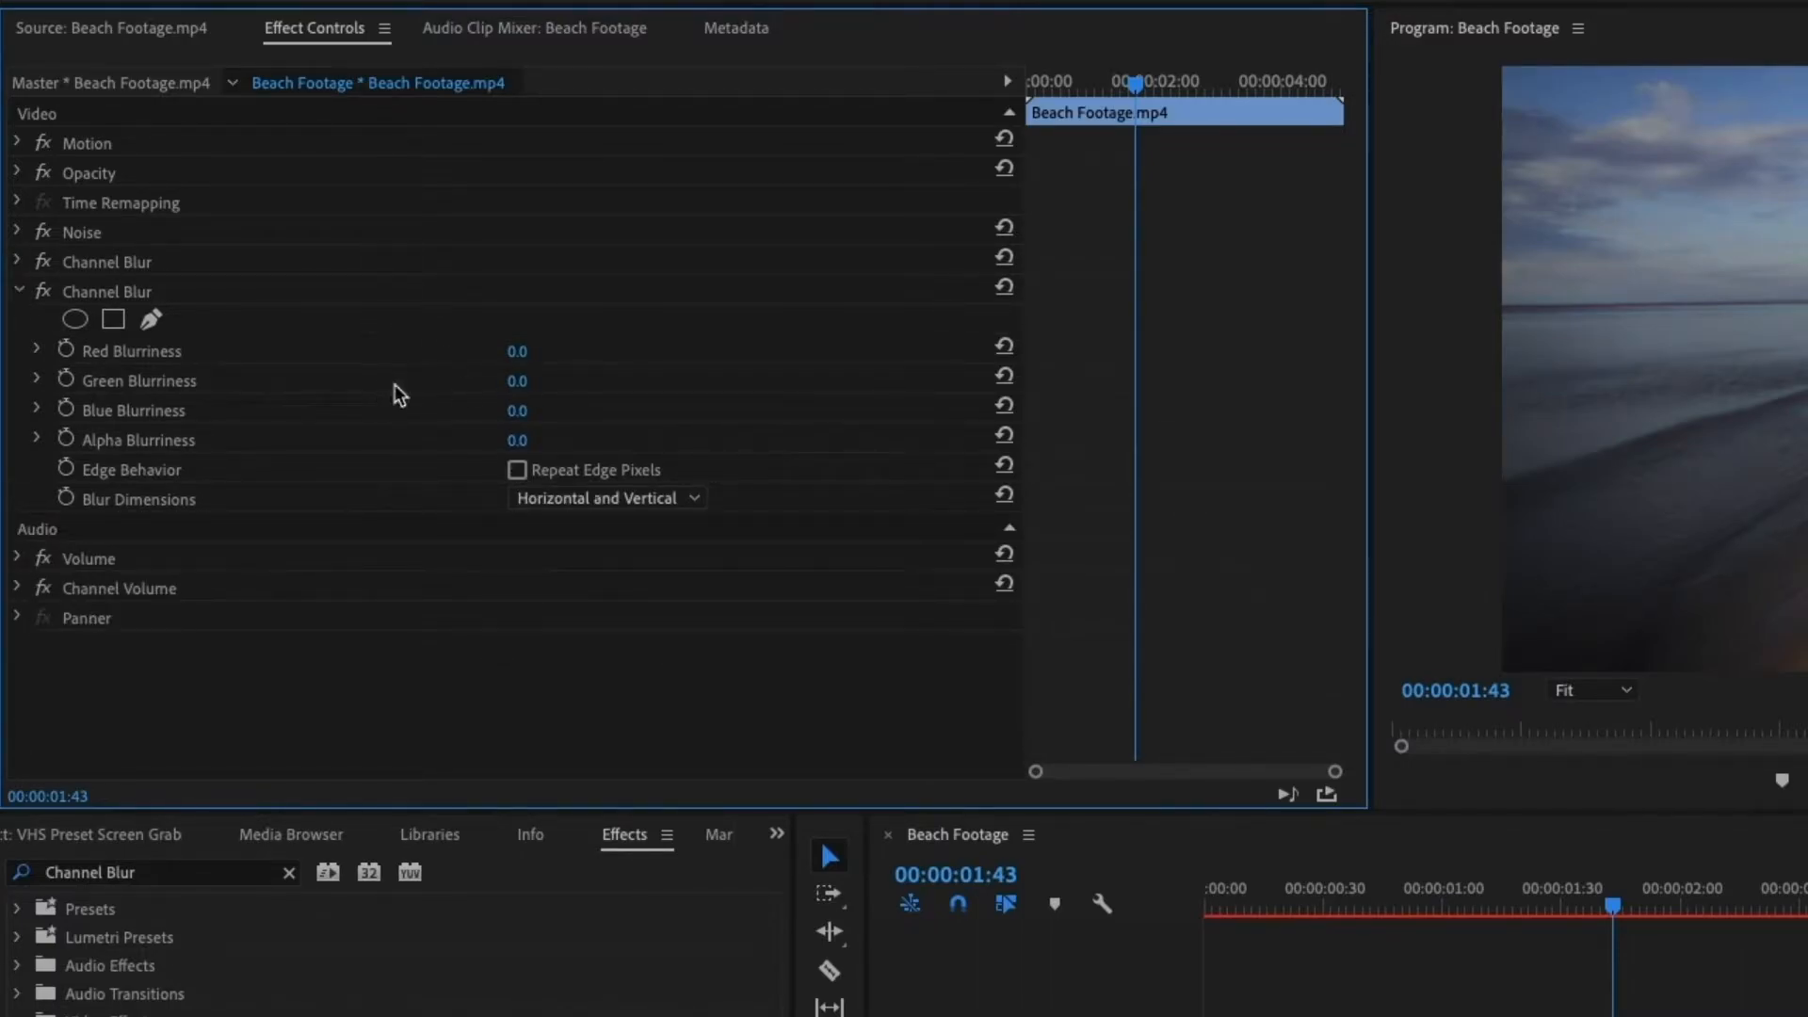
Configure the second Channel Blur with Blue Blurriness 35, Repeat Edge Pixels enabled and Blur Dimensions set to Horizontal.
{"action": "left_click", "coordinate": [519, 411]}
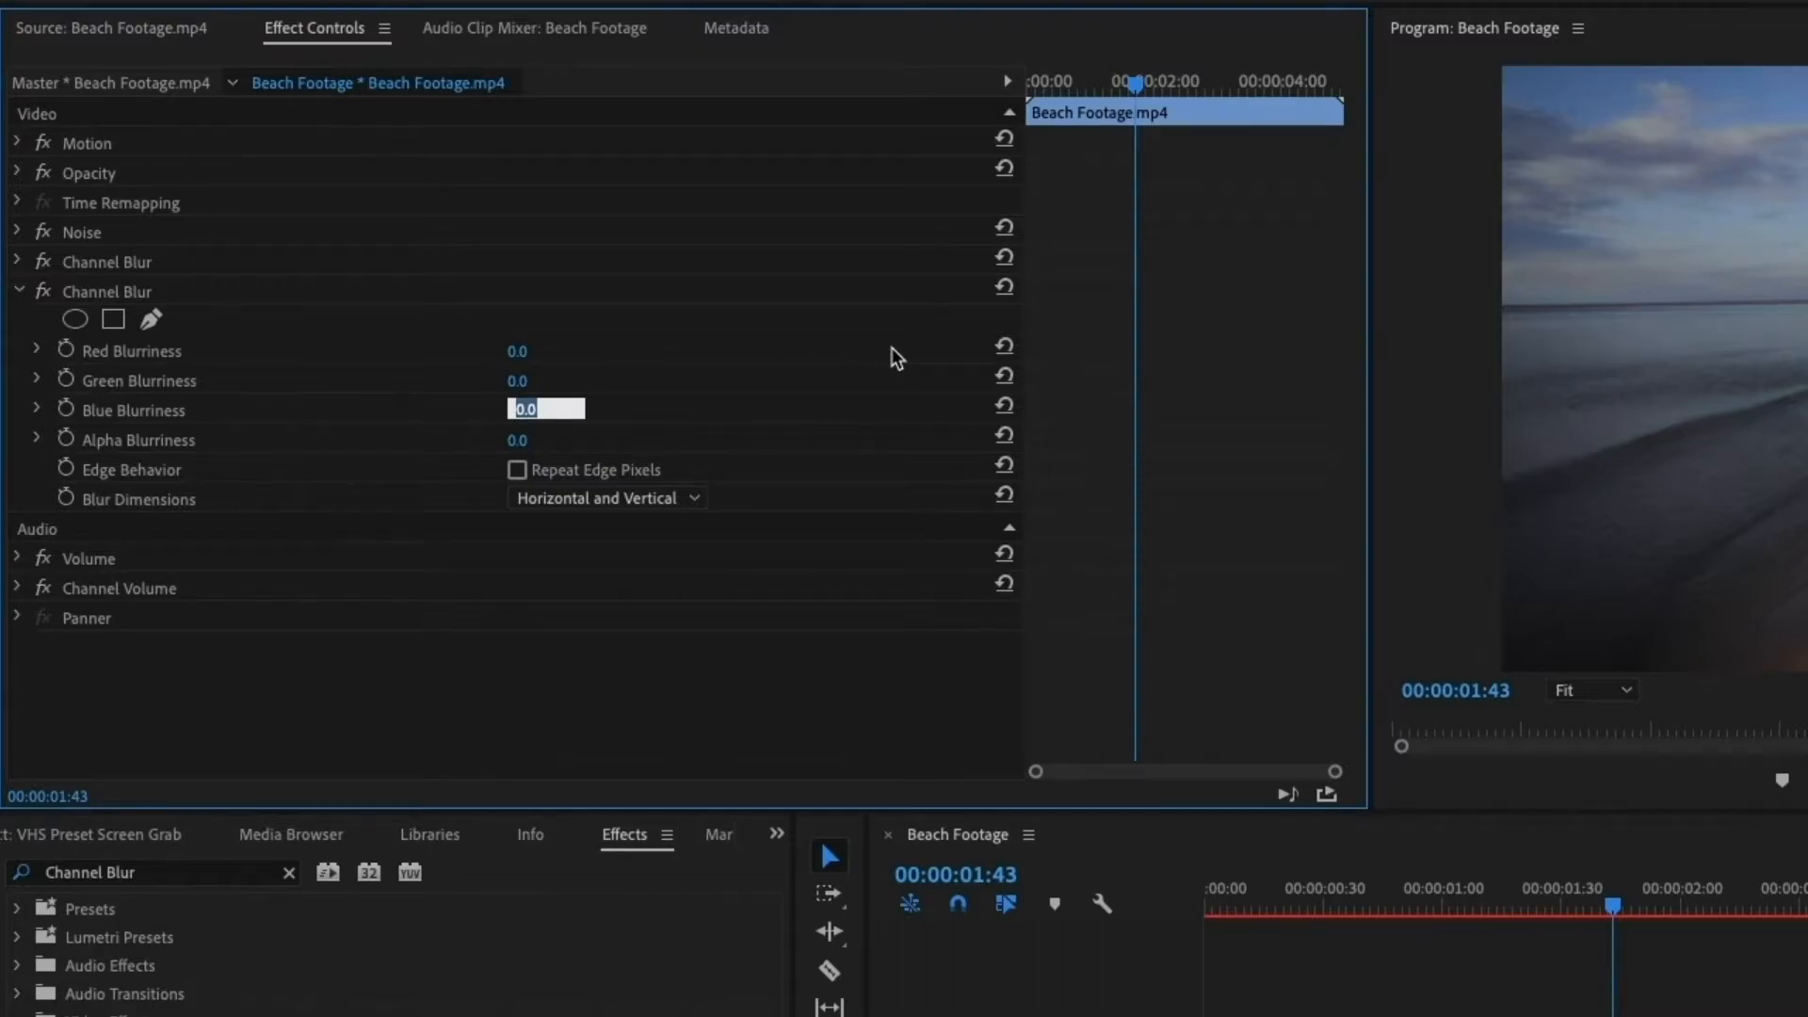
{"action": "type", "text": "35"}
{"action": "key", "text": "Return"}
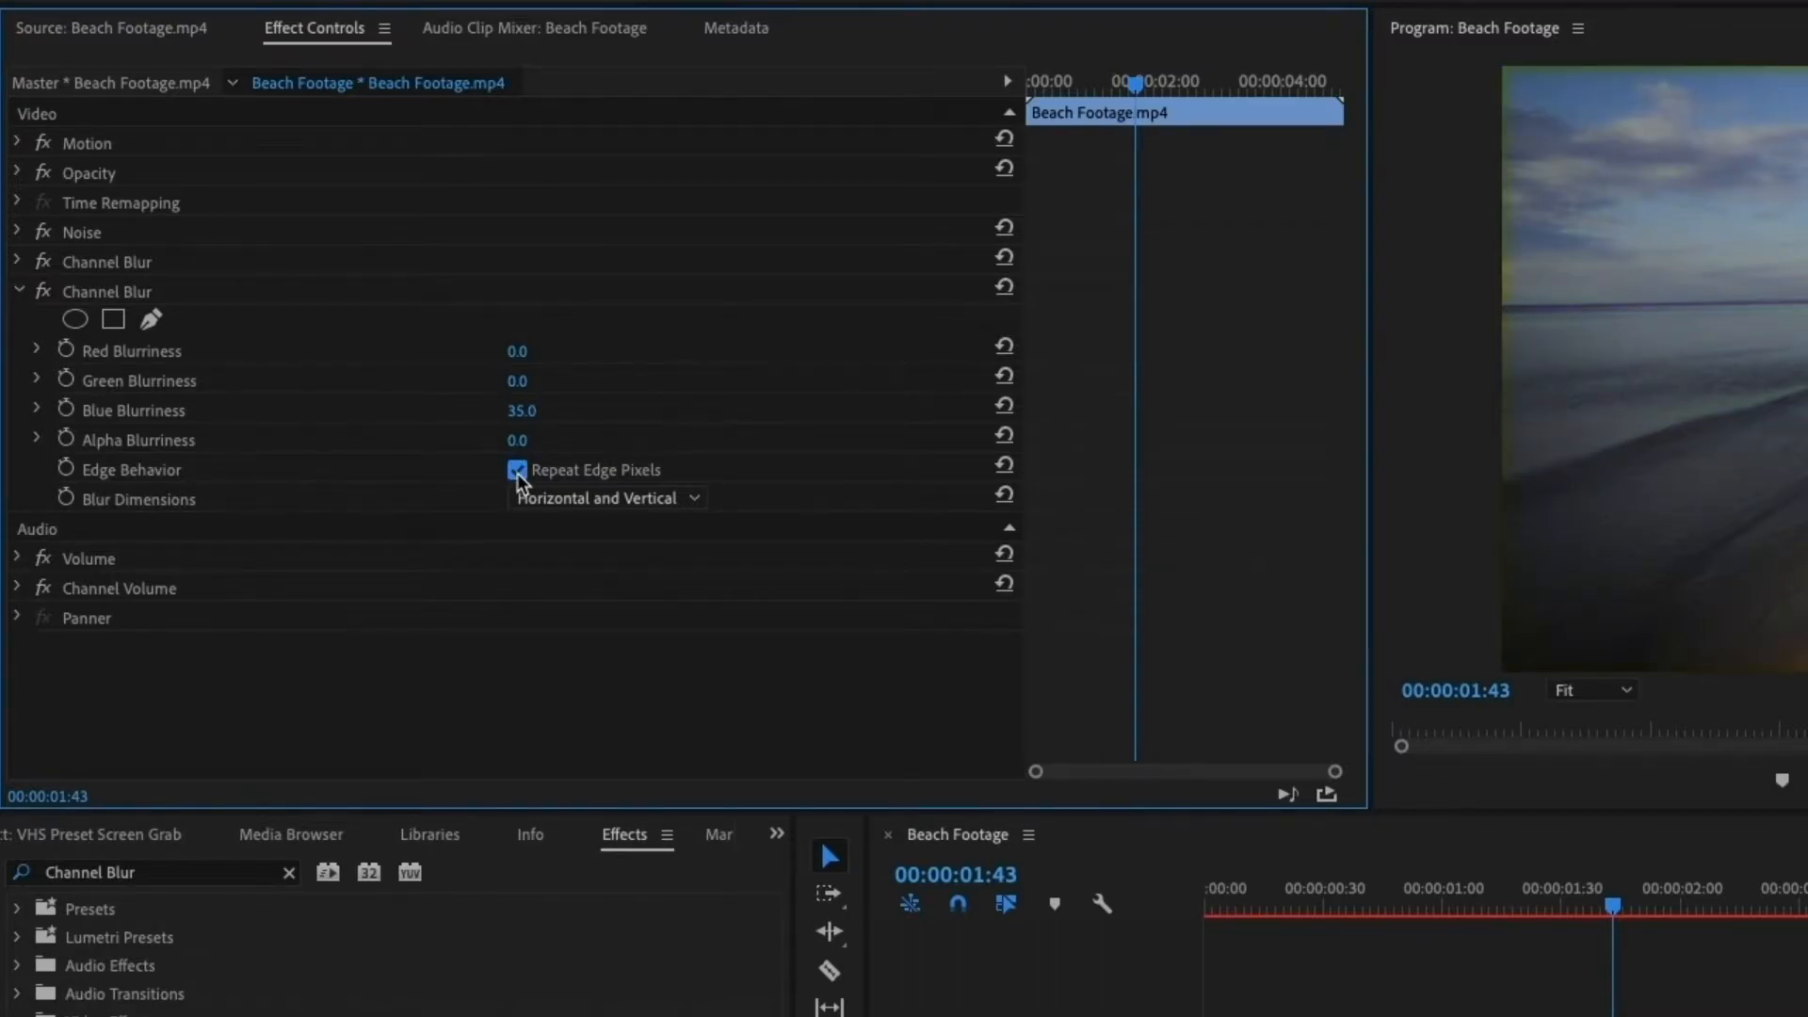
{"action": "left_click", "coordinate": [631, 502]}
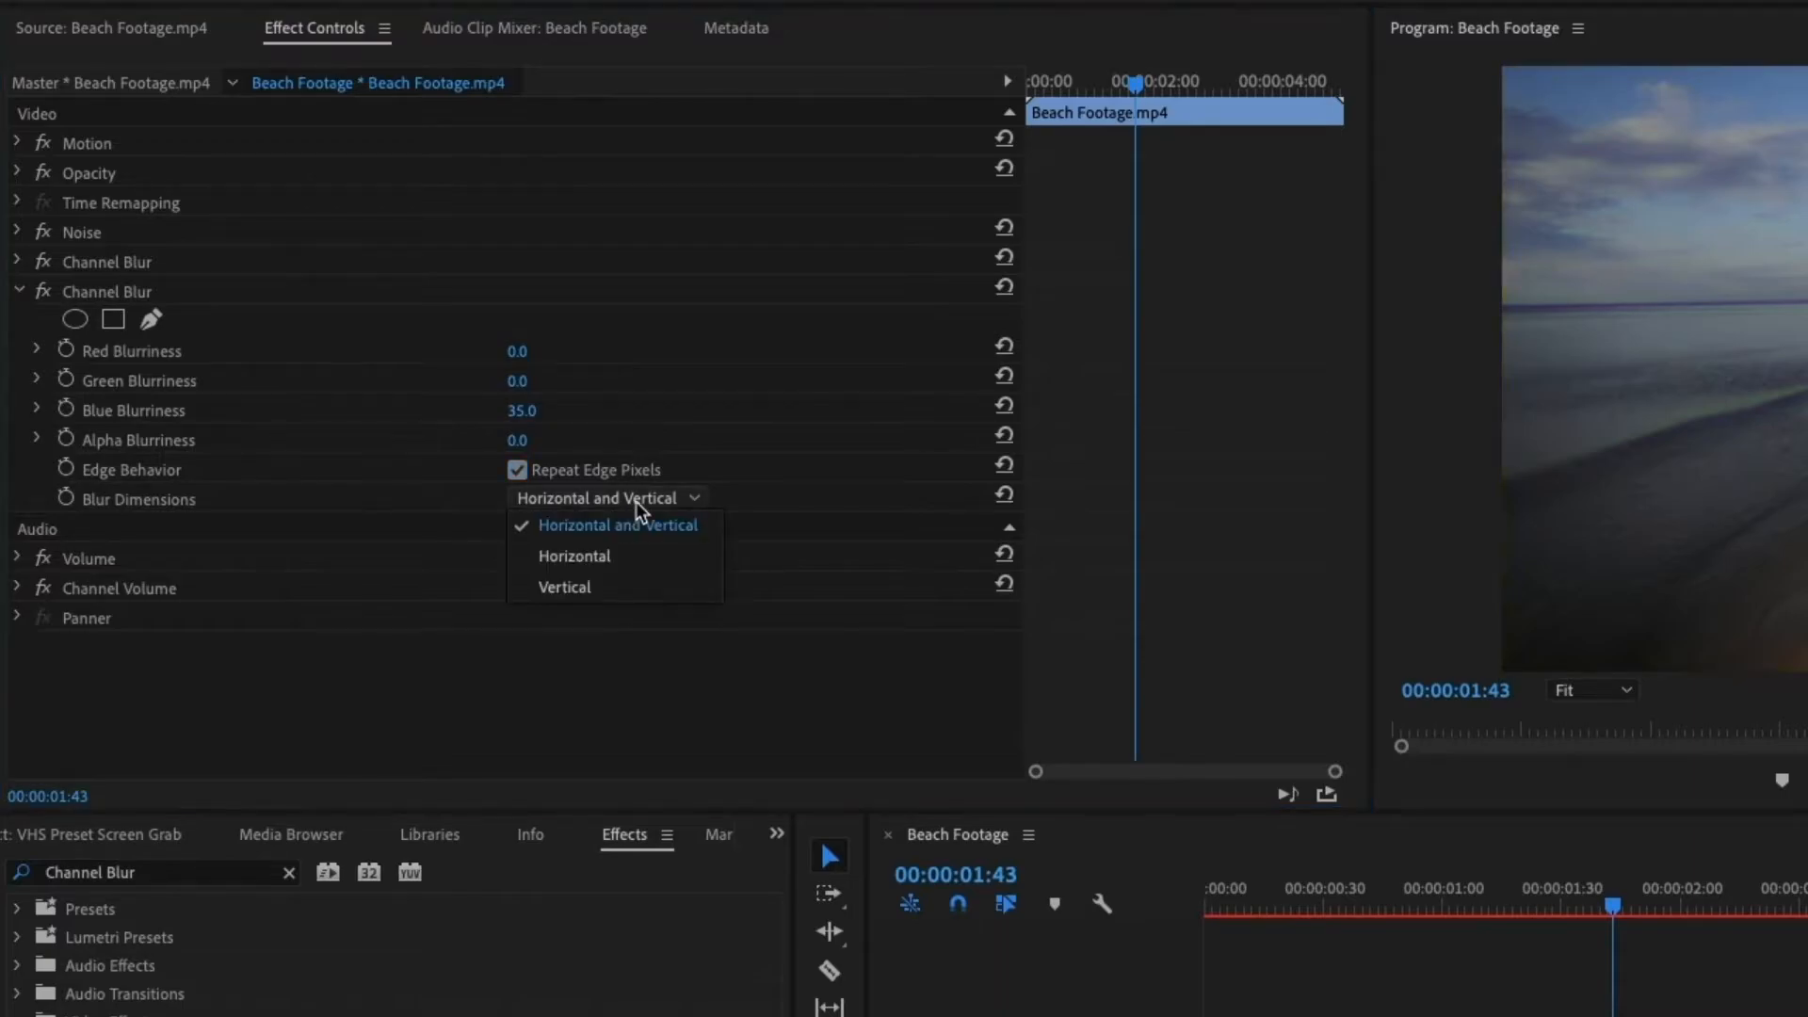
{"action": "left_click", "coordinate": [624, 556]}
{"action": "left_click", "coordinate": [19, 291]}
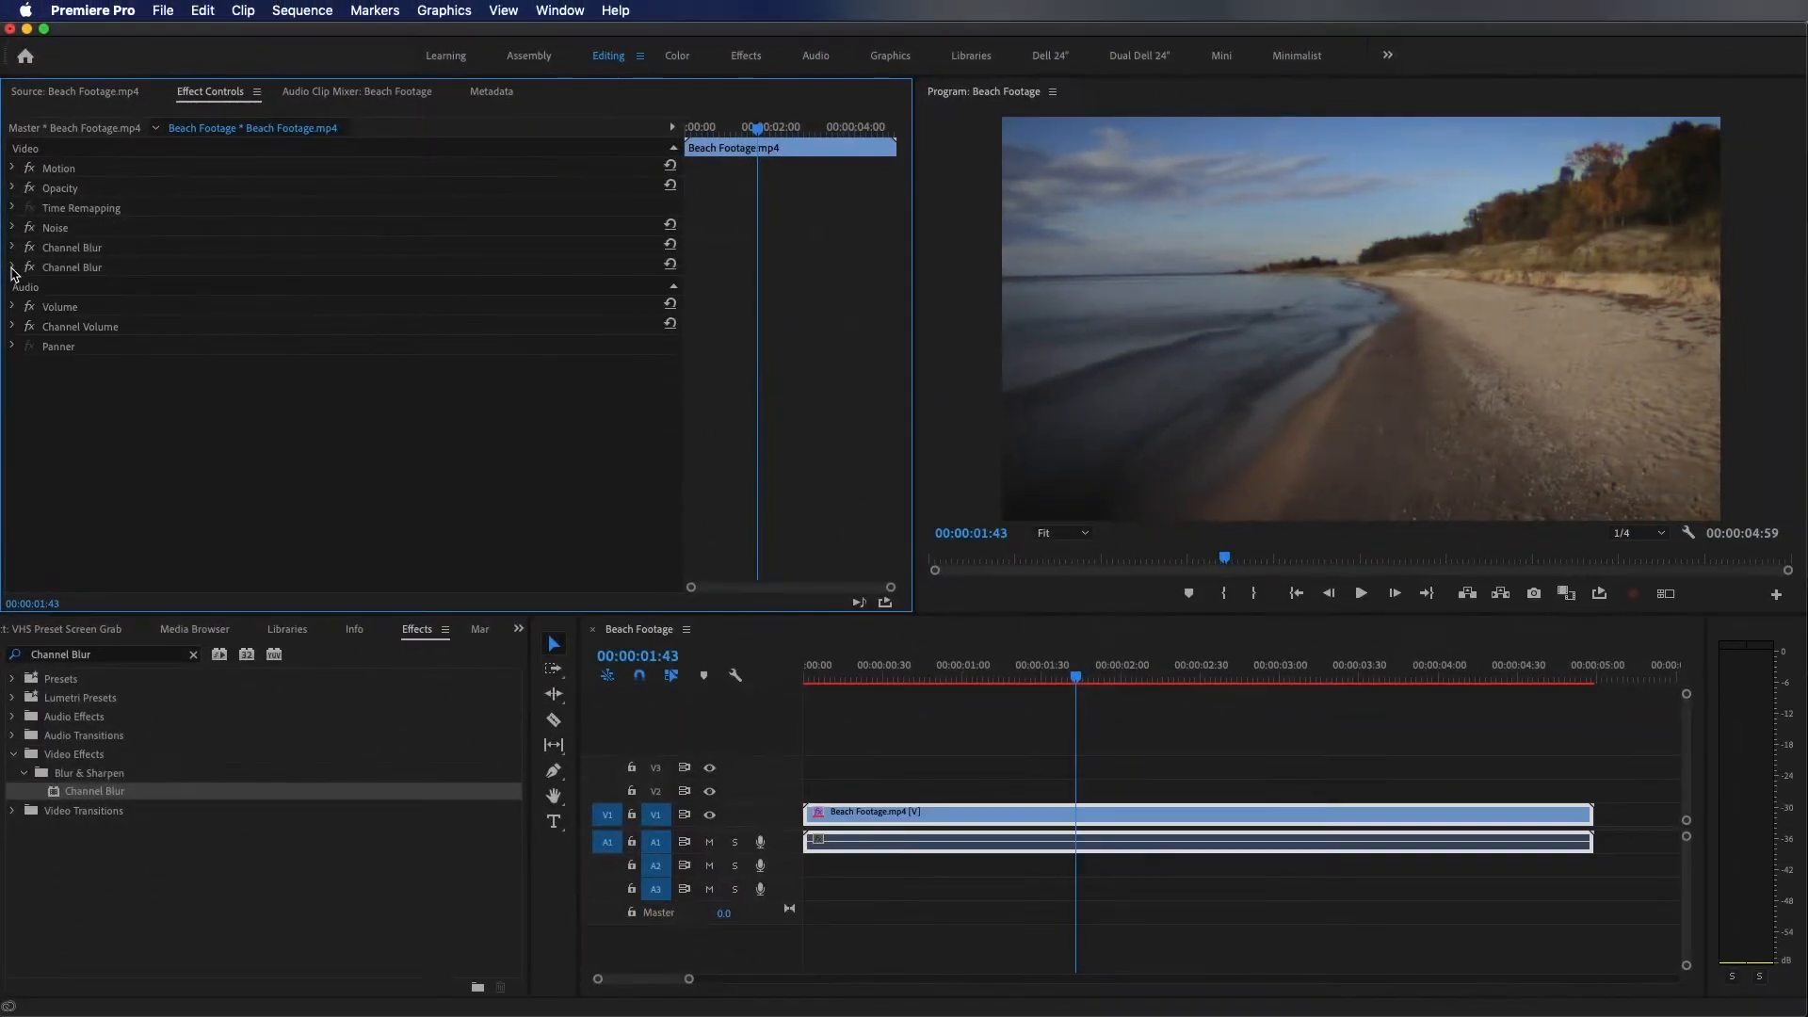
Find the Unsharp Mask effect and apply it to the Beach Footage.mp4 clip on V1.
{"action": "left_click", "coordinate": [193, 654]}
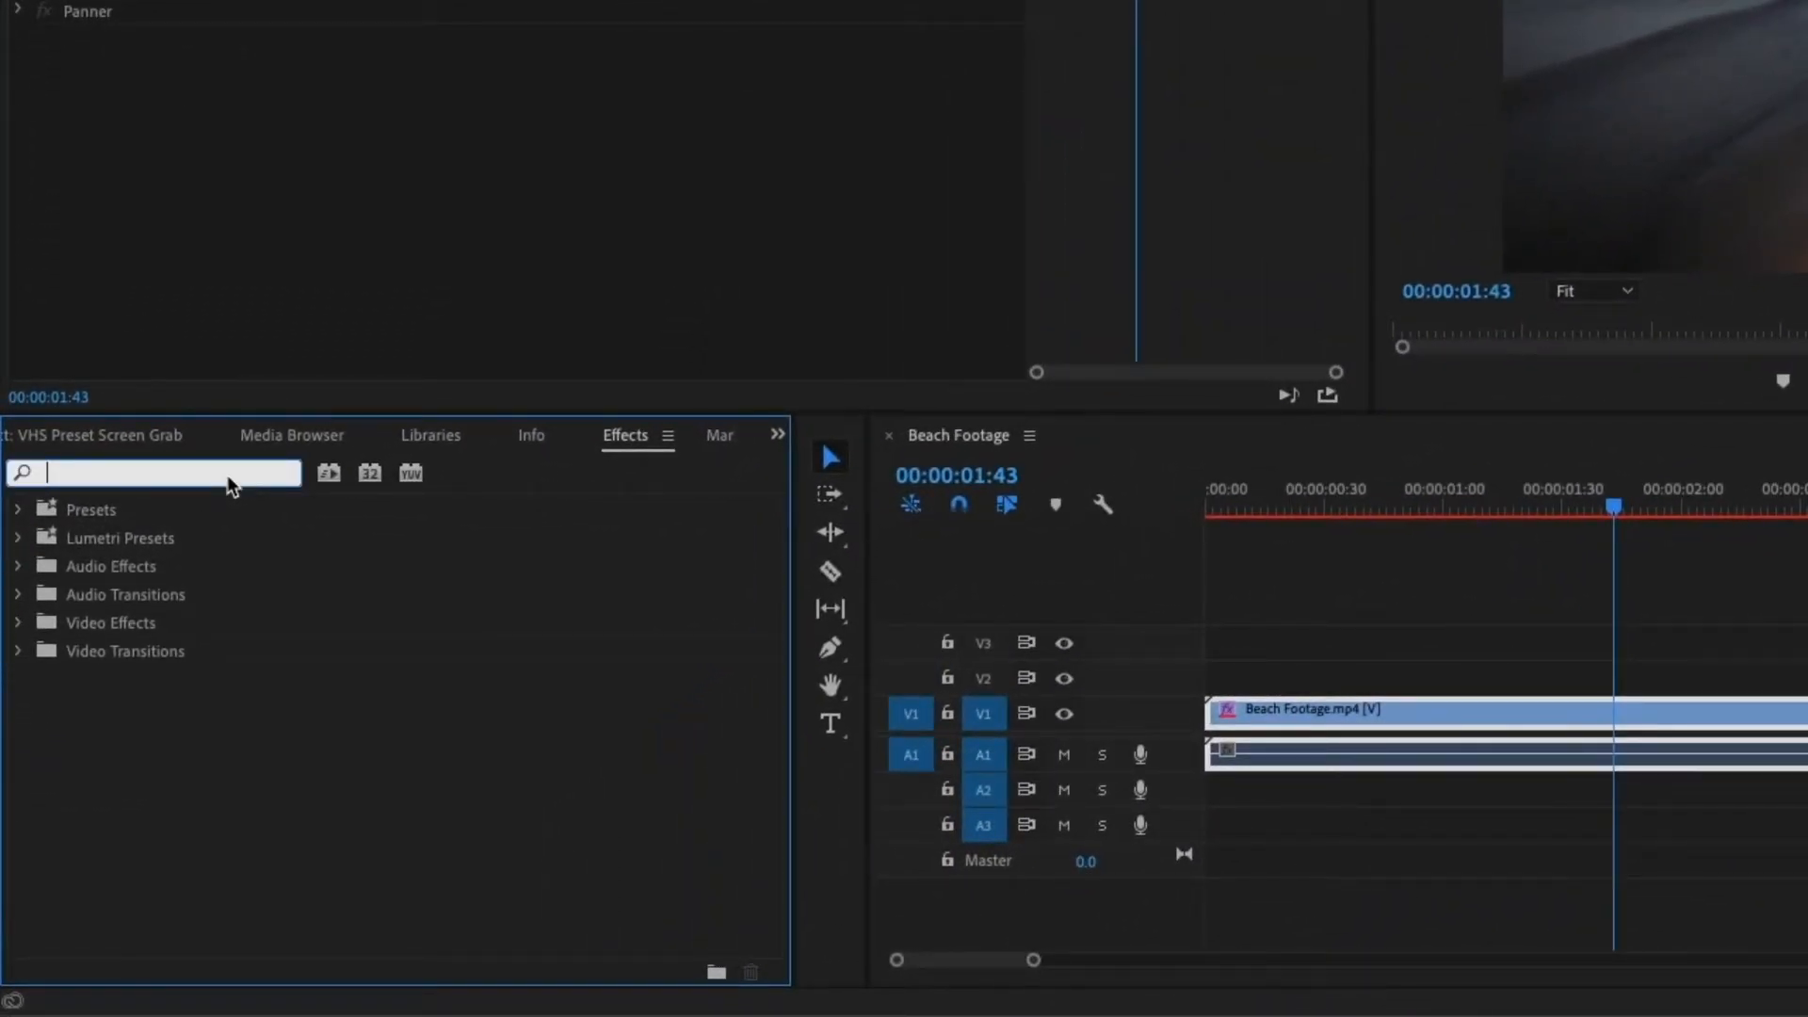
{"action": "type", "text": "Unsharp M"}
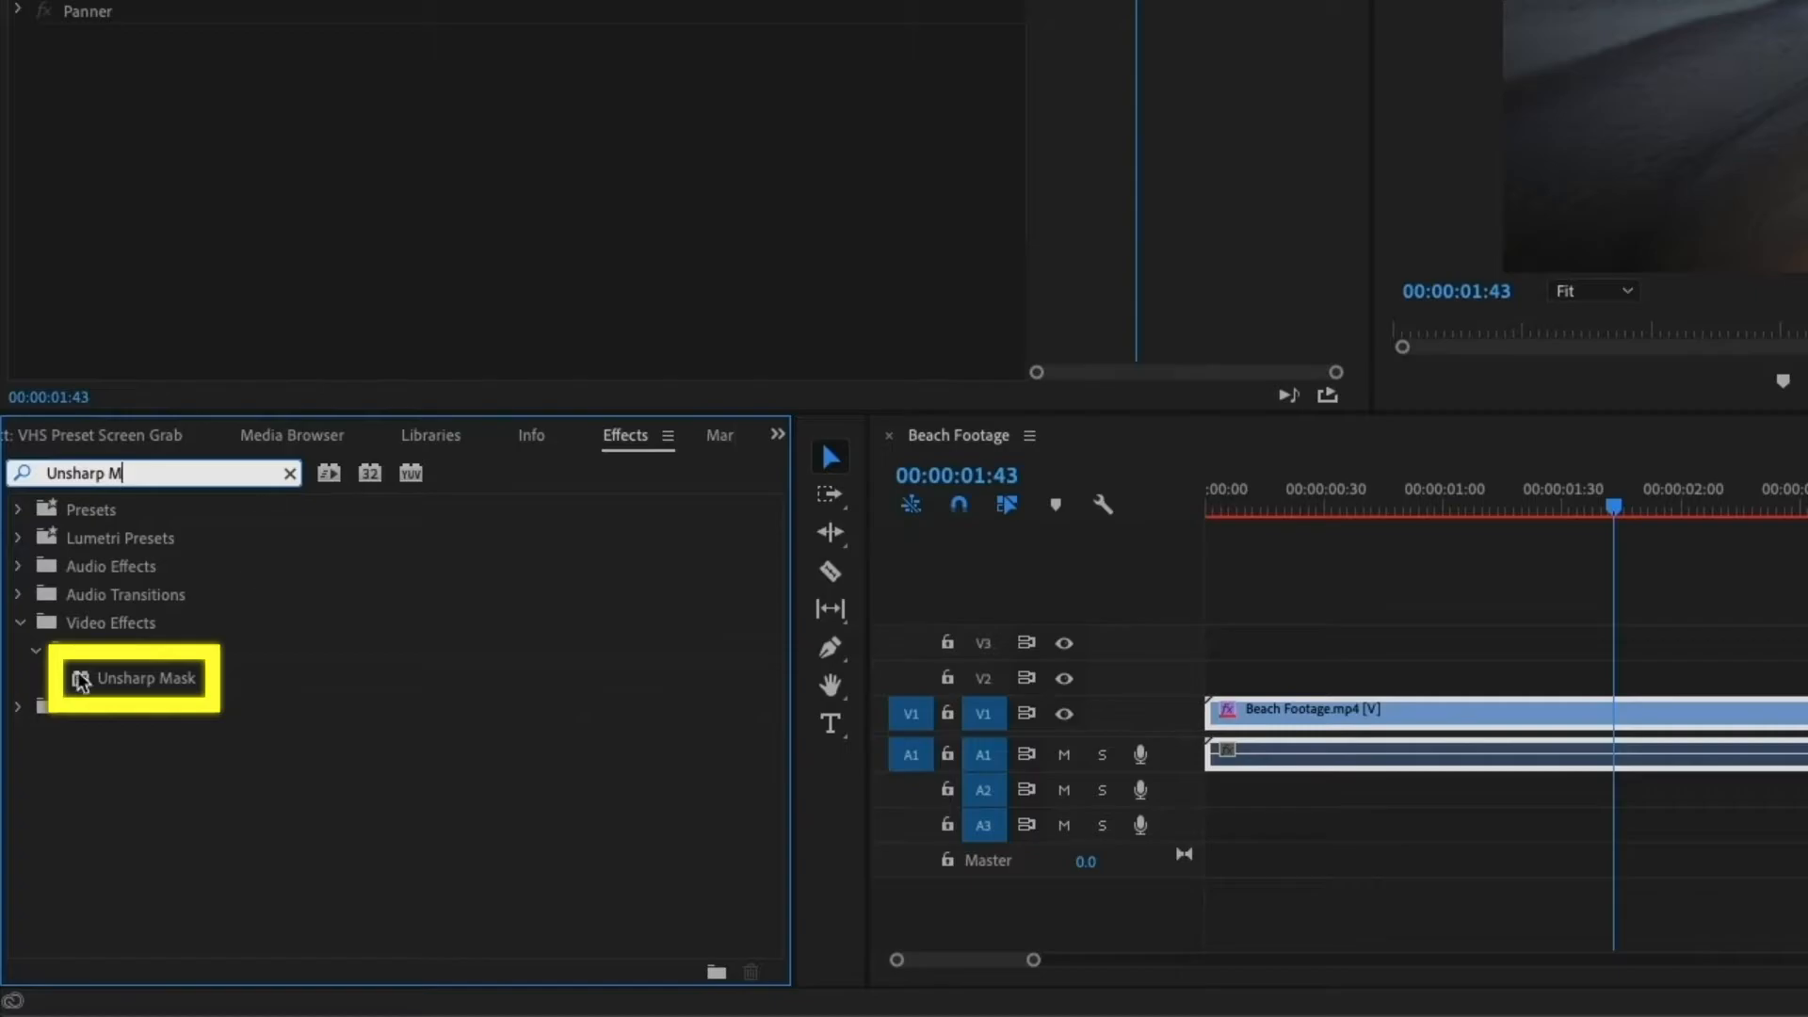
{"action": "left_click_drag", "start_coordinate": [83, 680], "coordinate": [1537, 718]}
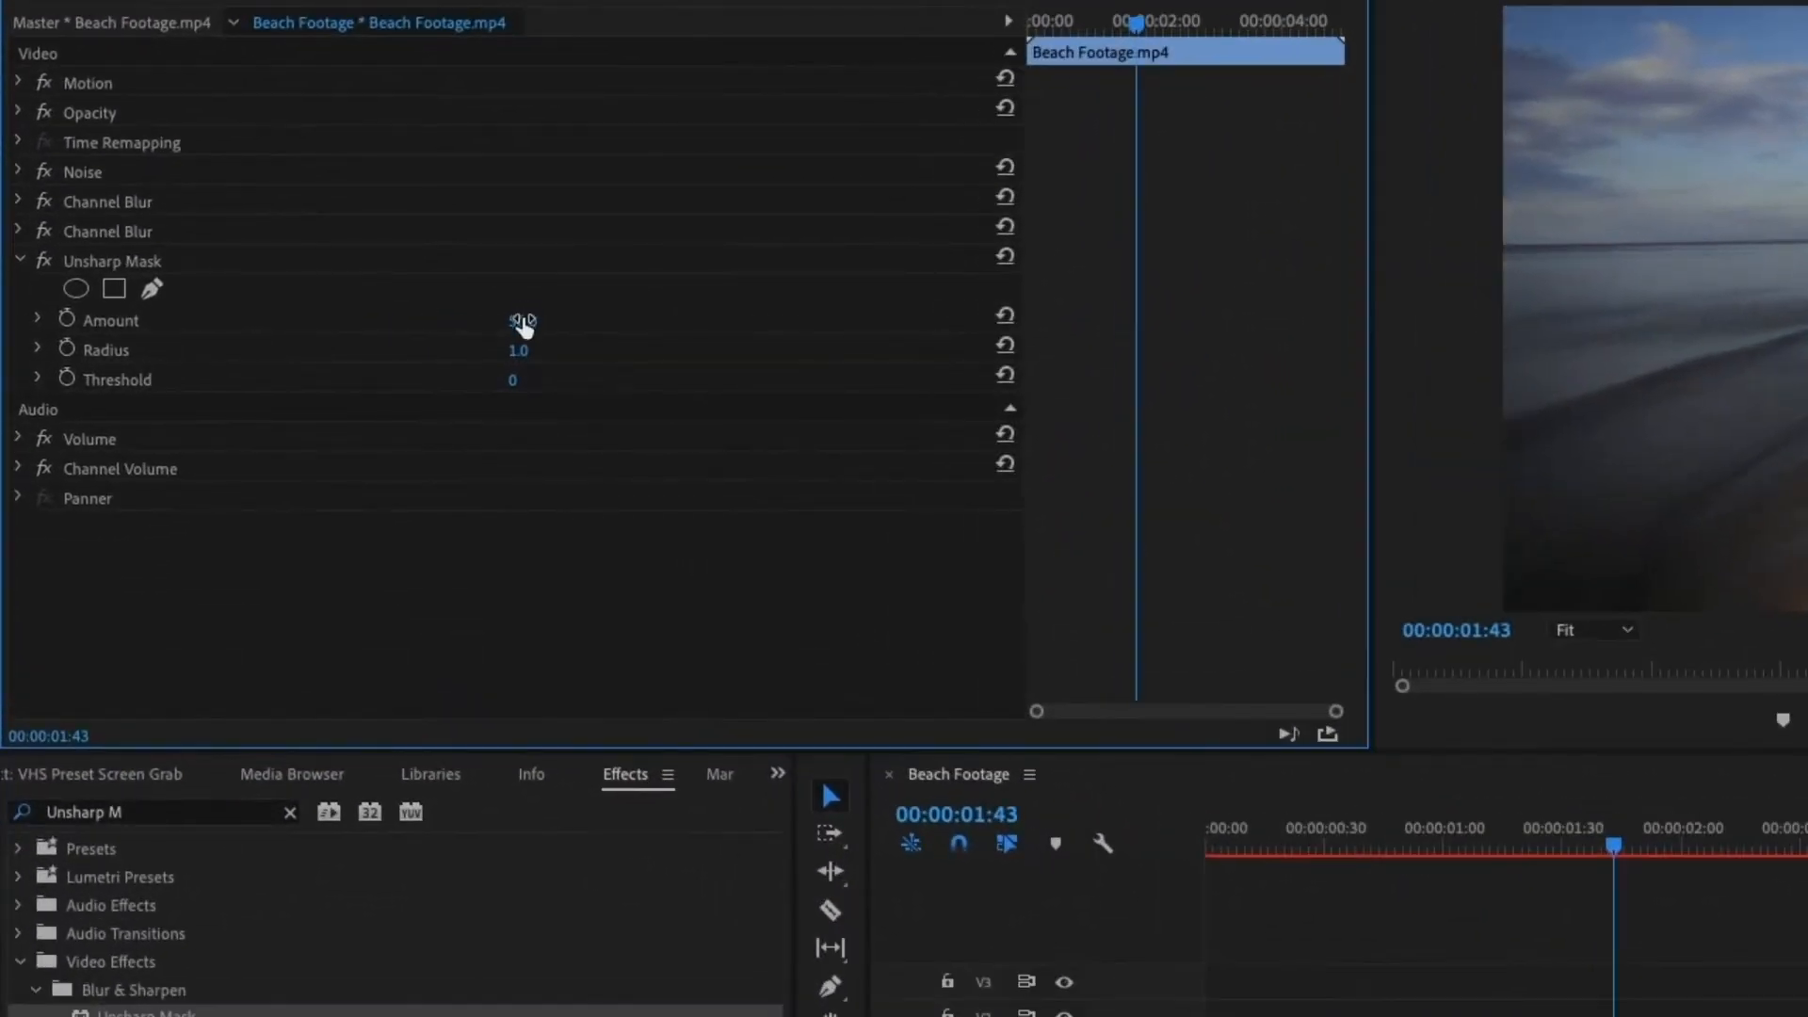
Set the Unsharp Mask's Amount to 100 and Radius to 10, and collapse its settings.
{"action": "left_click", "coordinate": [523, 321]}
{"action": "type", "text": "100"}
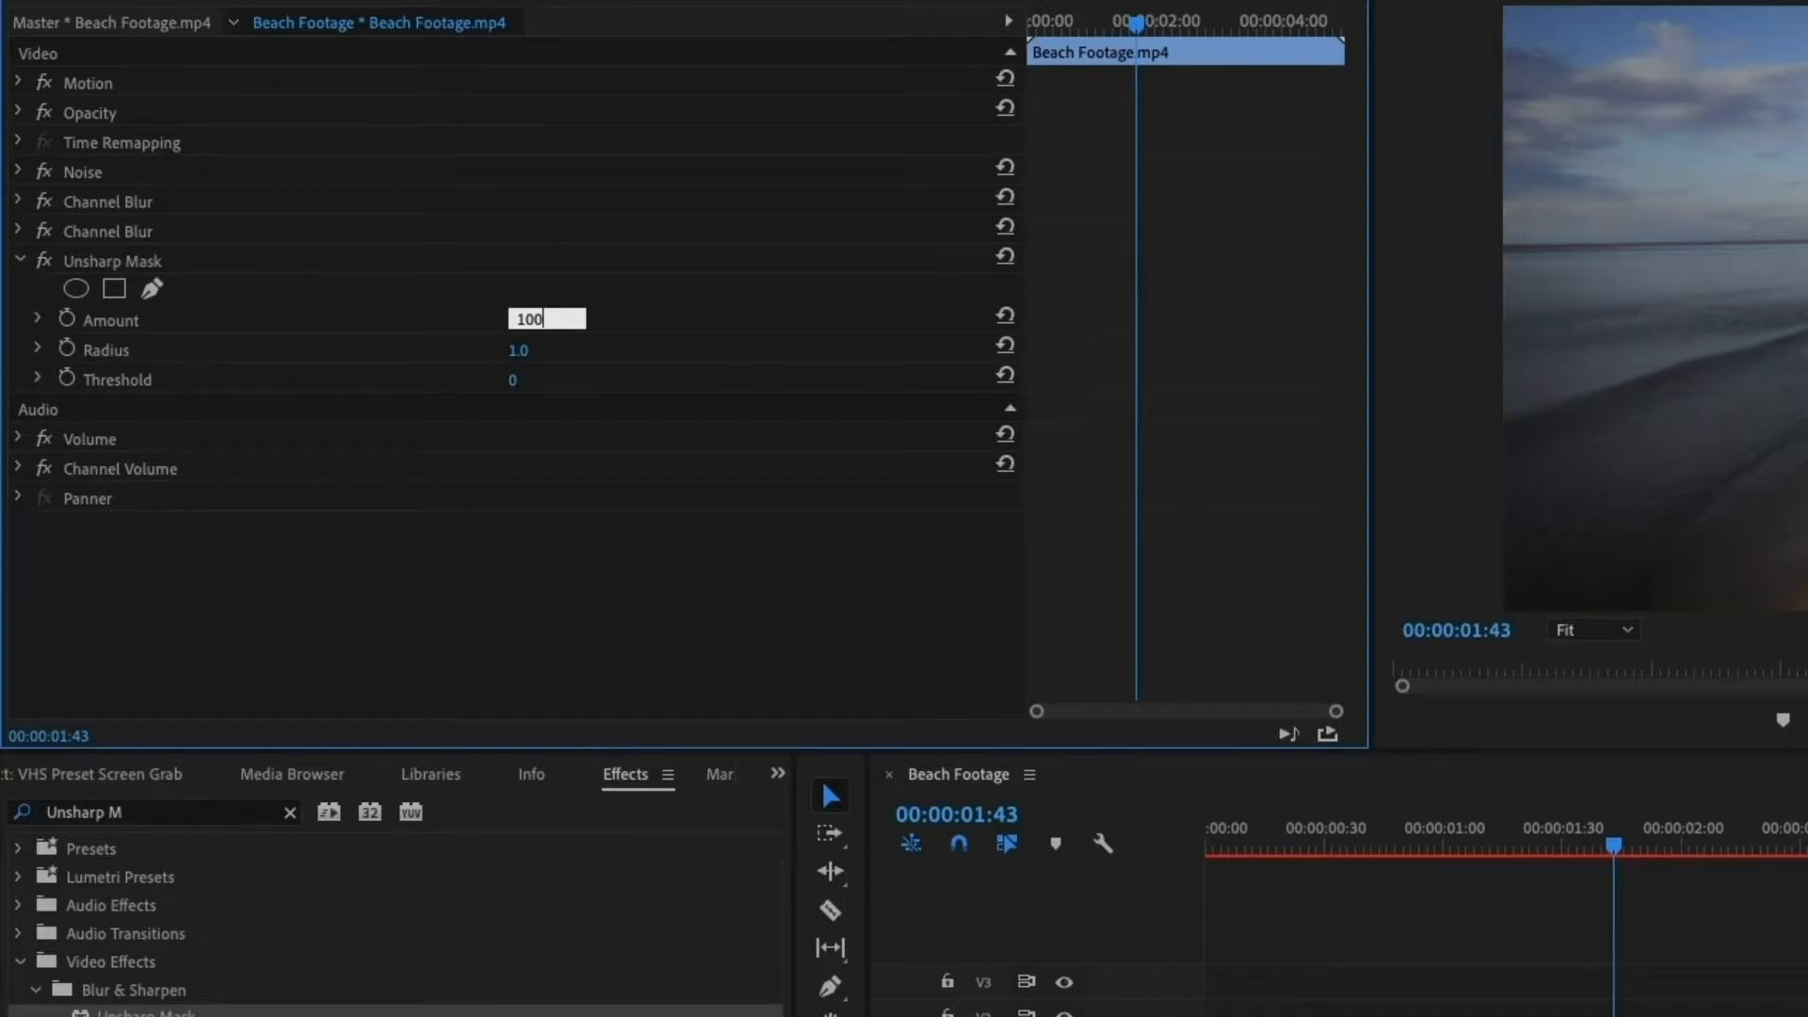
{"action": "key", "text": "Tab"}
{"action": "type", "text": "40"}
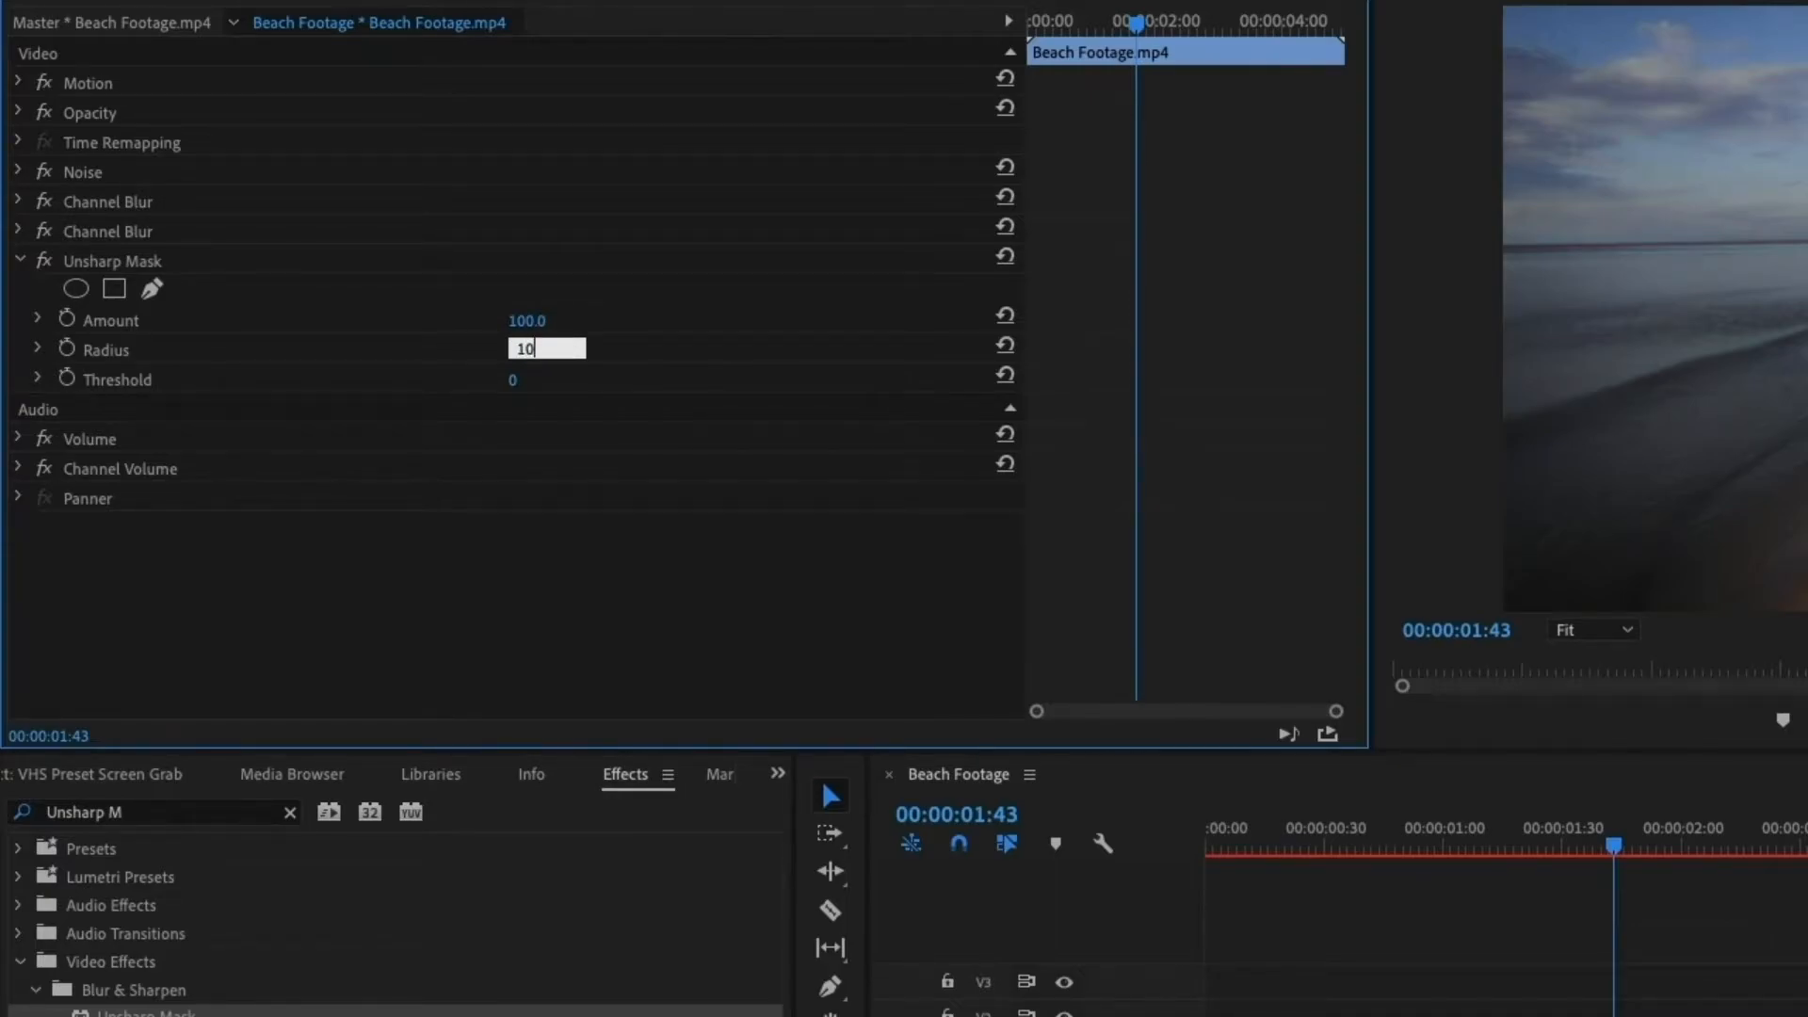
{"action": "left_click", "coordinate": [20, 262]}
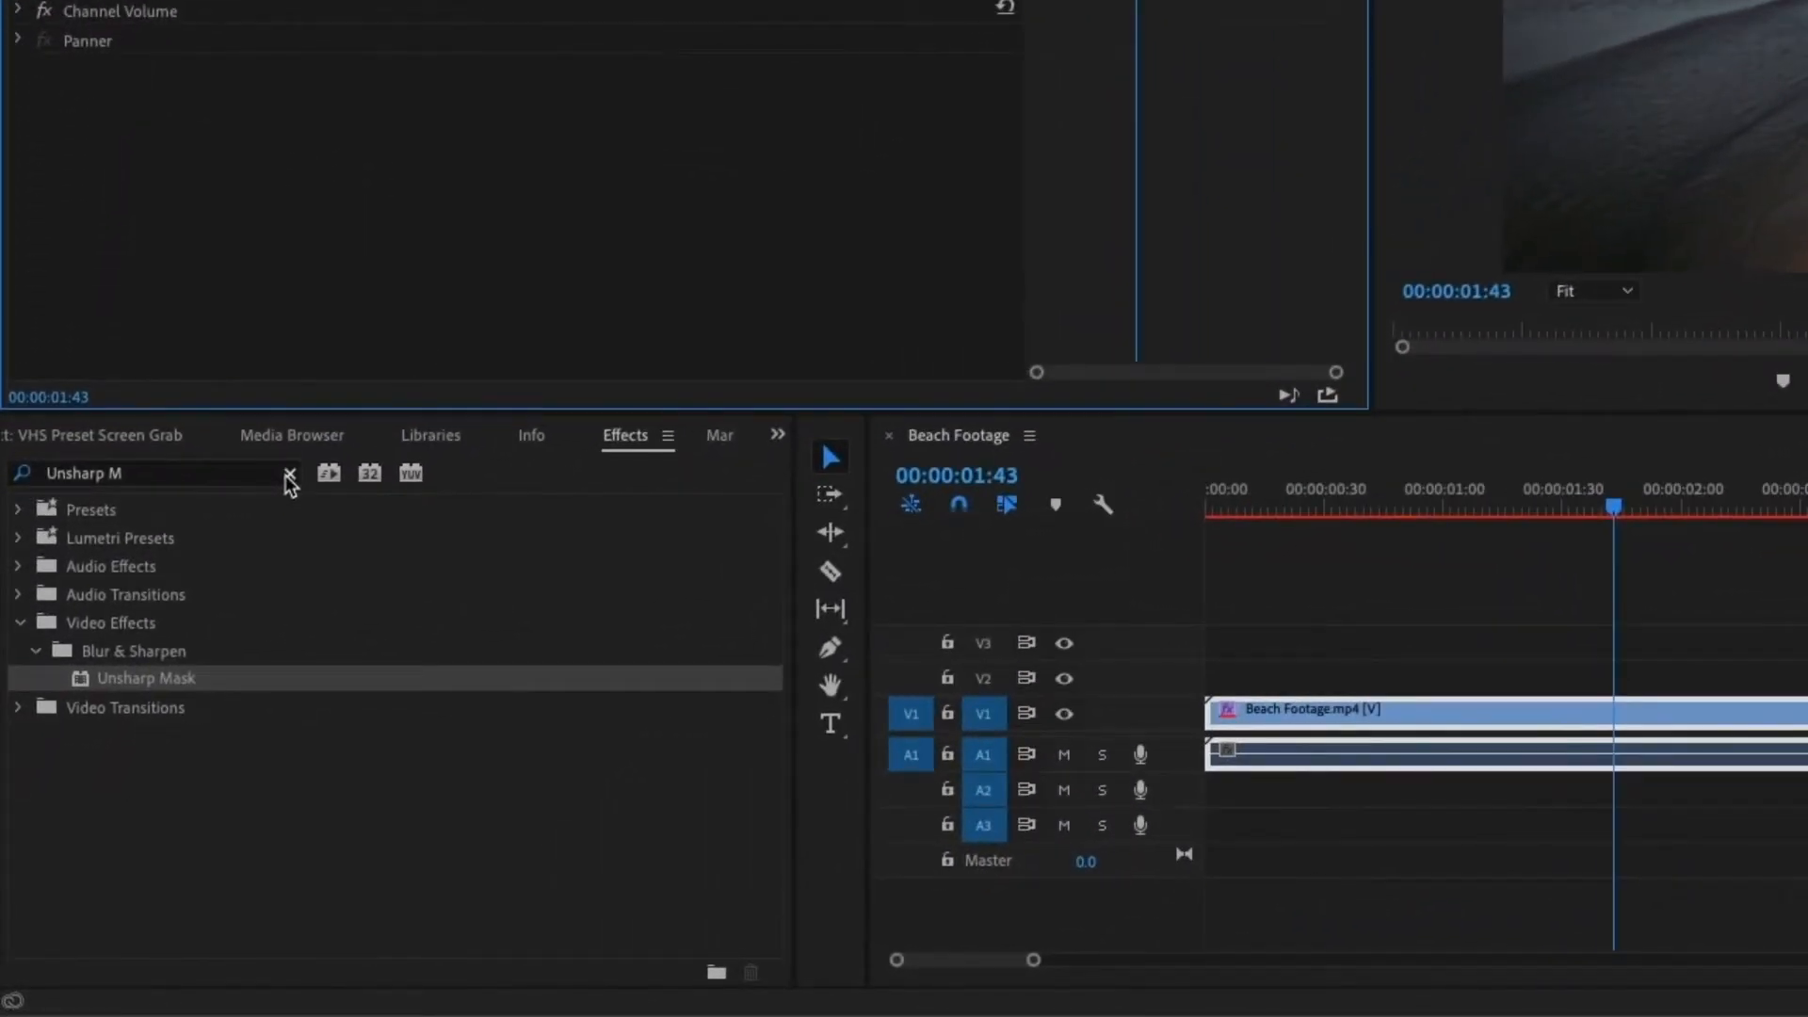
Find the Wave Warp effect and apply it to the Beach Footage.mp4 clip on V1.
{"action": "left_click", "coordinate": [192, 655]}
{"action": "left_click", "coordinate": [147, 659]}
{"action": "type", "text": "Wave Warp"}
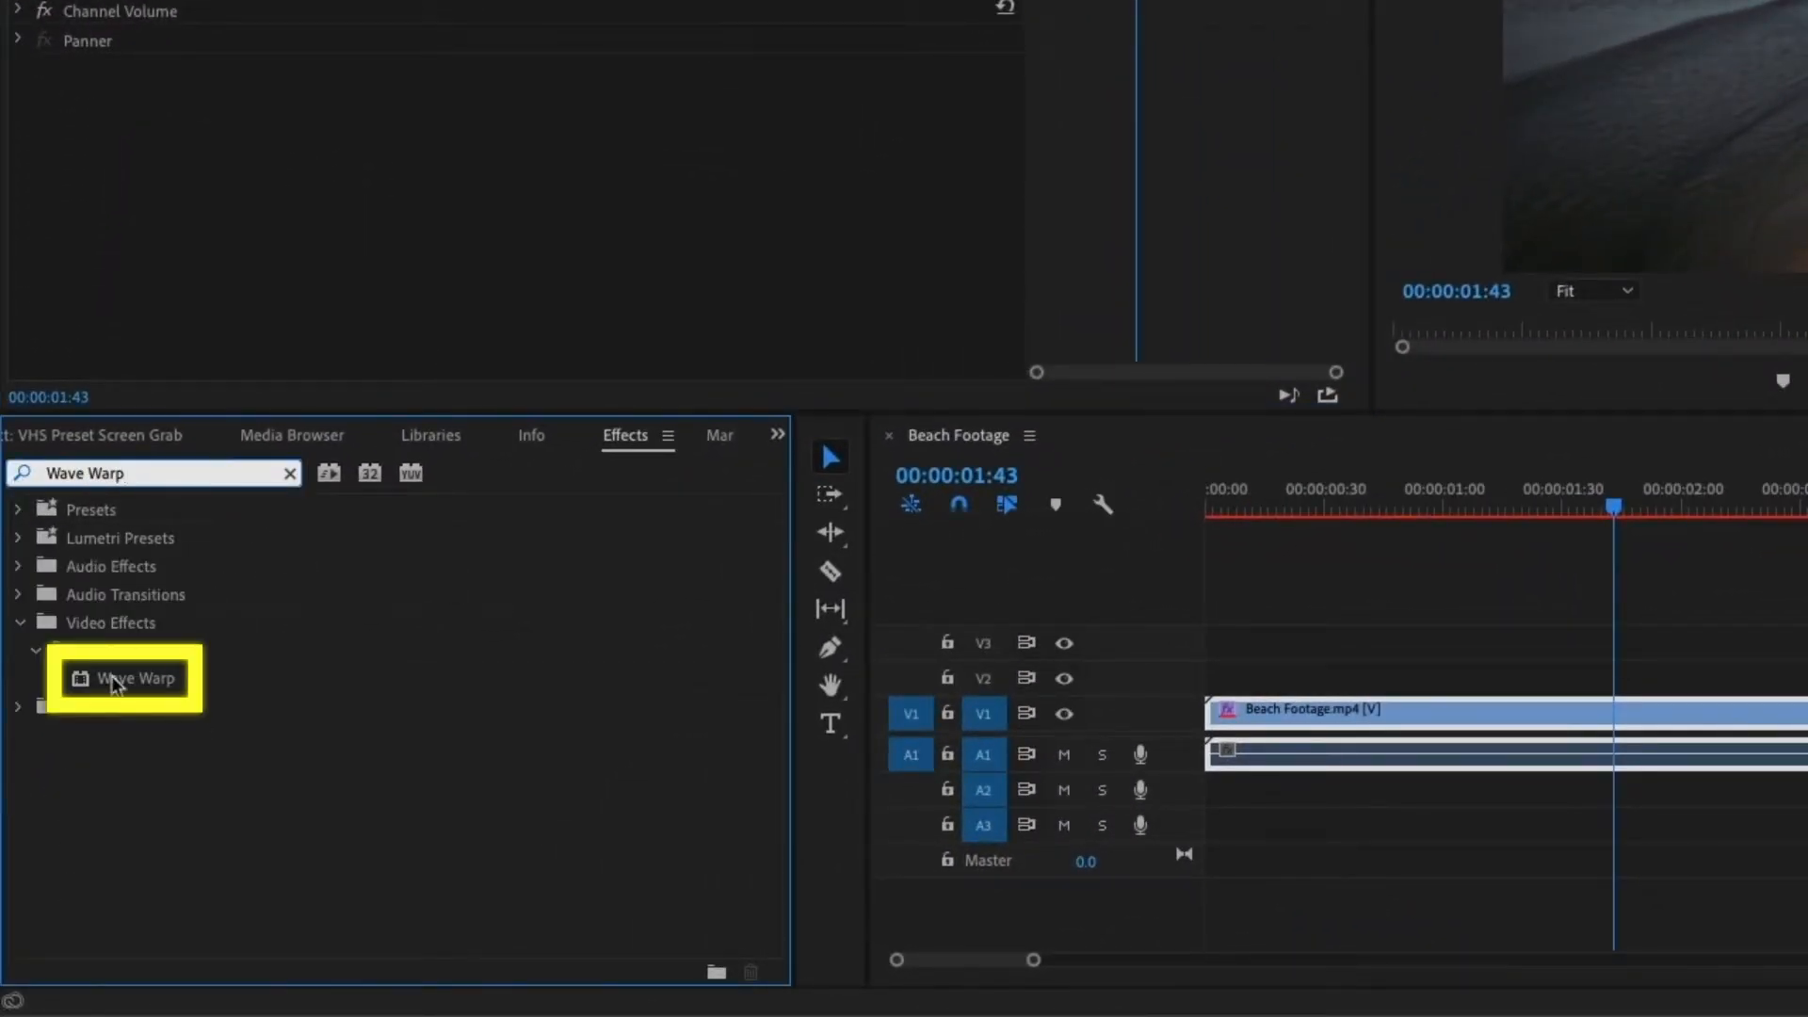
{"action": "left_click_drag", "start_coordinate": [112, 685], "coordinate": [1496, 711]}
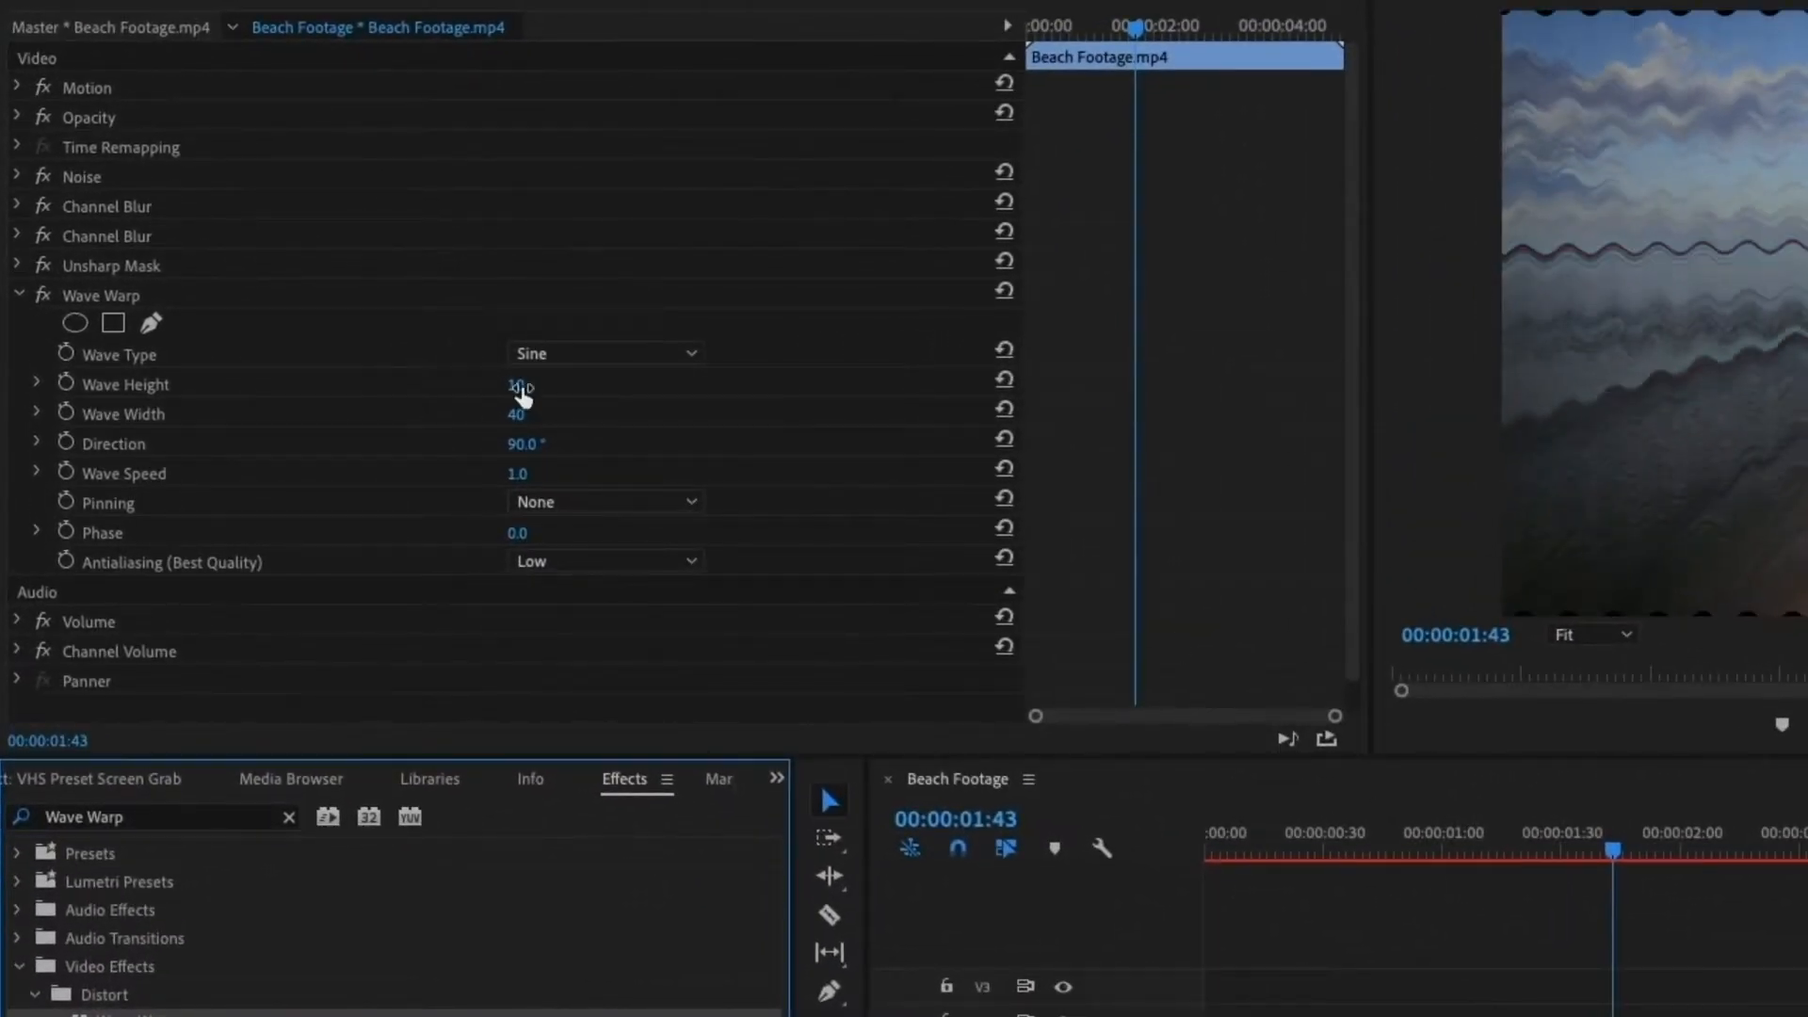
Set the Wave Warp's Wave Type to Square, Wave Height to 5 and Wave Width to 800.
{"action": "left_click", "coordinate": [619, 354]}
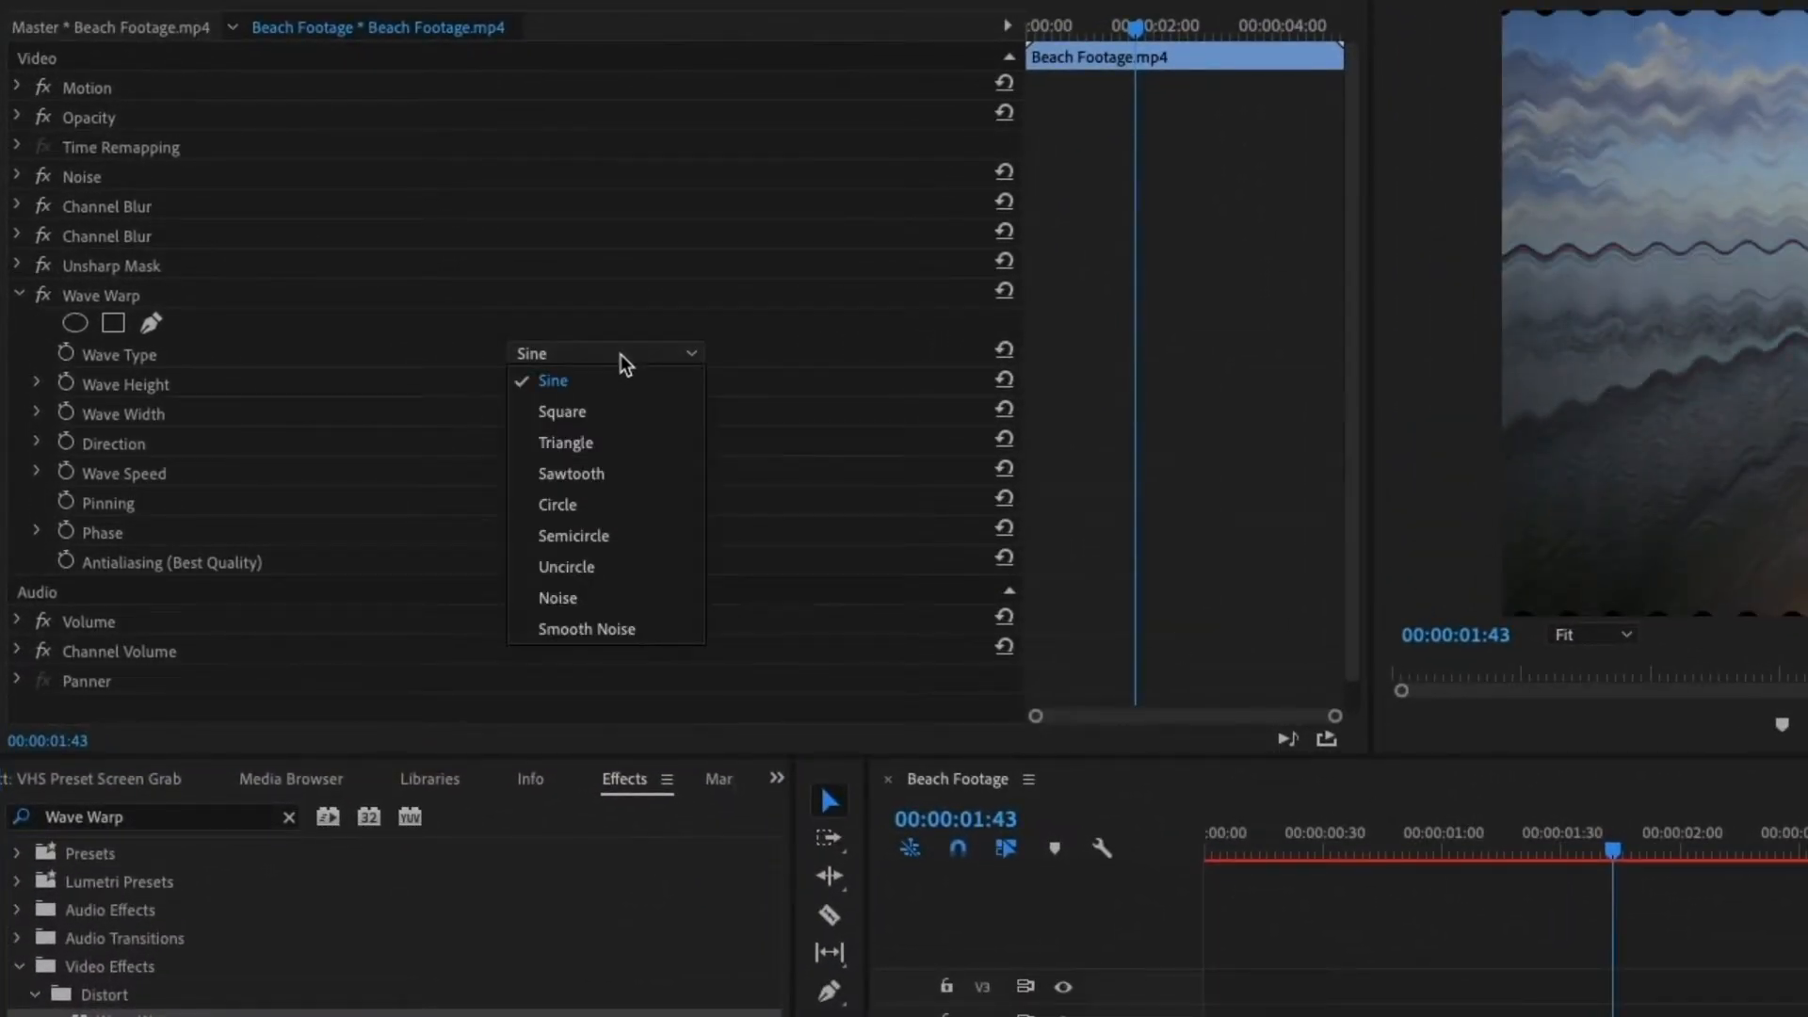
{"action": "left_click", "coordinate": [614, 405]}
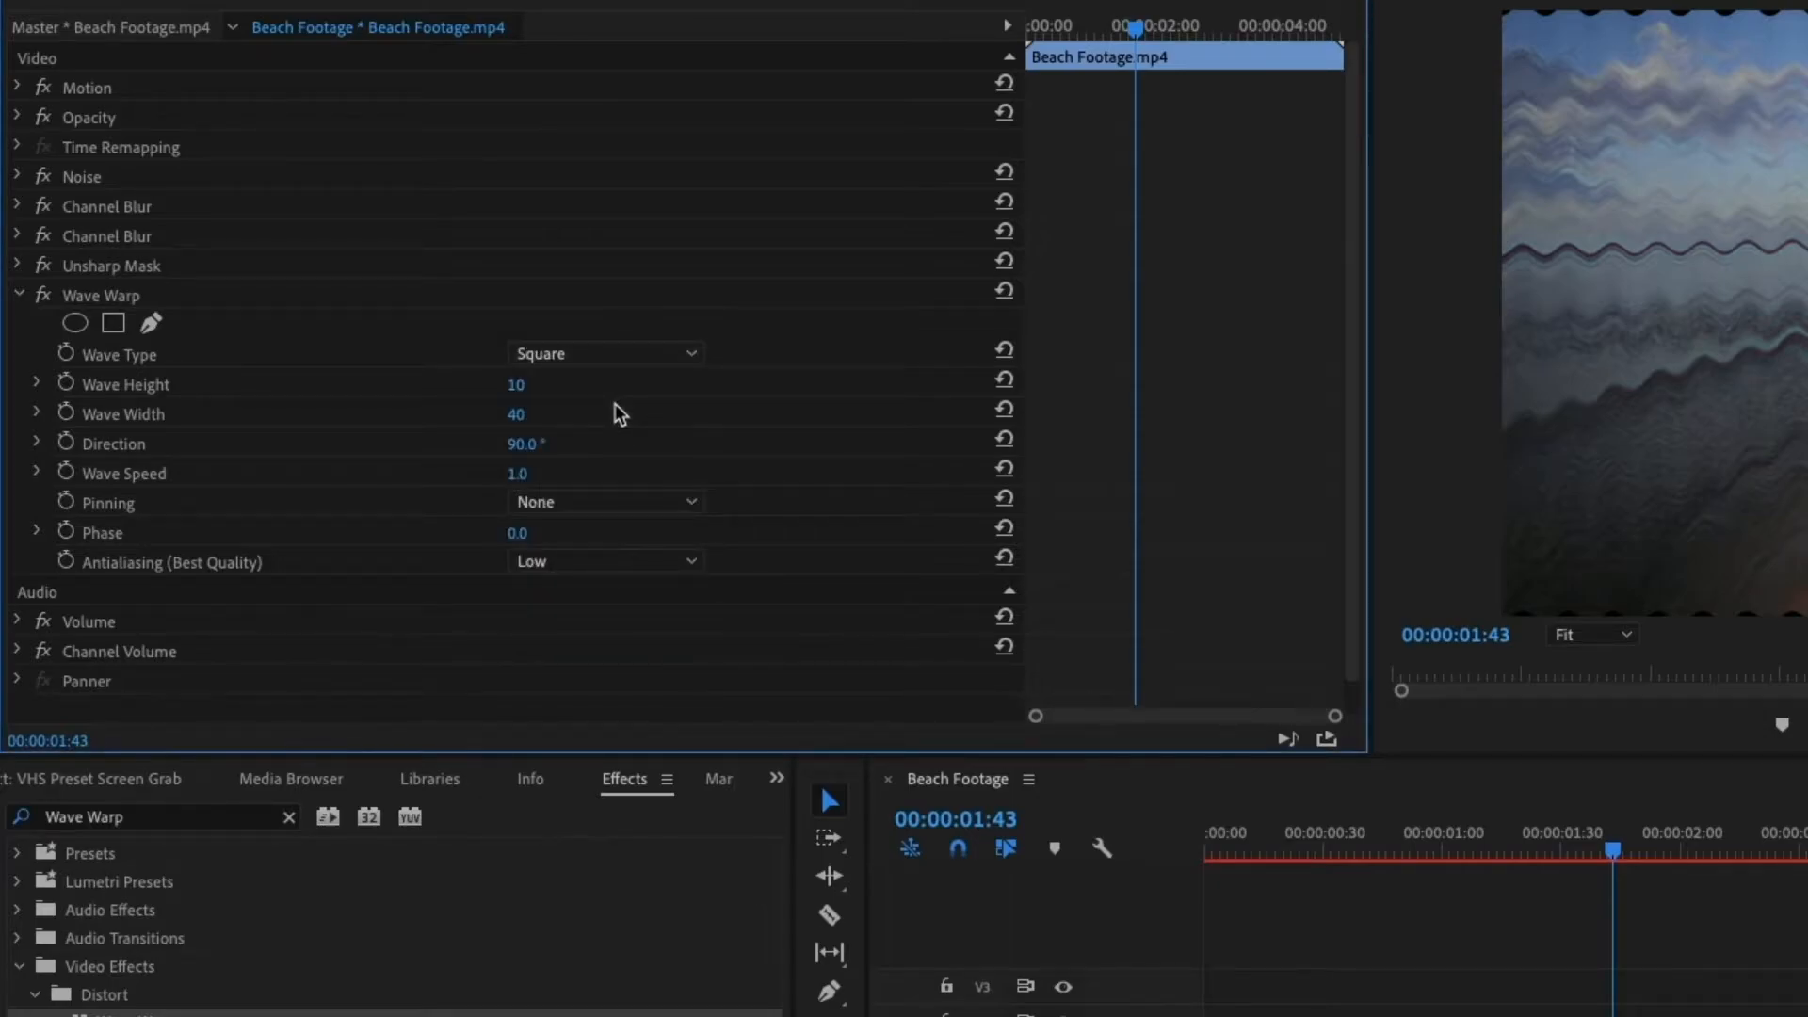
{"action": "left_click", "coordinate": [516, 384]}
{"action": "type", "text": "5"}
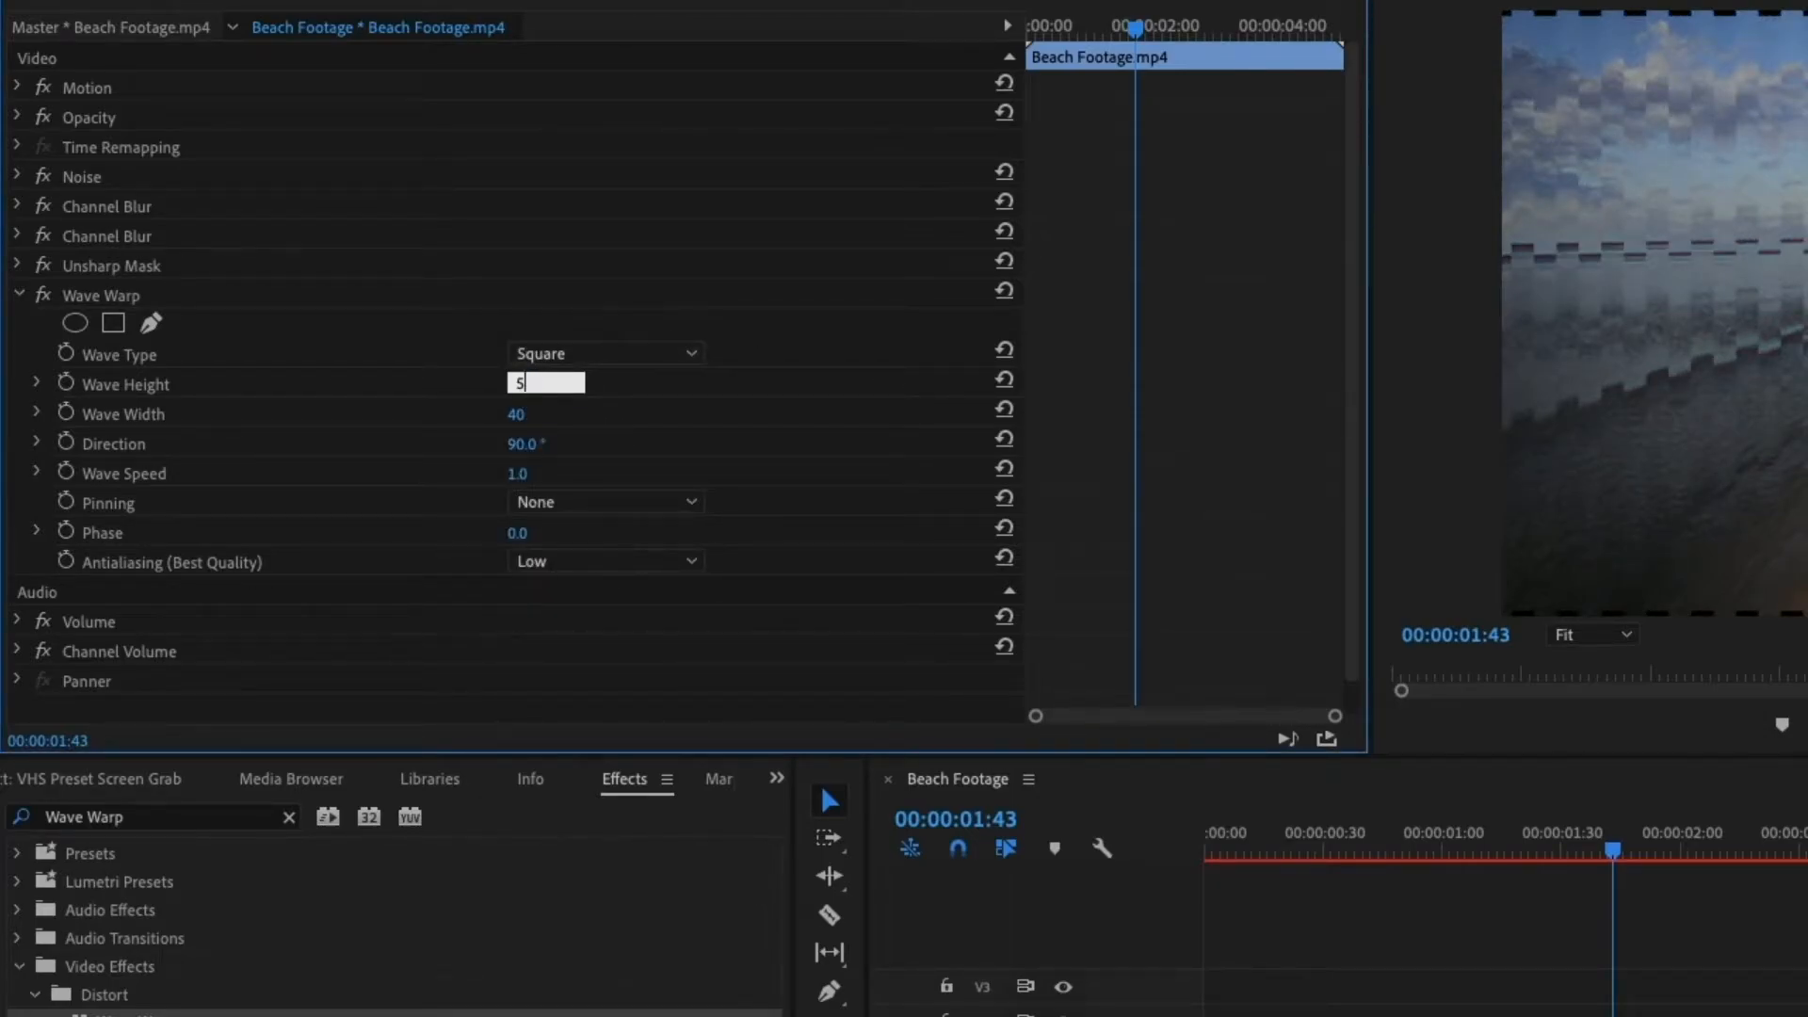
{"action": "key", "text": "Return"}
{"action": "left_click", "coordinate": [516, 414]}
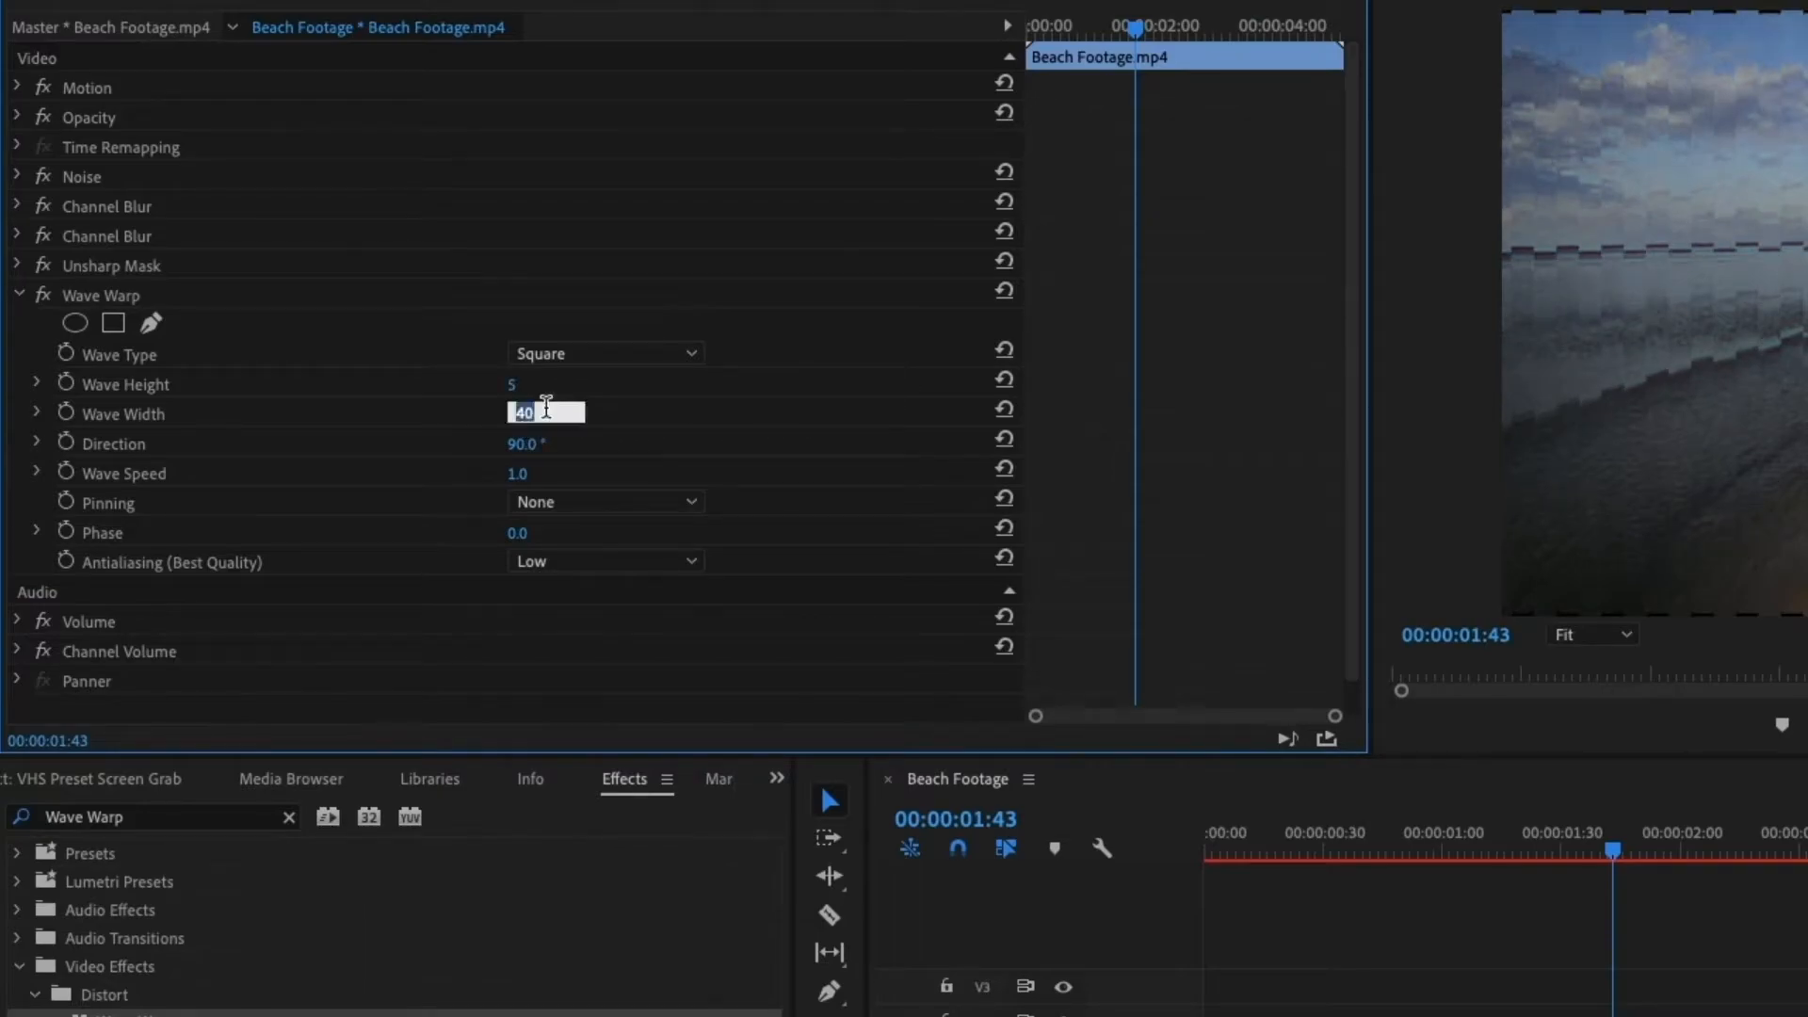
{"action": "type", "text": "800"}
{"action": "key", "text": "Return"}
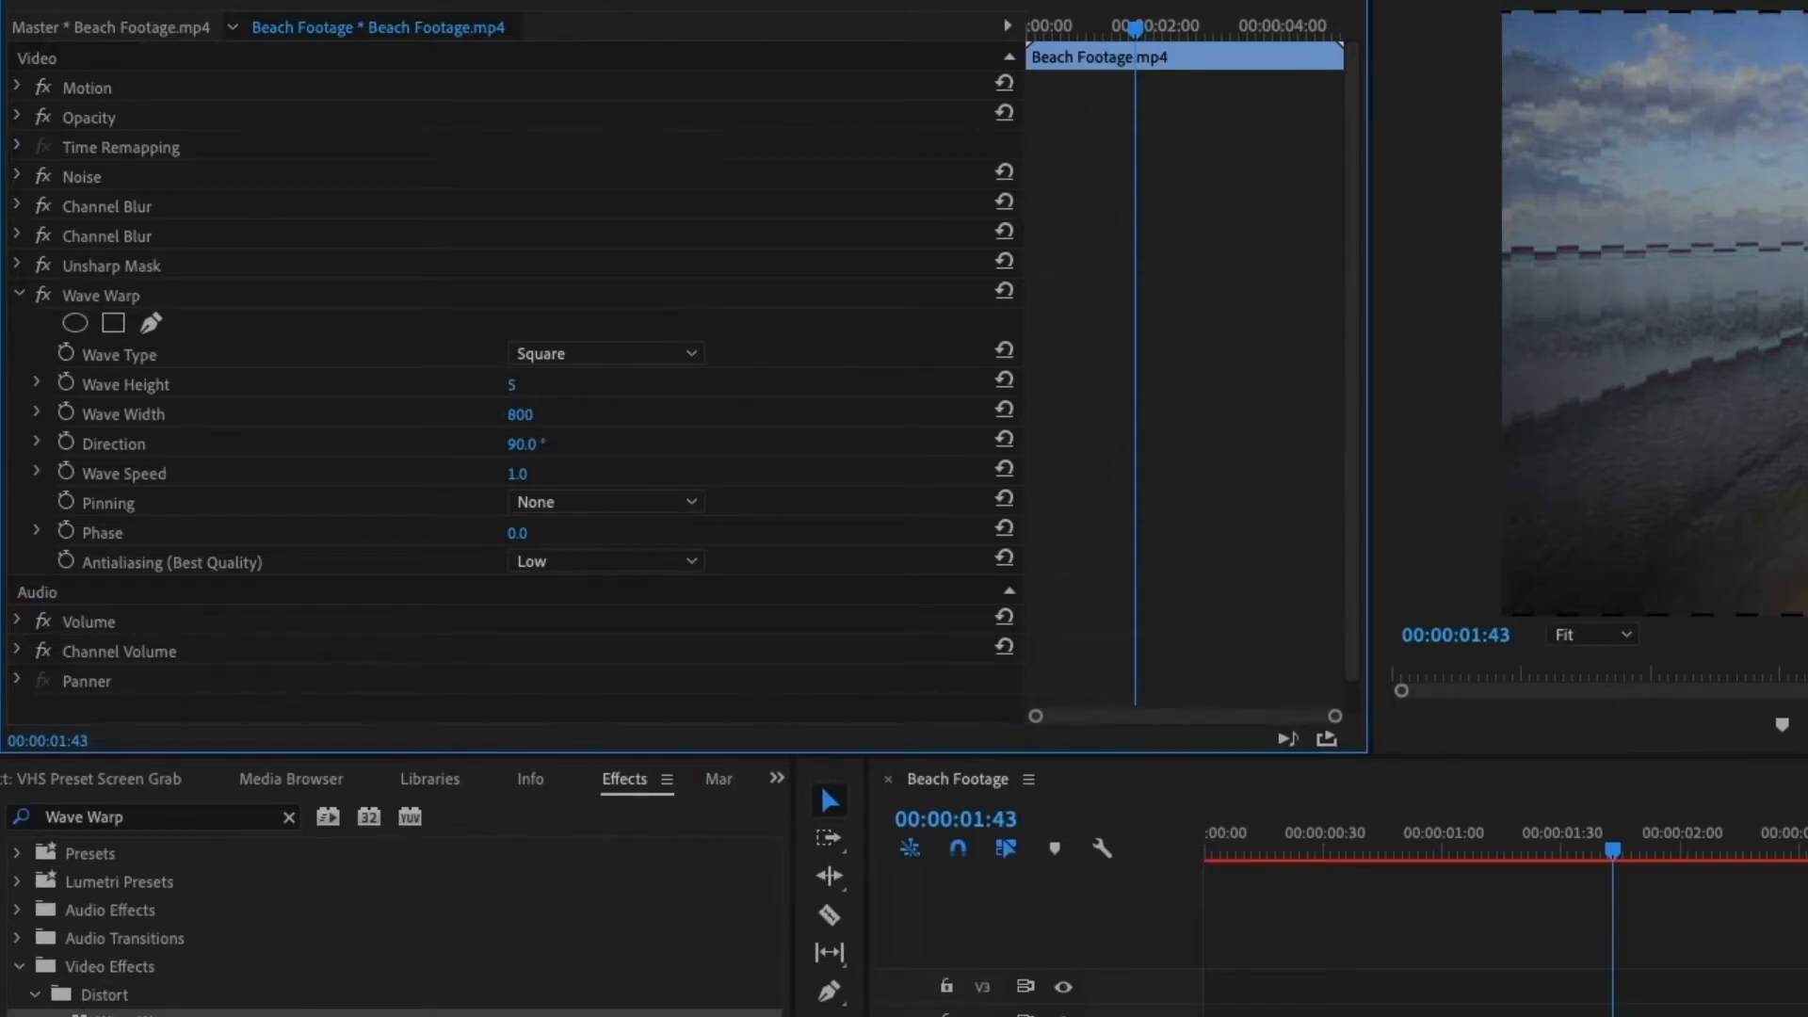
Set the Wave Warp's Direction to 0°, Wave Speed to -0.1 and Phase to 345°, and collapse its settings.
{"action": "left_click", "coordinate": [523, 444]}
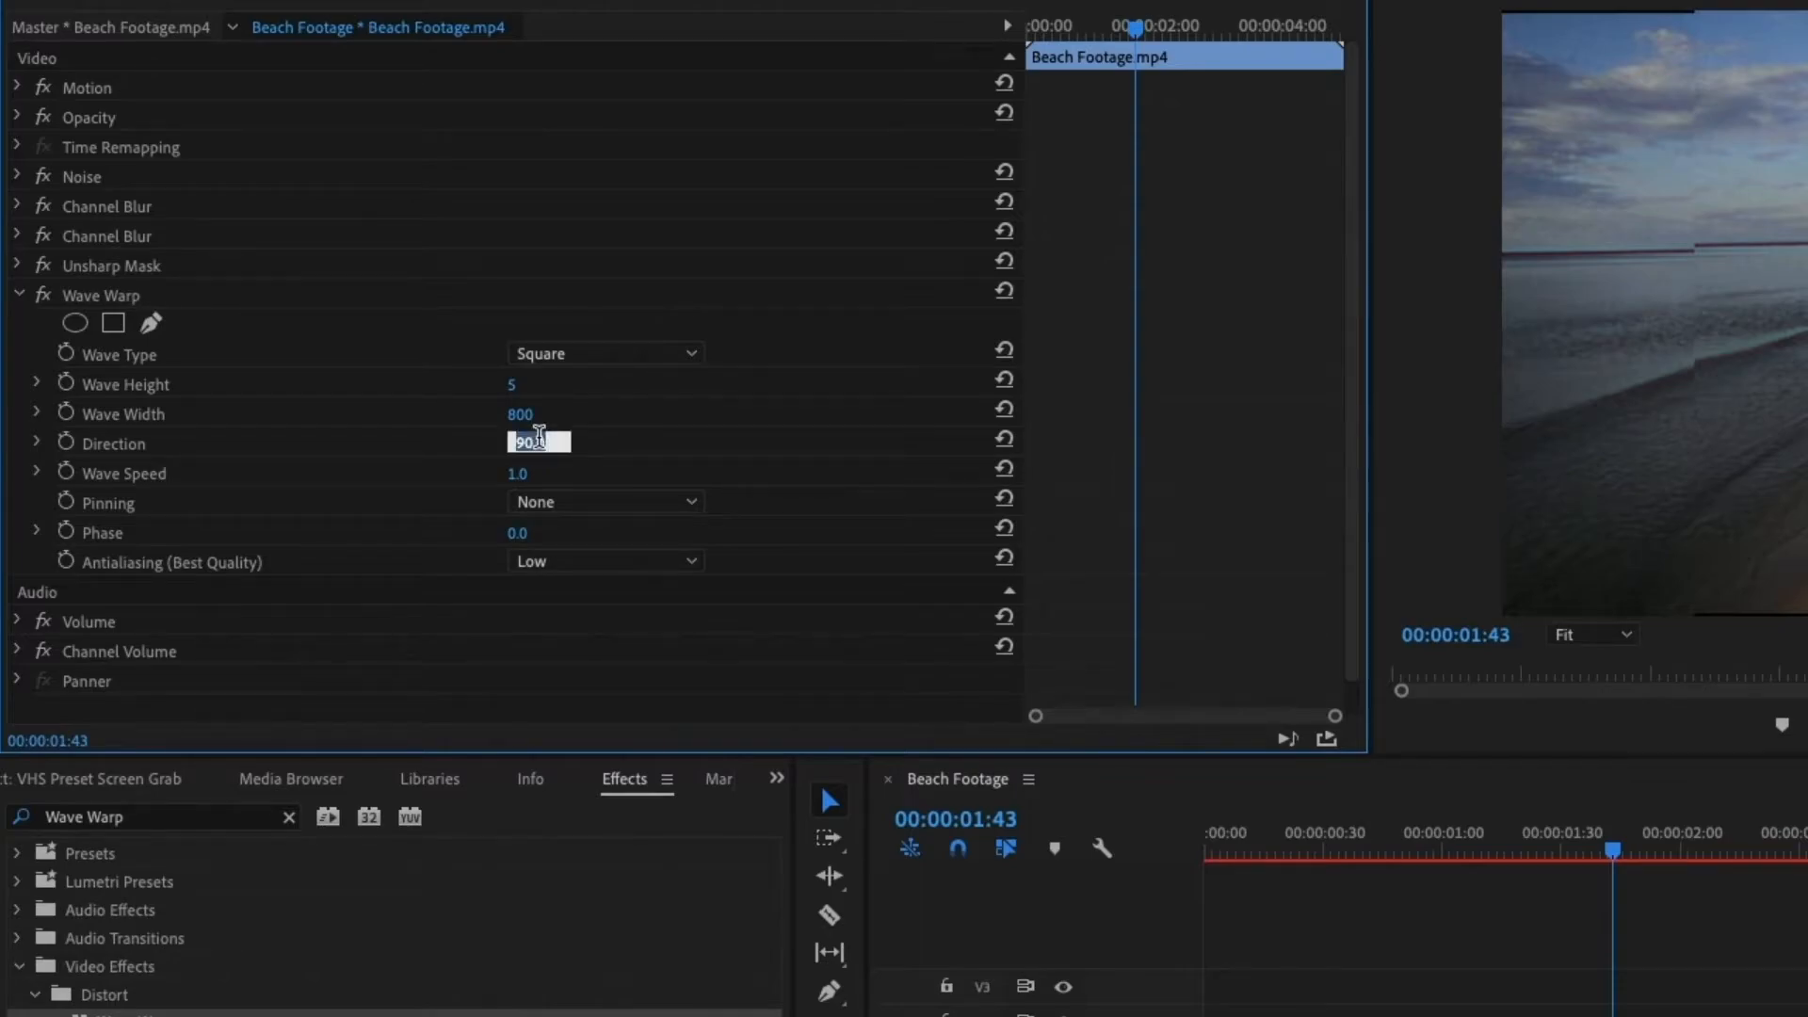
{"action": "type", "text": "0"}
{"action": "key", "text": "Return"}
{"action": "left_click", "coordinate": [546, 469]}
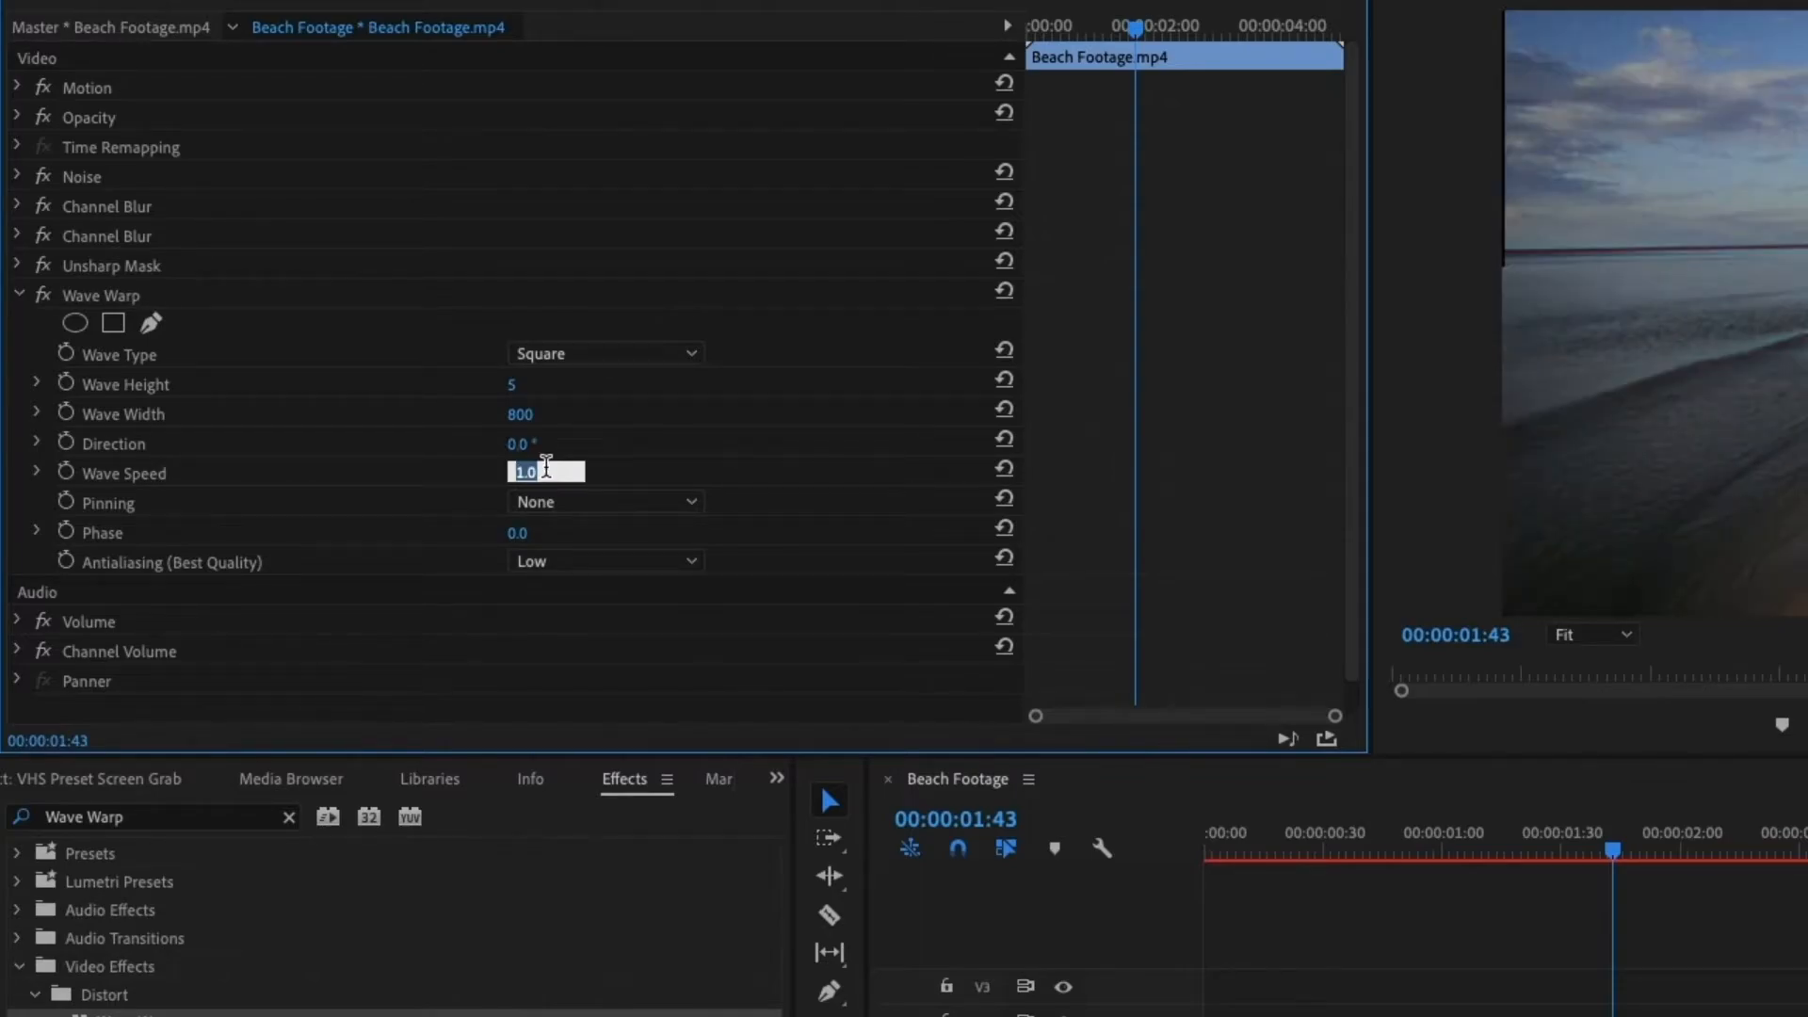
{"action": "type", "text": "-.1"}
{"action": "key", "text": "Return"}
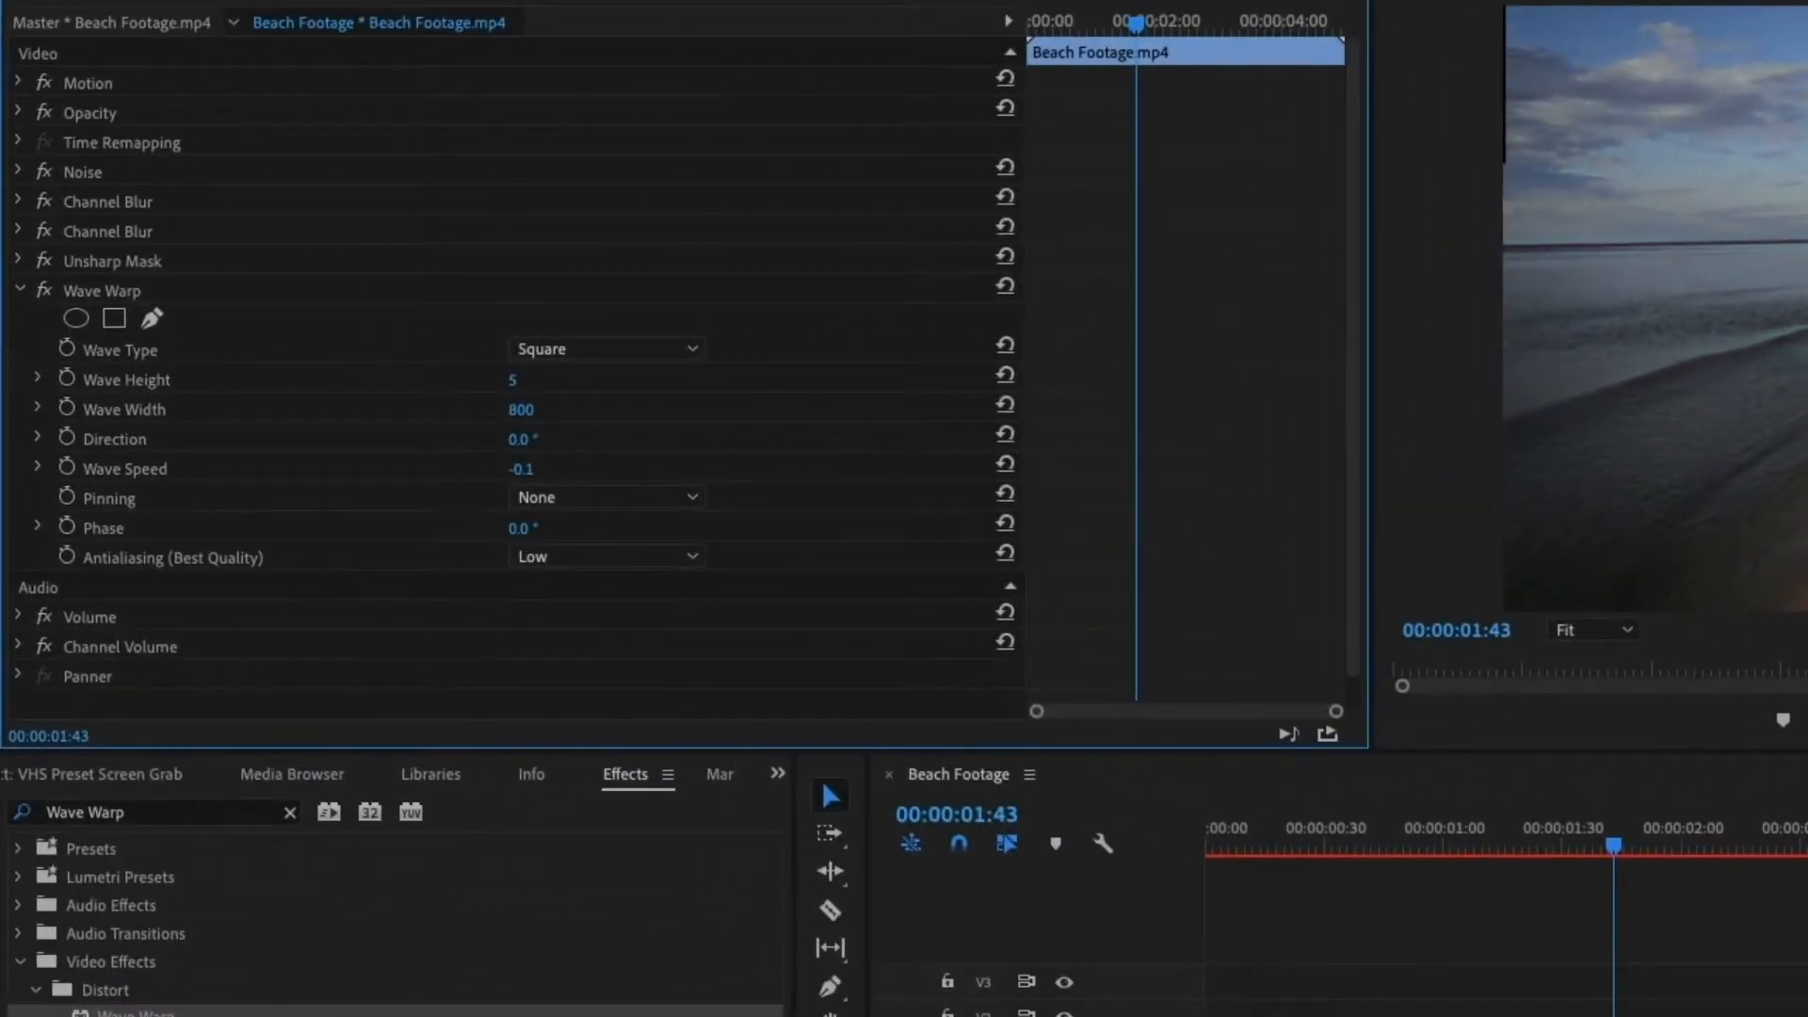
{"action": "left_click", "coordinate": [533, 523]}
{"action": "type", "text": "345"}
{"action": "key", "text": "Return"}
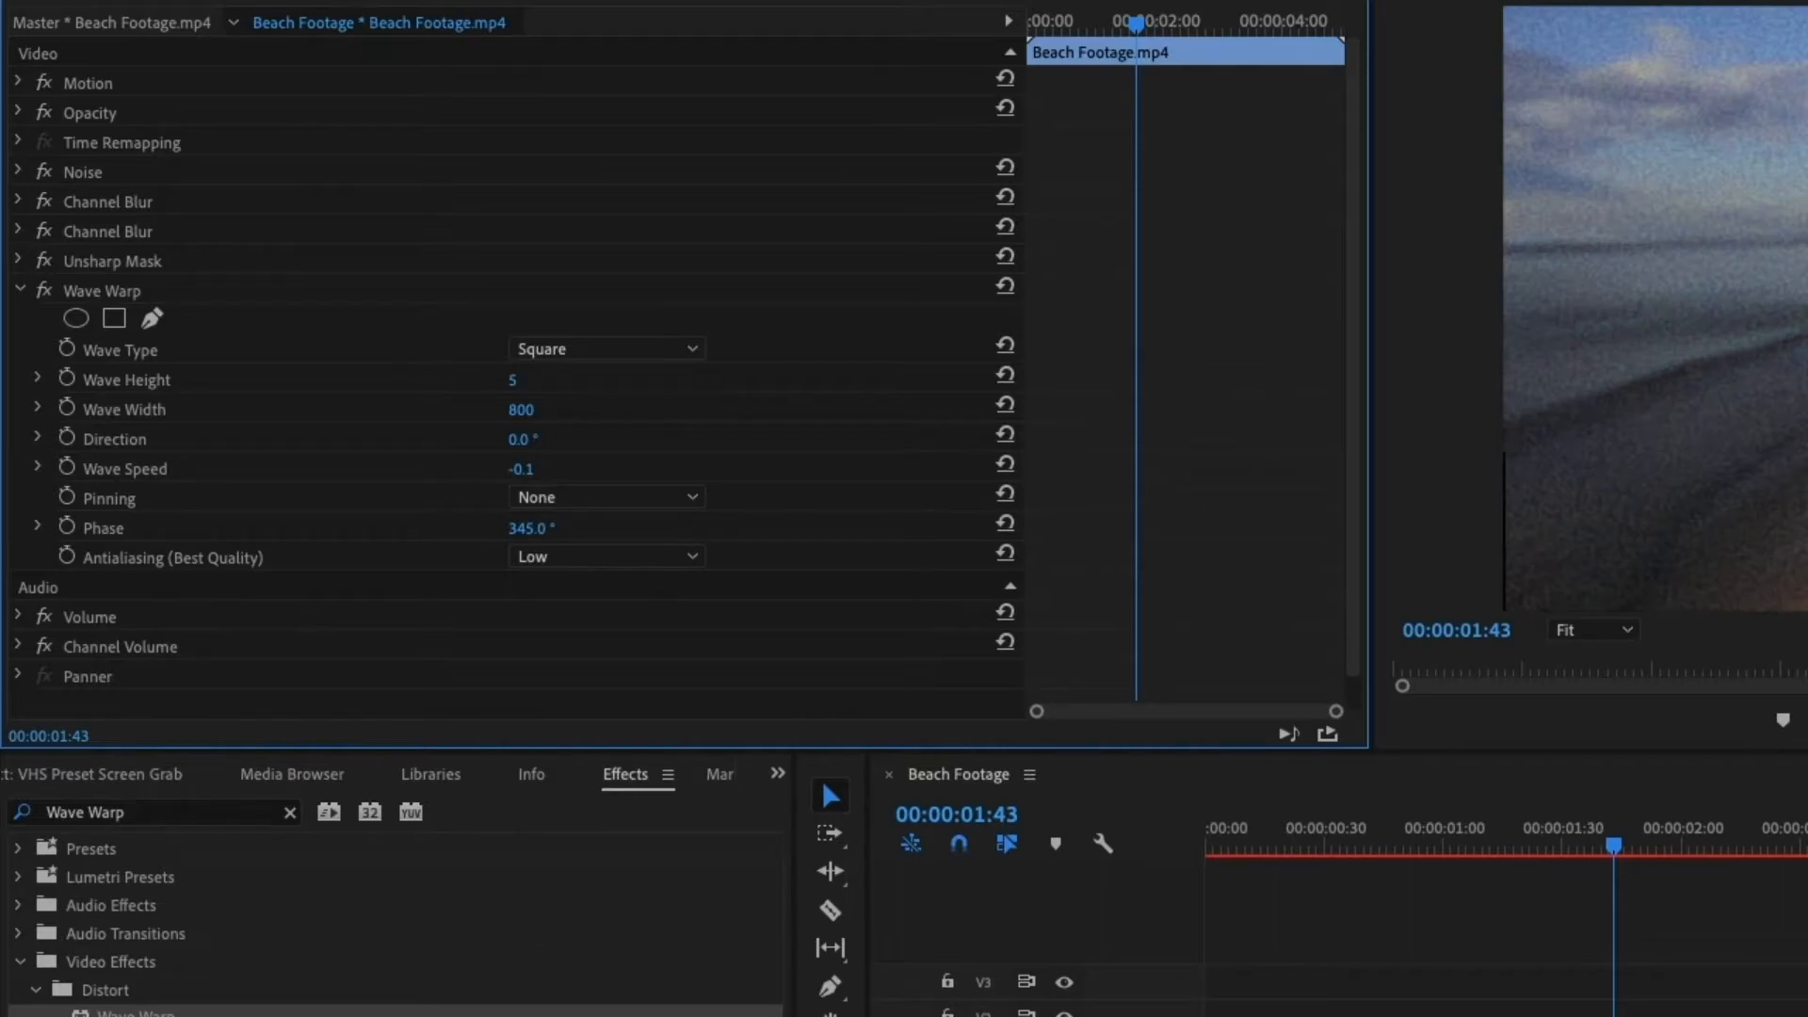
{"action": "left_click", "coordinate": [19, 290]}
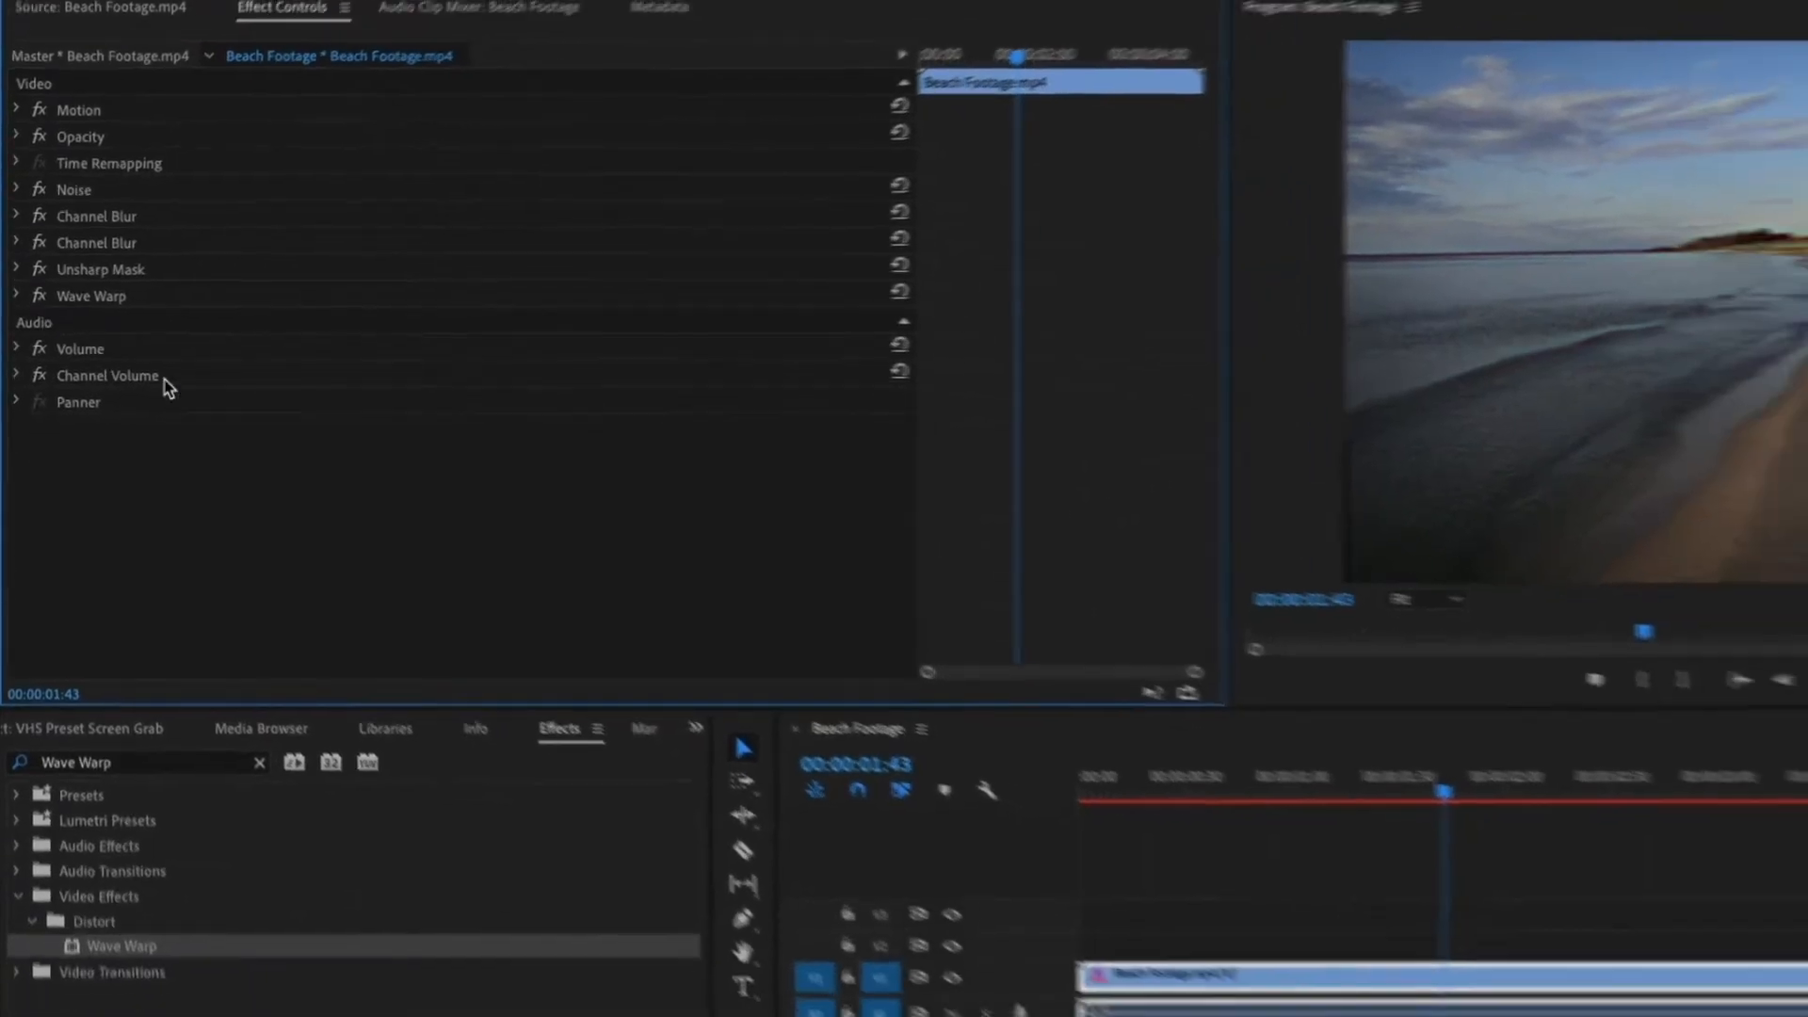
Deselect and reselect the Beach Footage.mp4 clip on V1 to review its applied effects.
{"action": "left_click", "coordinate": [890, 844]}
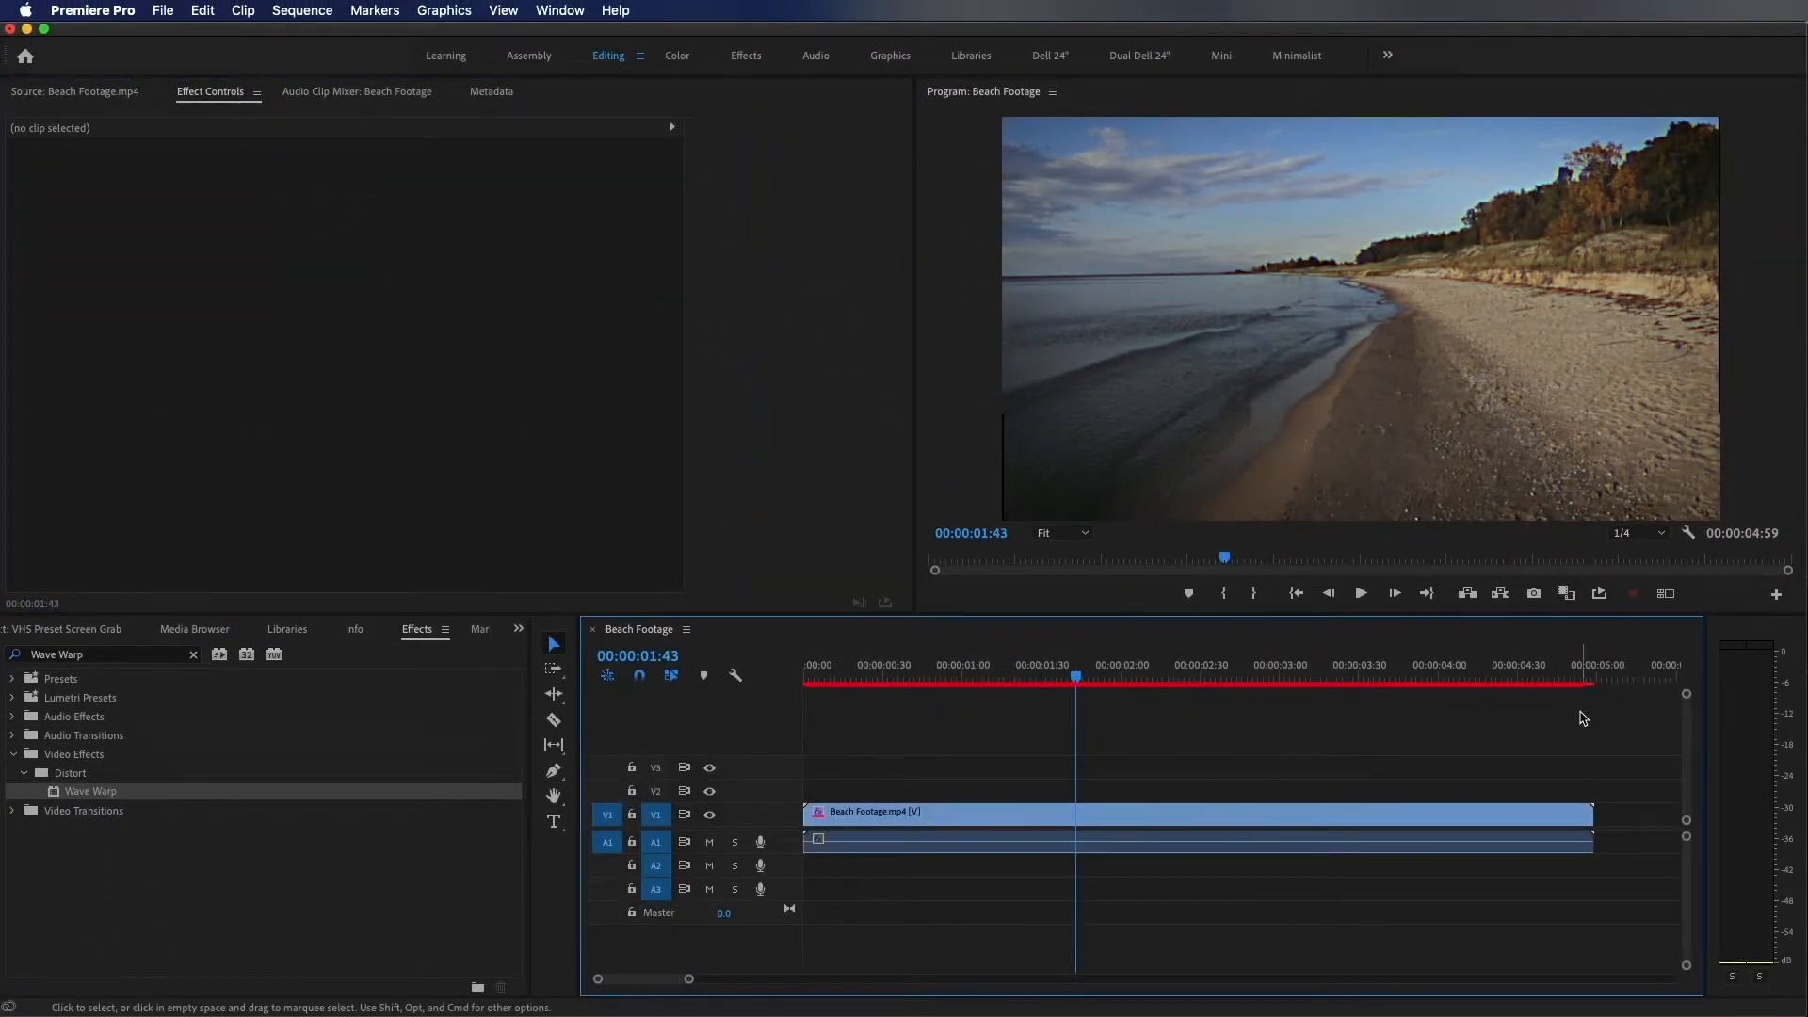
{"action": "left_click", "coordinate": [1145, 818]}
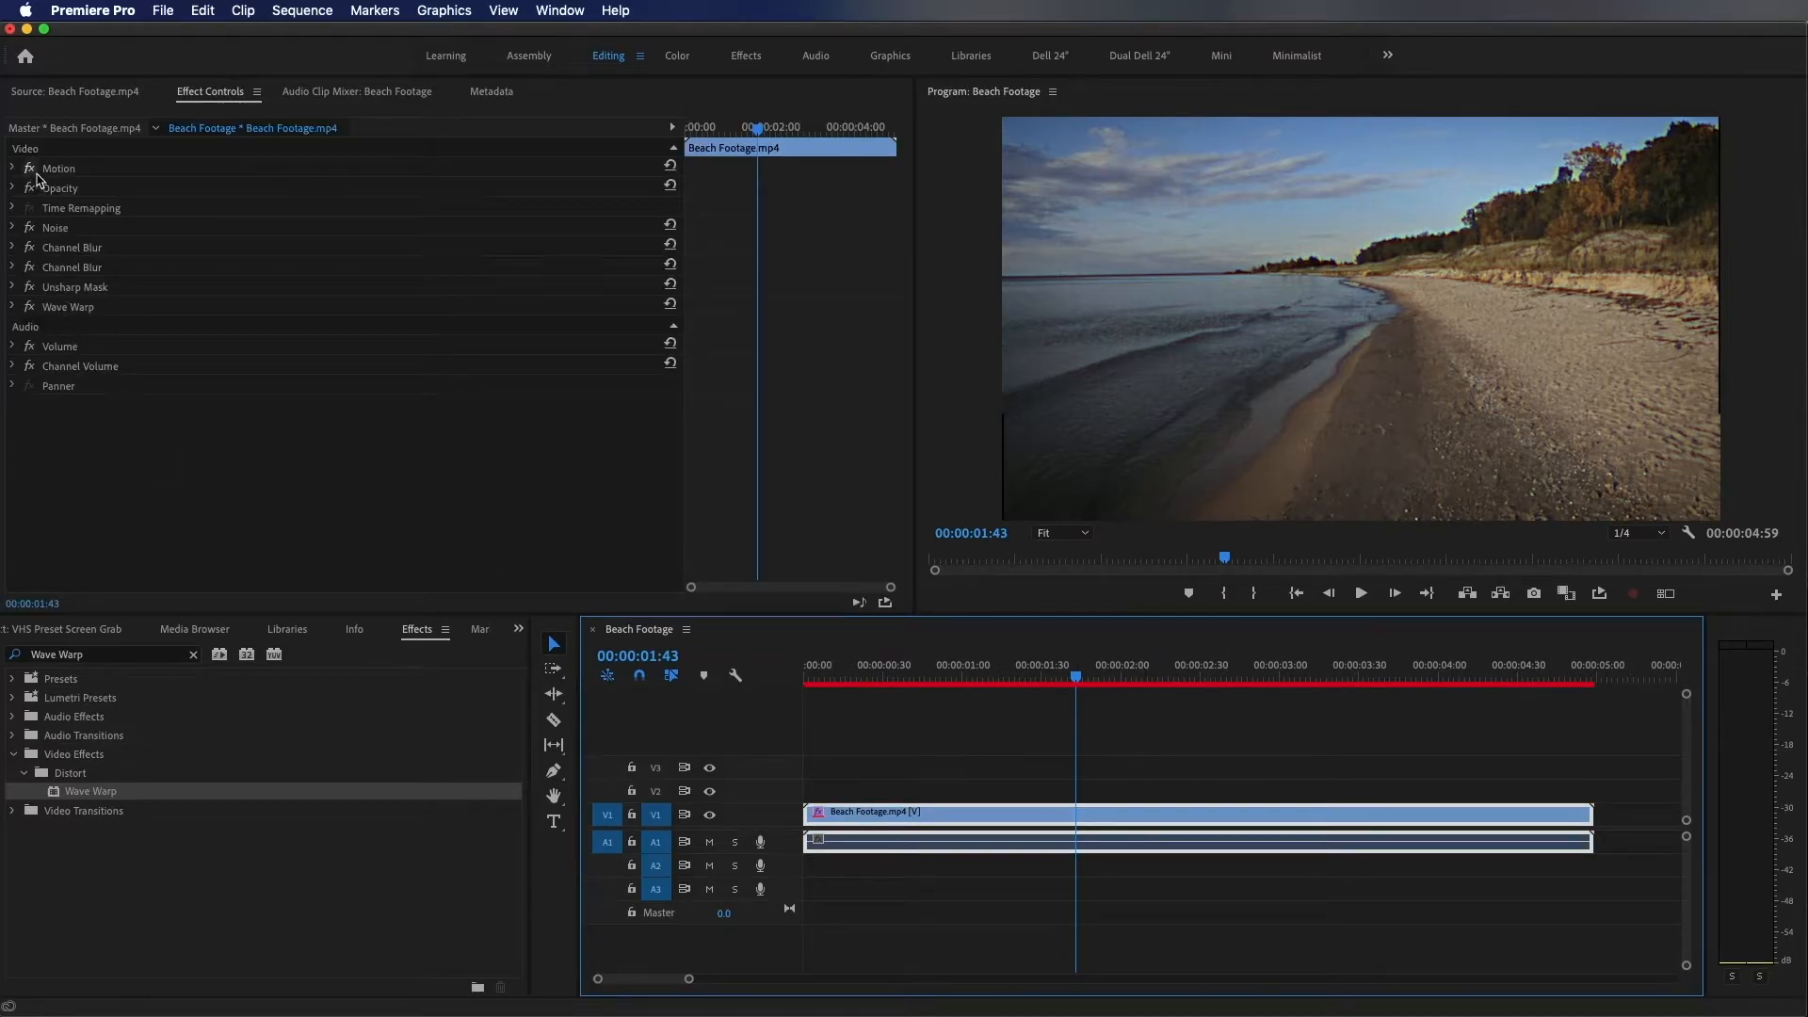
{"action": "key", "text": "Return"}
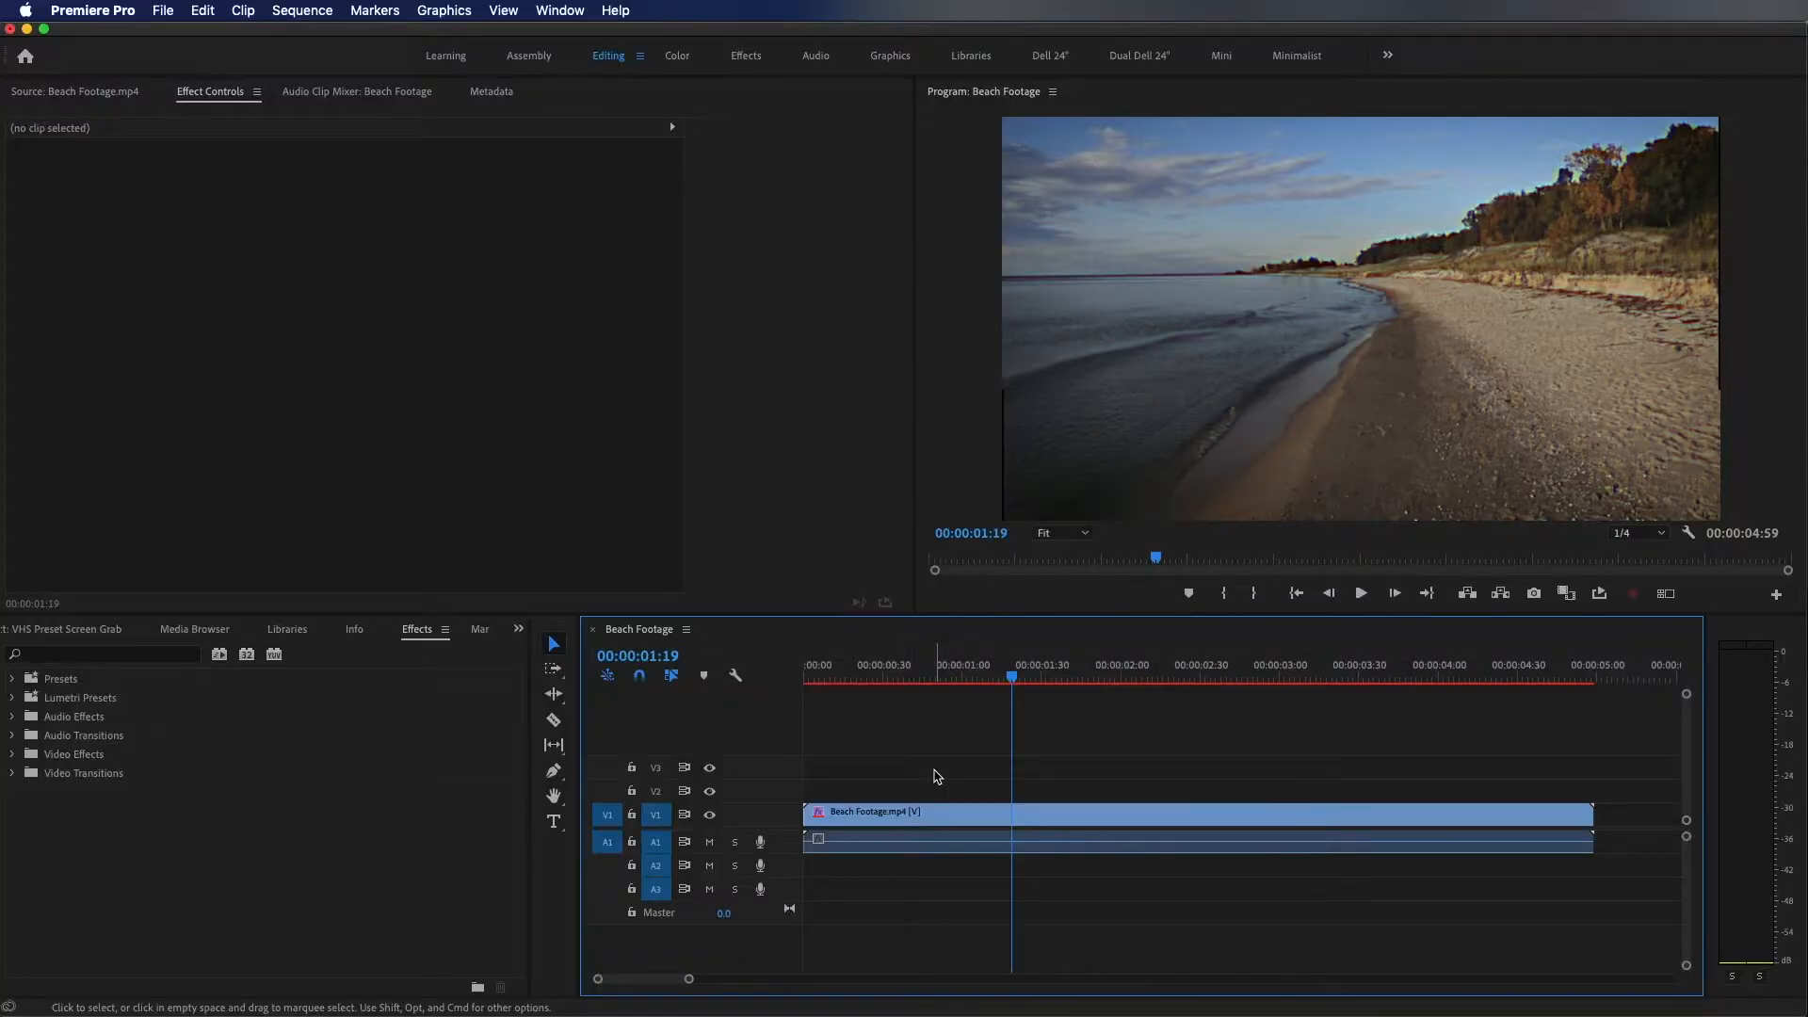
Create a 1920 x 1080 adjustment layer at 59.94 fps and place it on V2 above the Beach Footage.mp4 clip.
{"action": "left_click", "coordinate": [86, 629]}
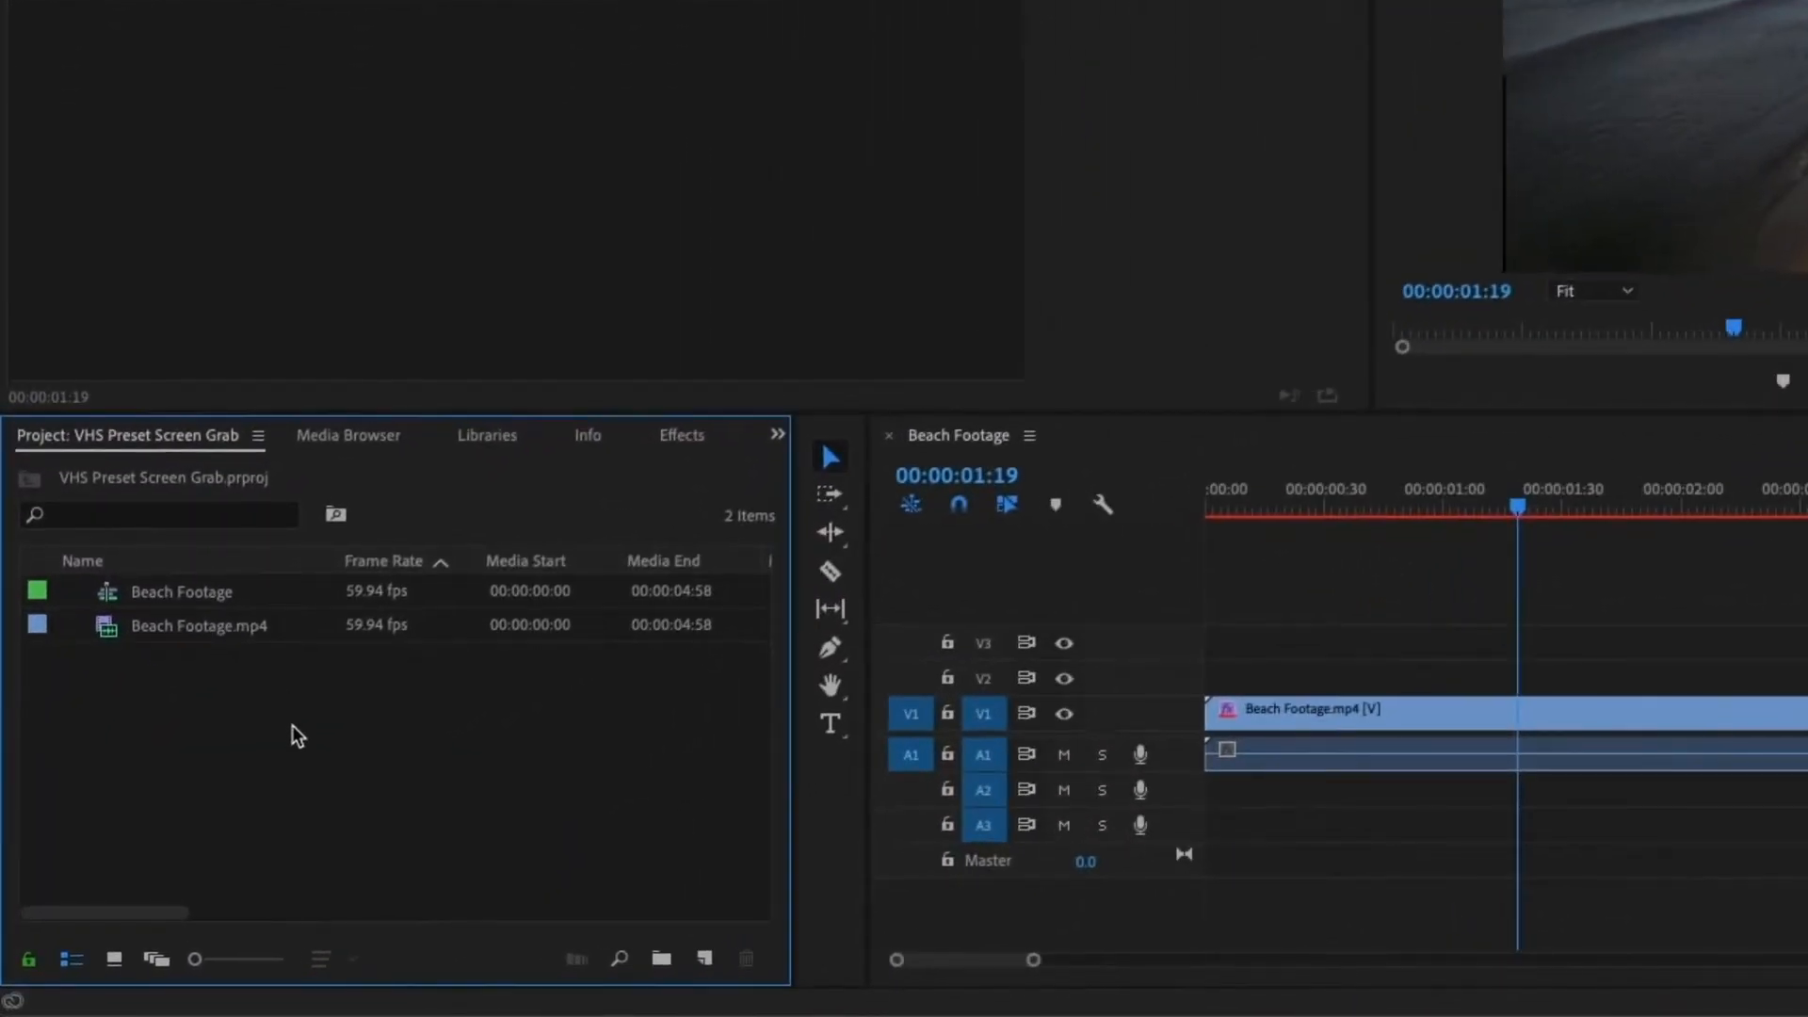
{"action": "right_click", "coordinate": [298, 735]}
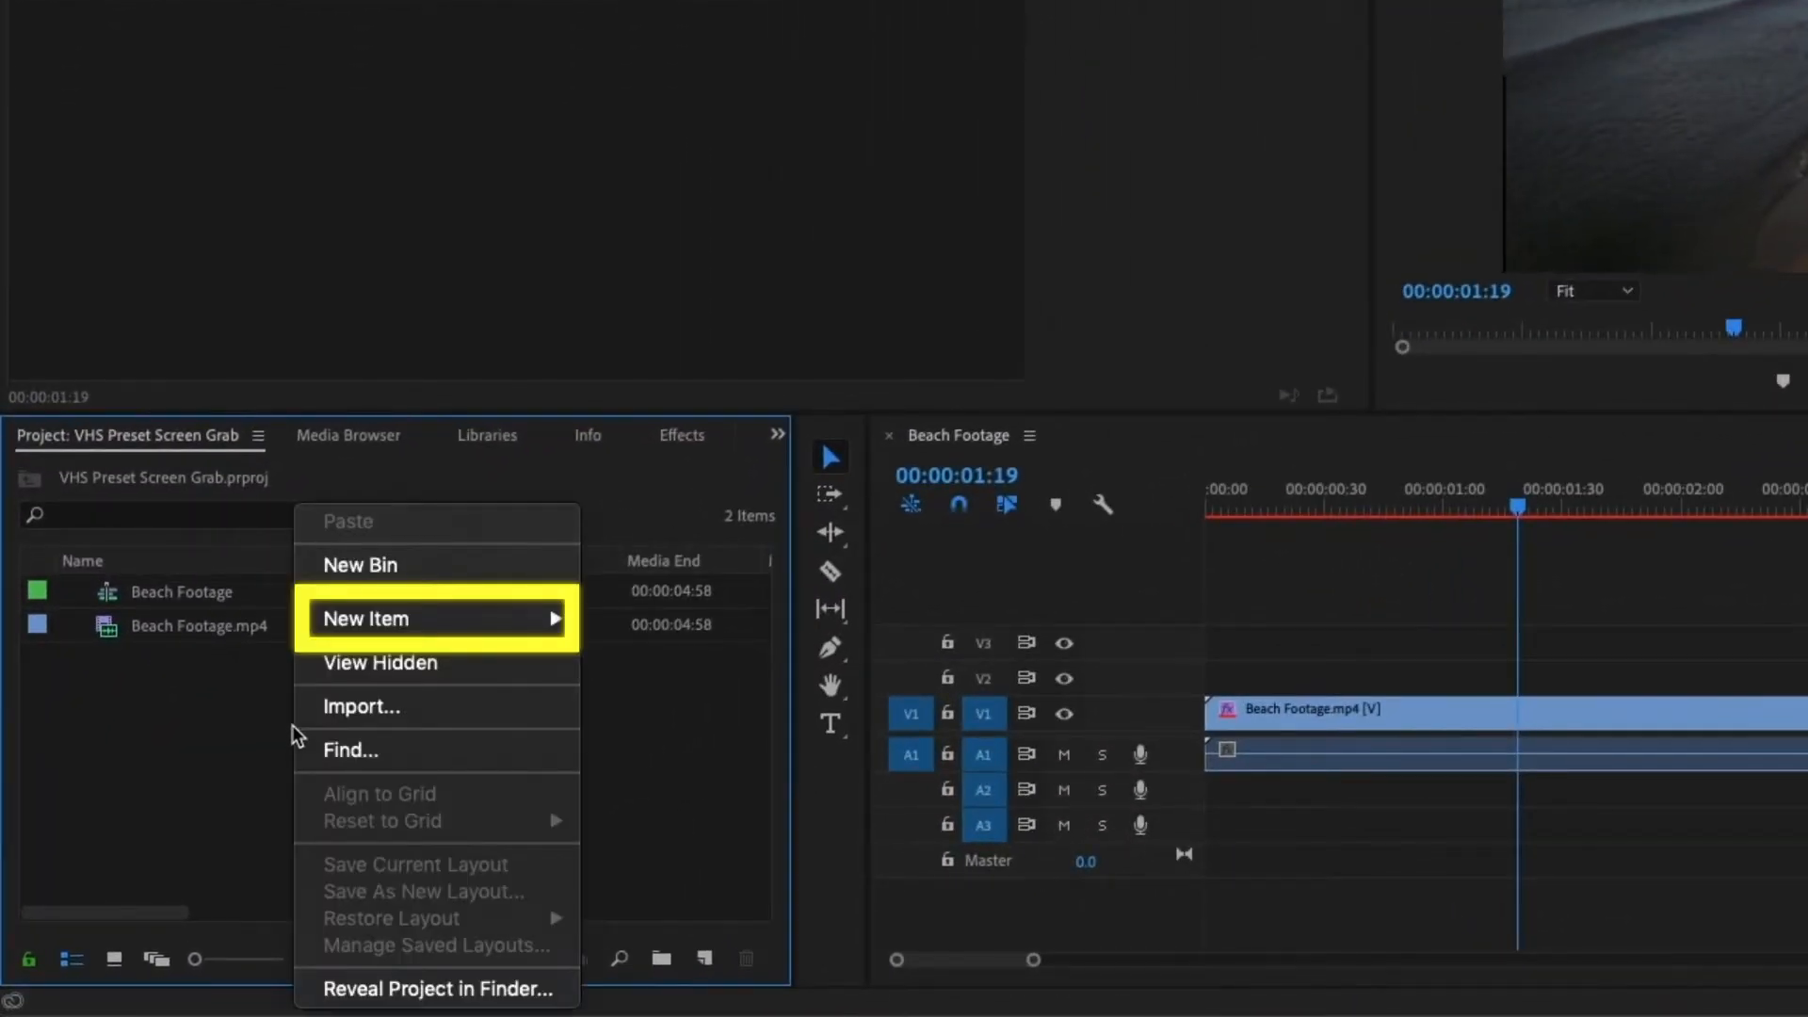
{"action": "mouse_move", "coordinate": [482, 624]}
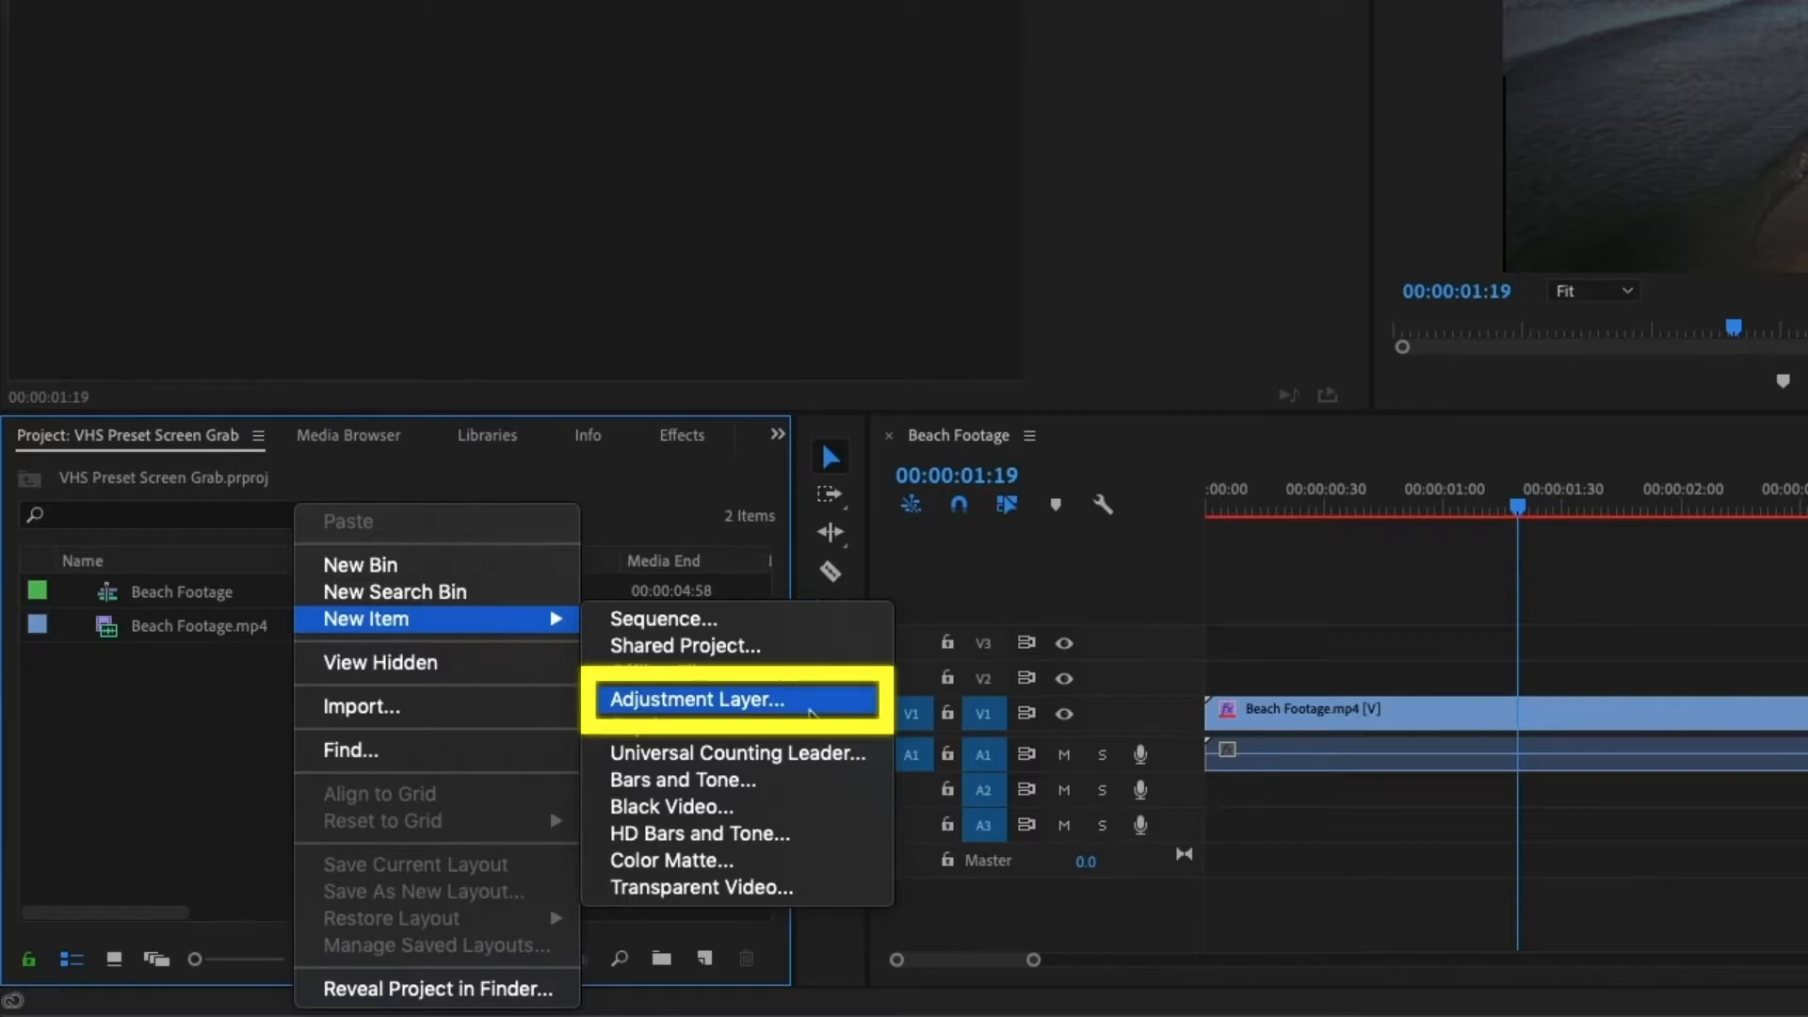
{"action": "left_click", "coordinate": [697, 699]}
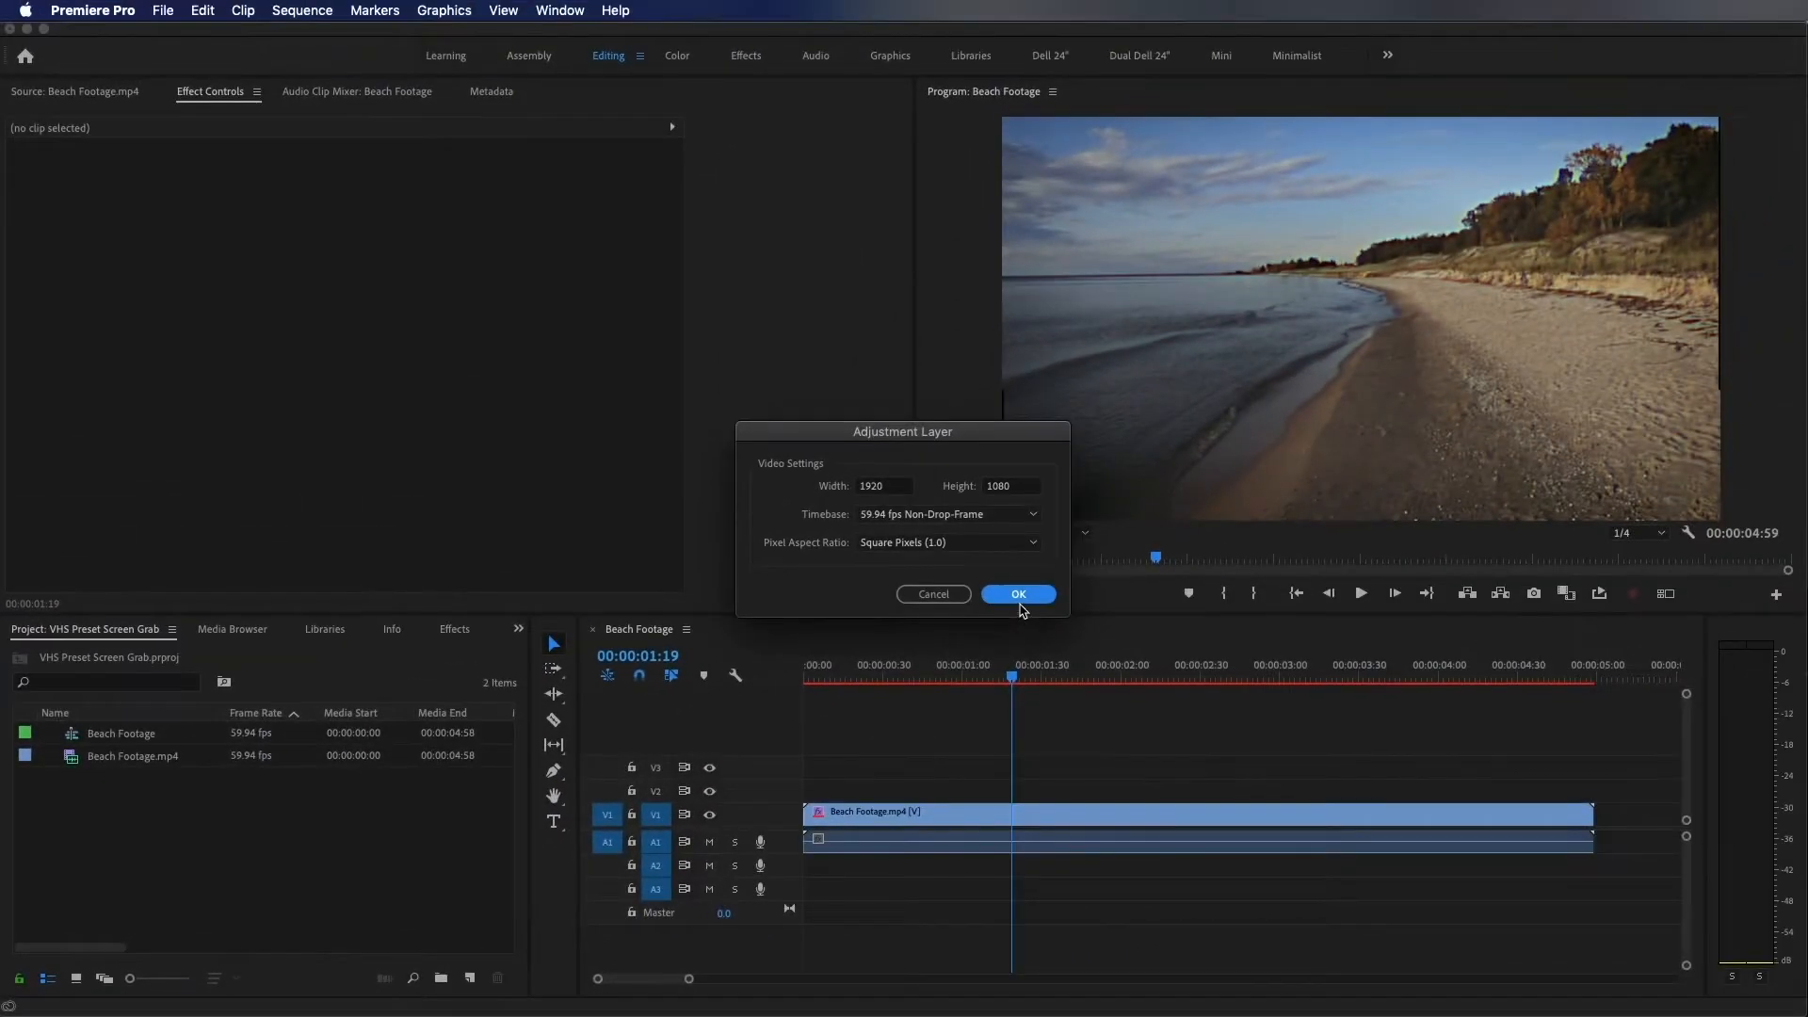
{"action": "left_click", "coordinate": [1293, 480]}
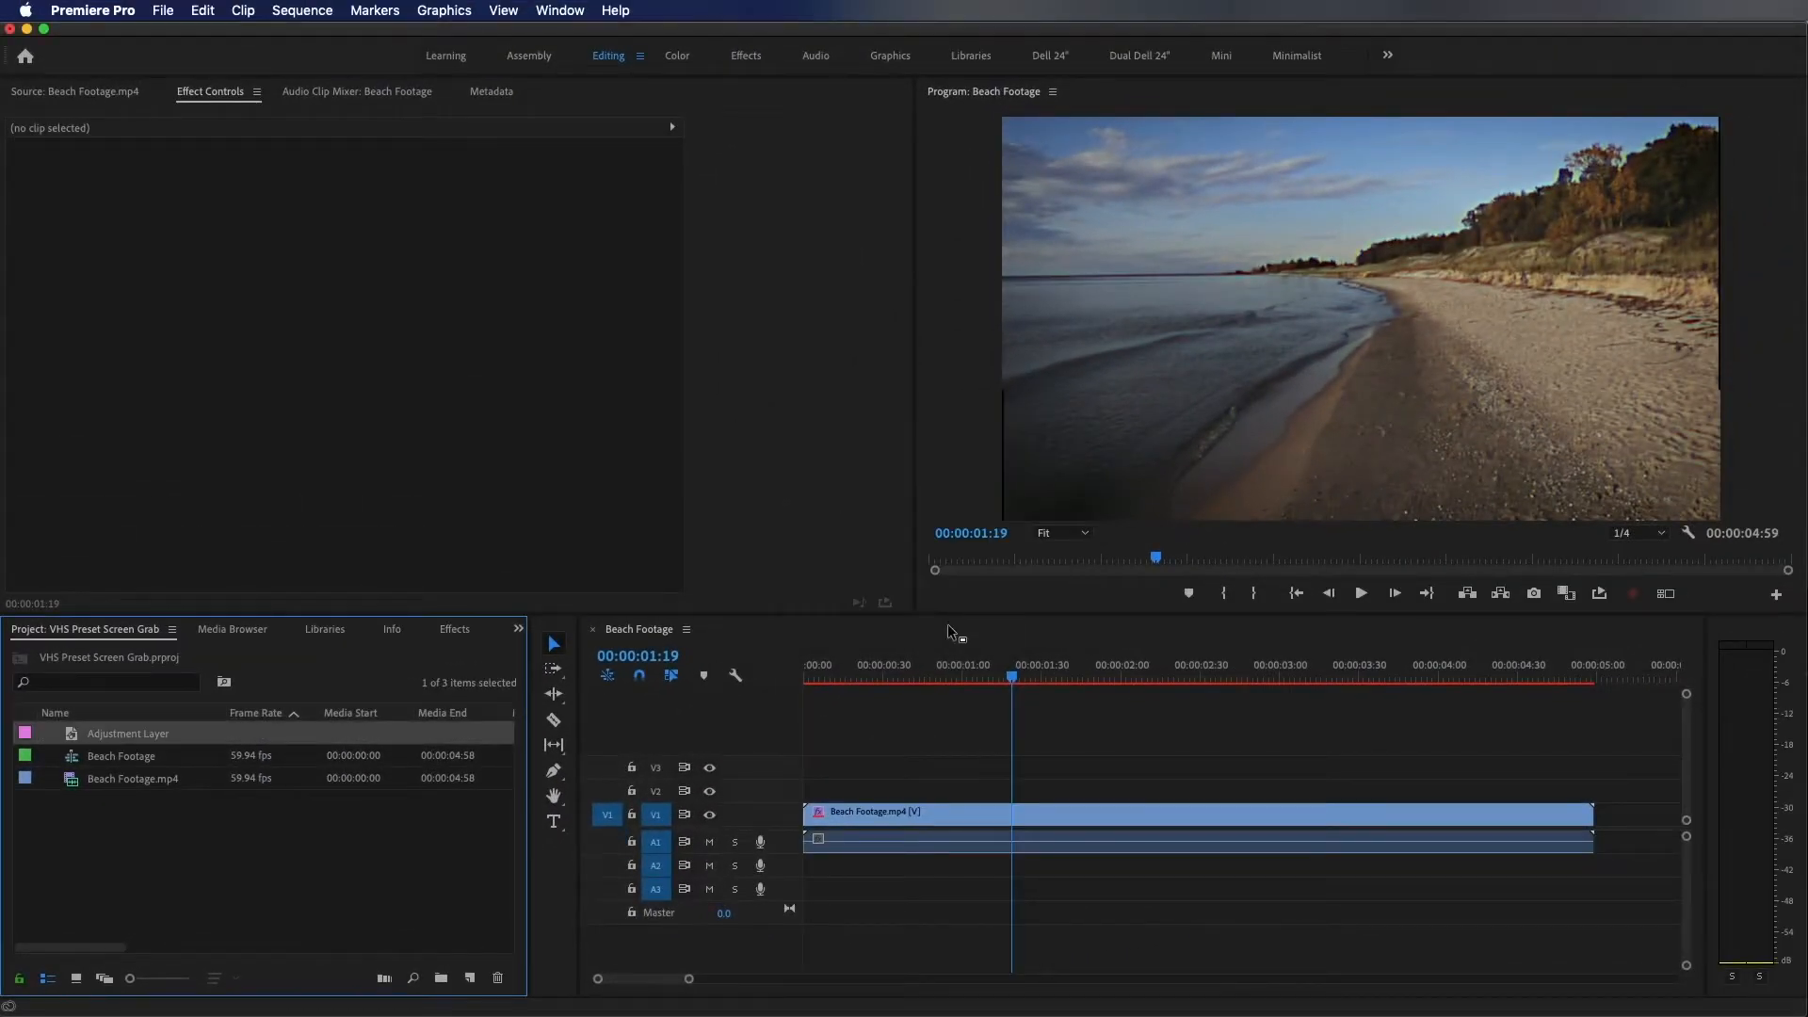
{"action": "left_click_drag", "start_coordinate": [68, 741], "coordinate": [782, 800]}
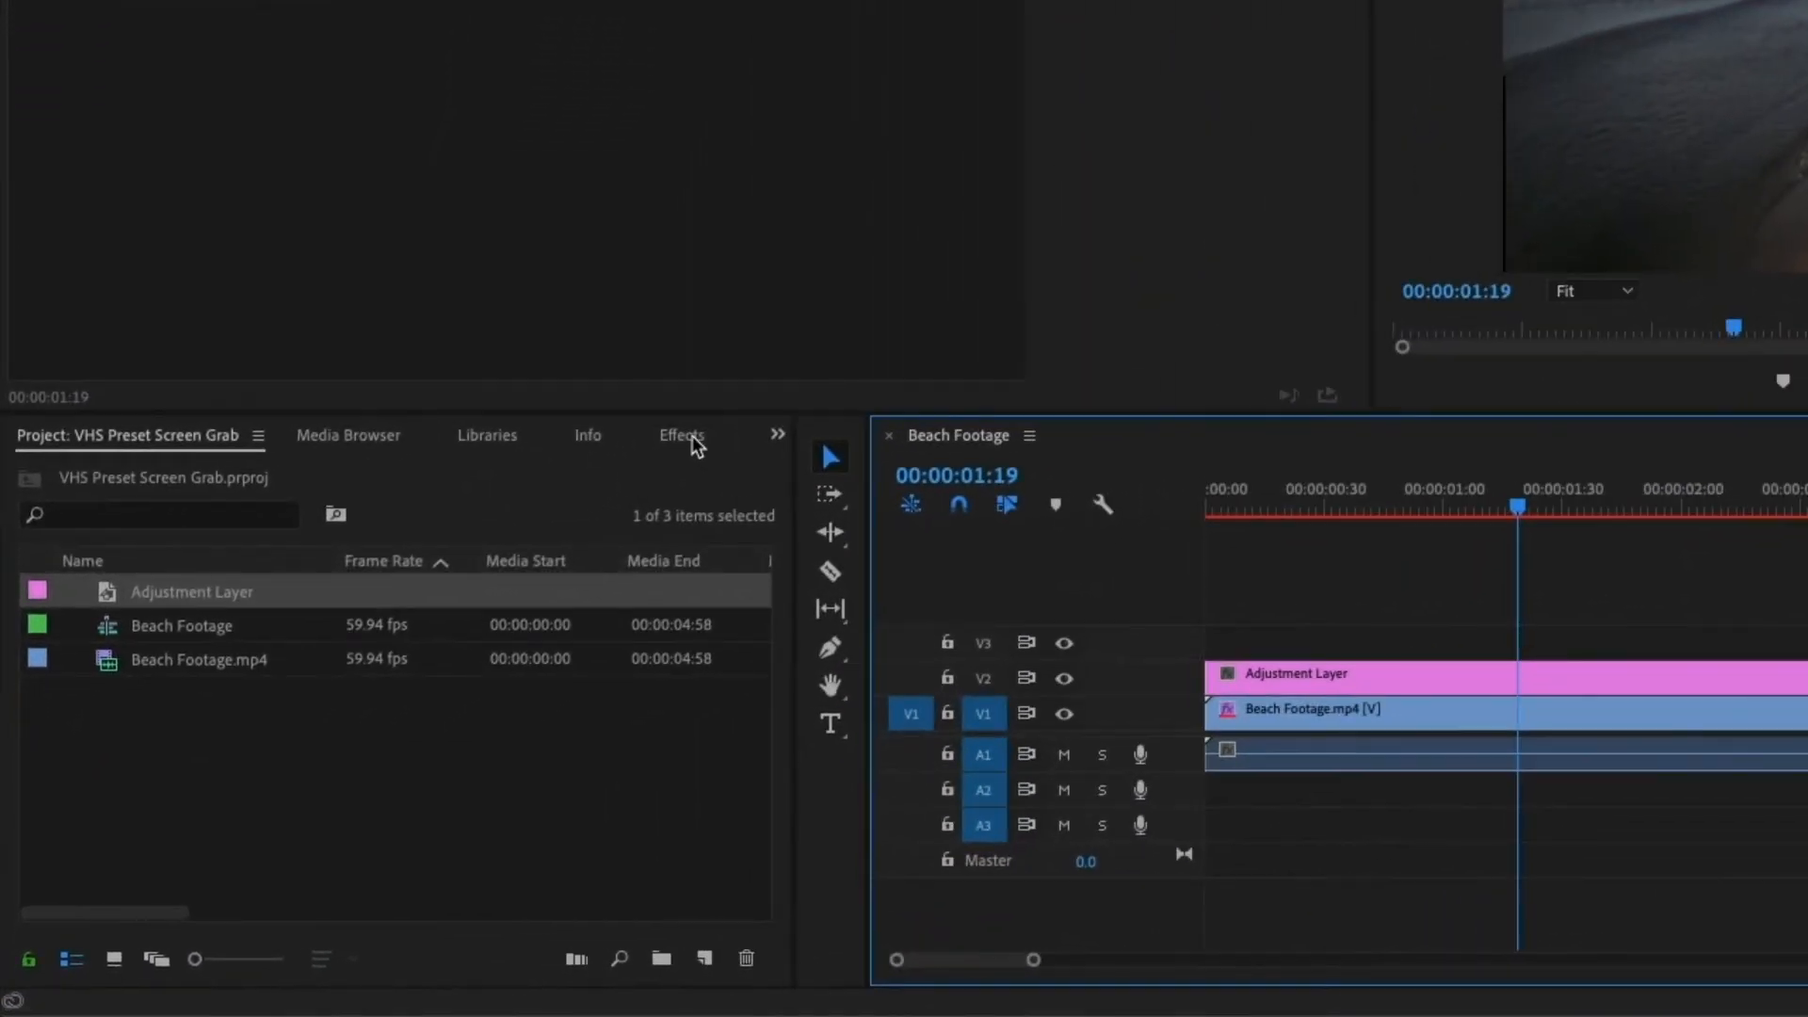
Find the Crop video effect and apply it to the Adjustment Layer on V2.
{"action": "left_click", "coordinate": [682, 435]}
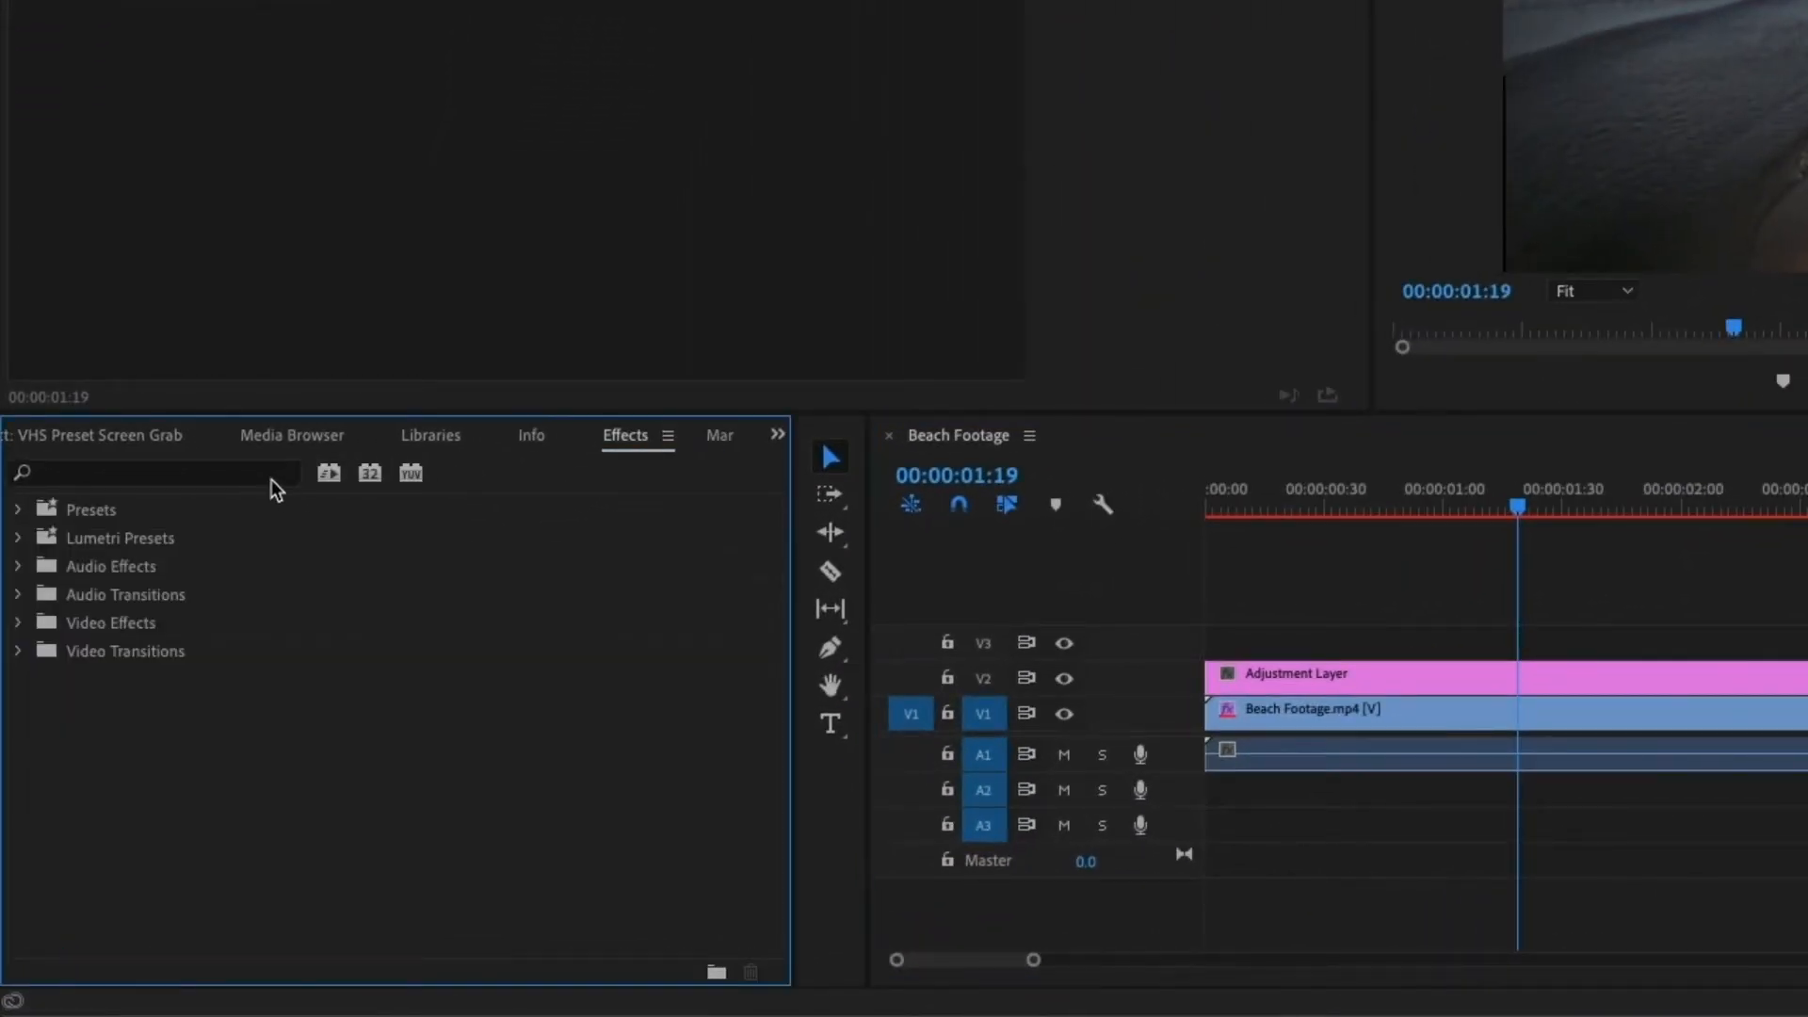
{"action": "left_click", "coordinate": [270, 484]}
{"action": "type", "text": "crop"}
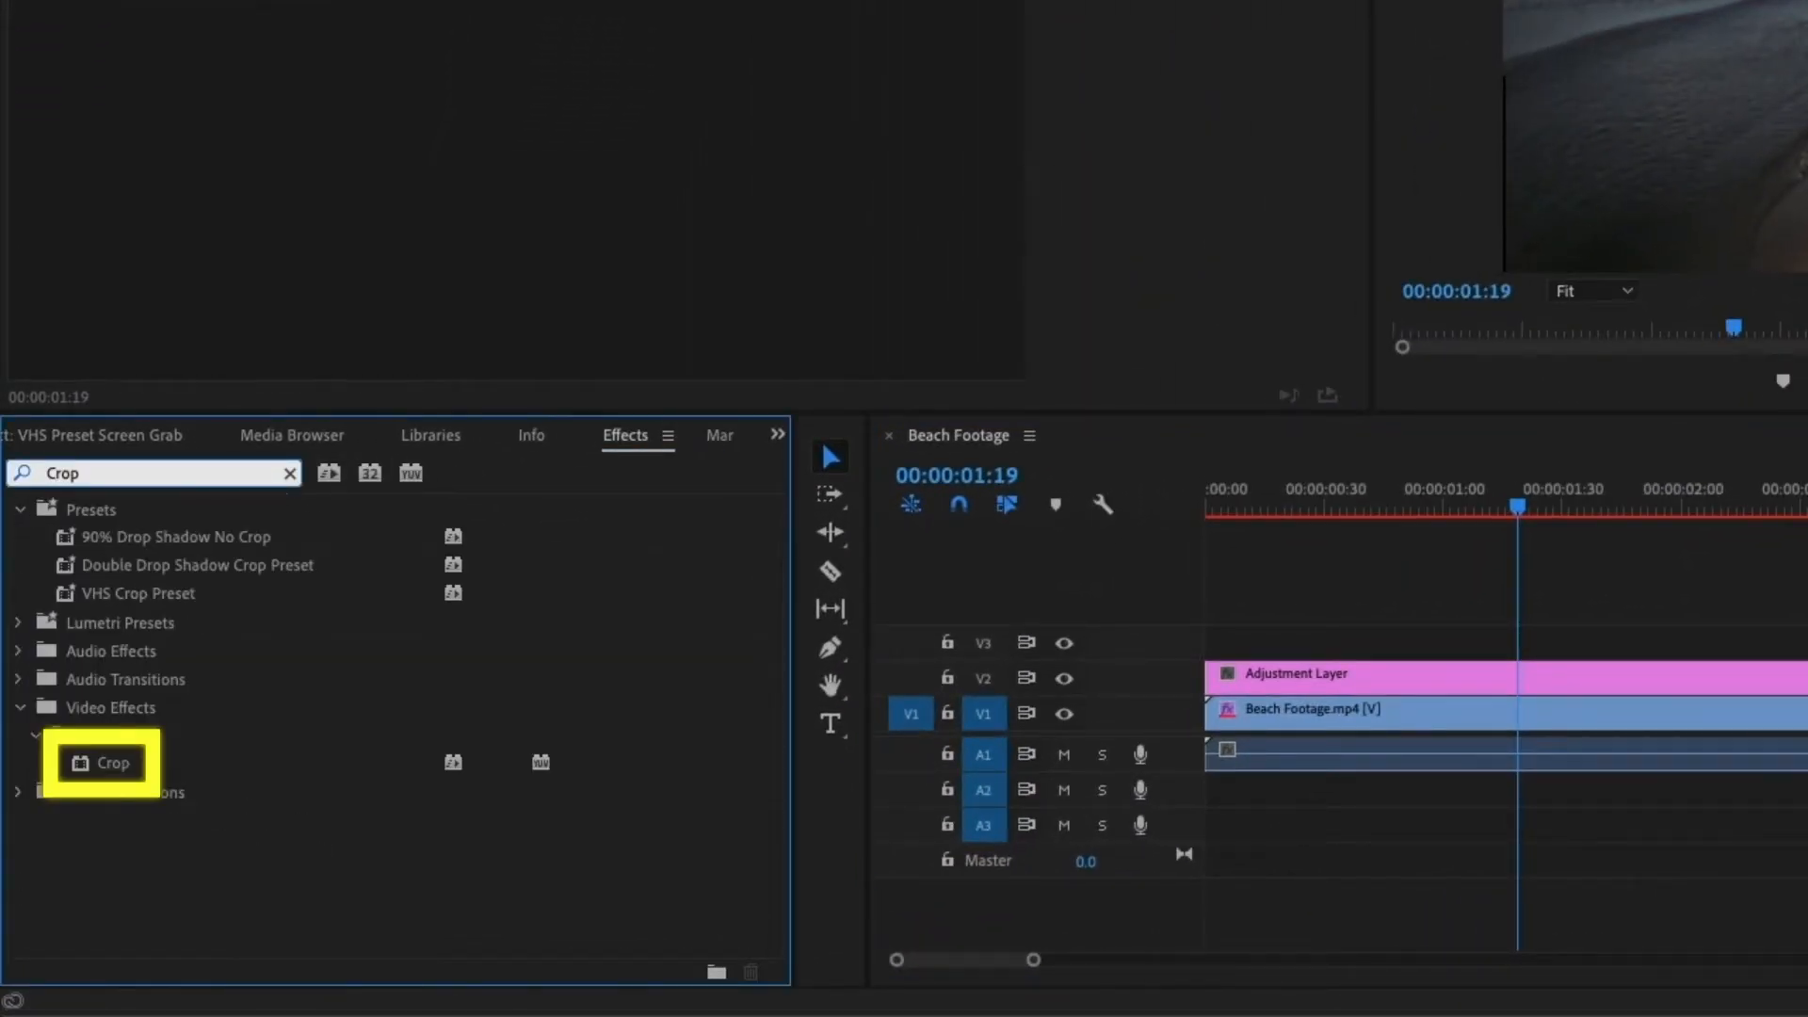
{"action": "left_click_drag", "start_coordinate": [38, 765], "coordinate": [1750, 669]}
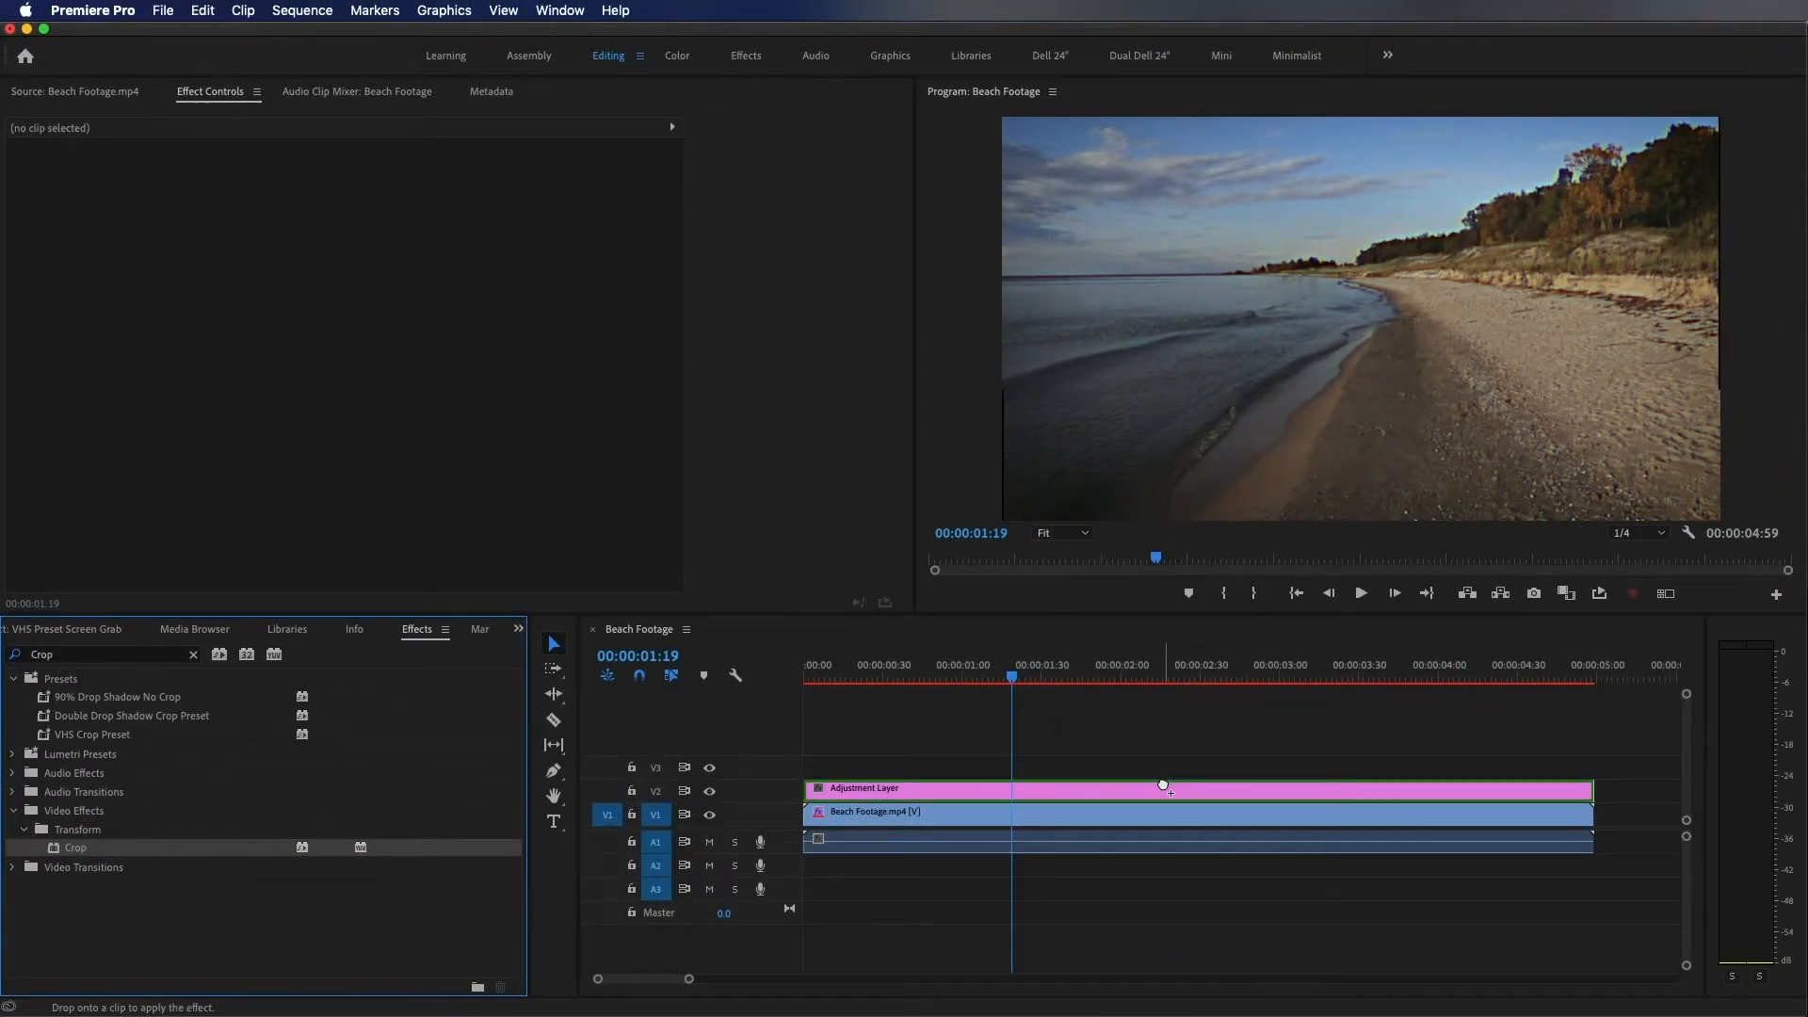
{"action": "left_click_drag", "start_coordinate": [1165, 787], "coordinate": [1166, 787]}
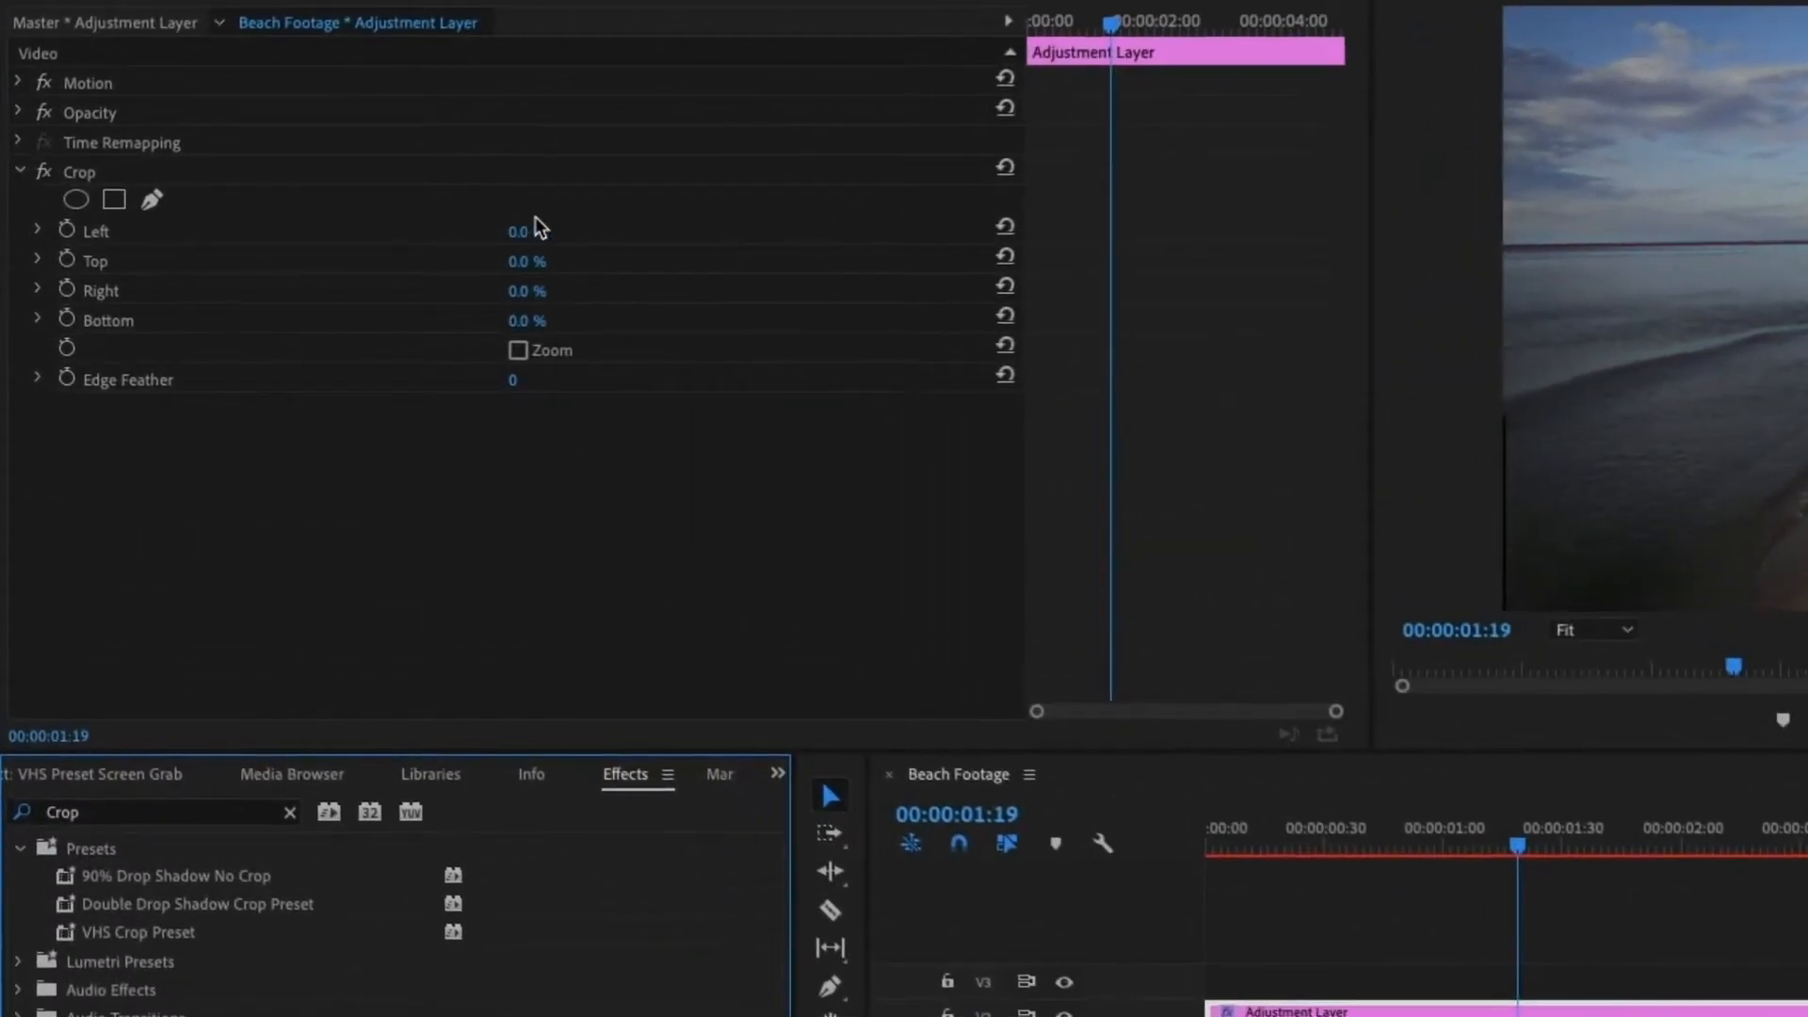
Set the Adjustment Layer's Crop to Left 10 %, Right 10 % and Edge Feather 20.
{"action": "left_click", "coordinate": [527, 230]}
{"action": "type", "text": "10"}
{"action": "key", "text": "Tab"}
{"action": "key", "text": "Tab"}
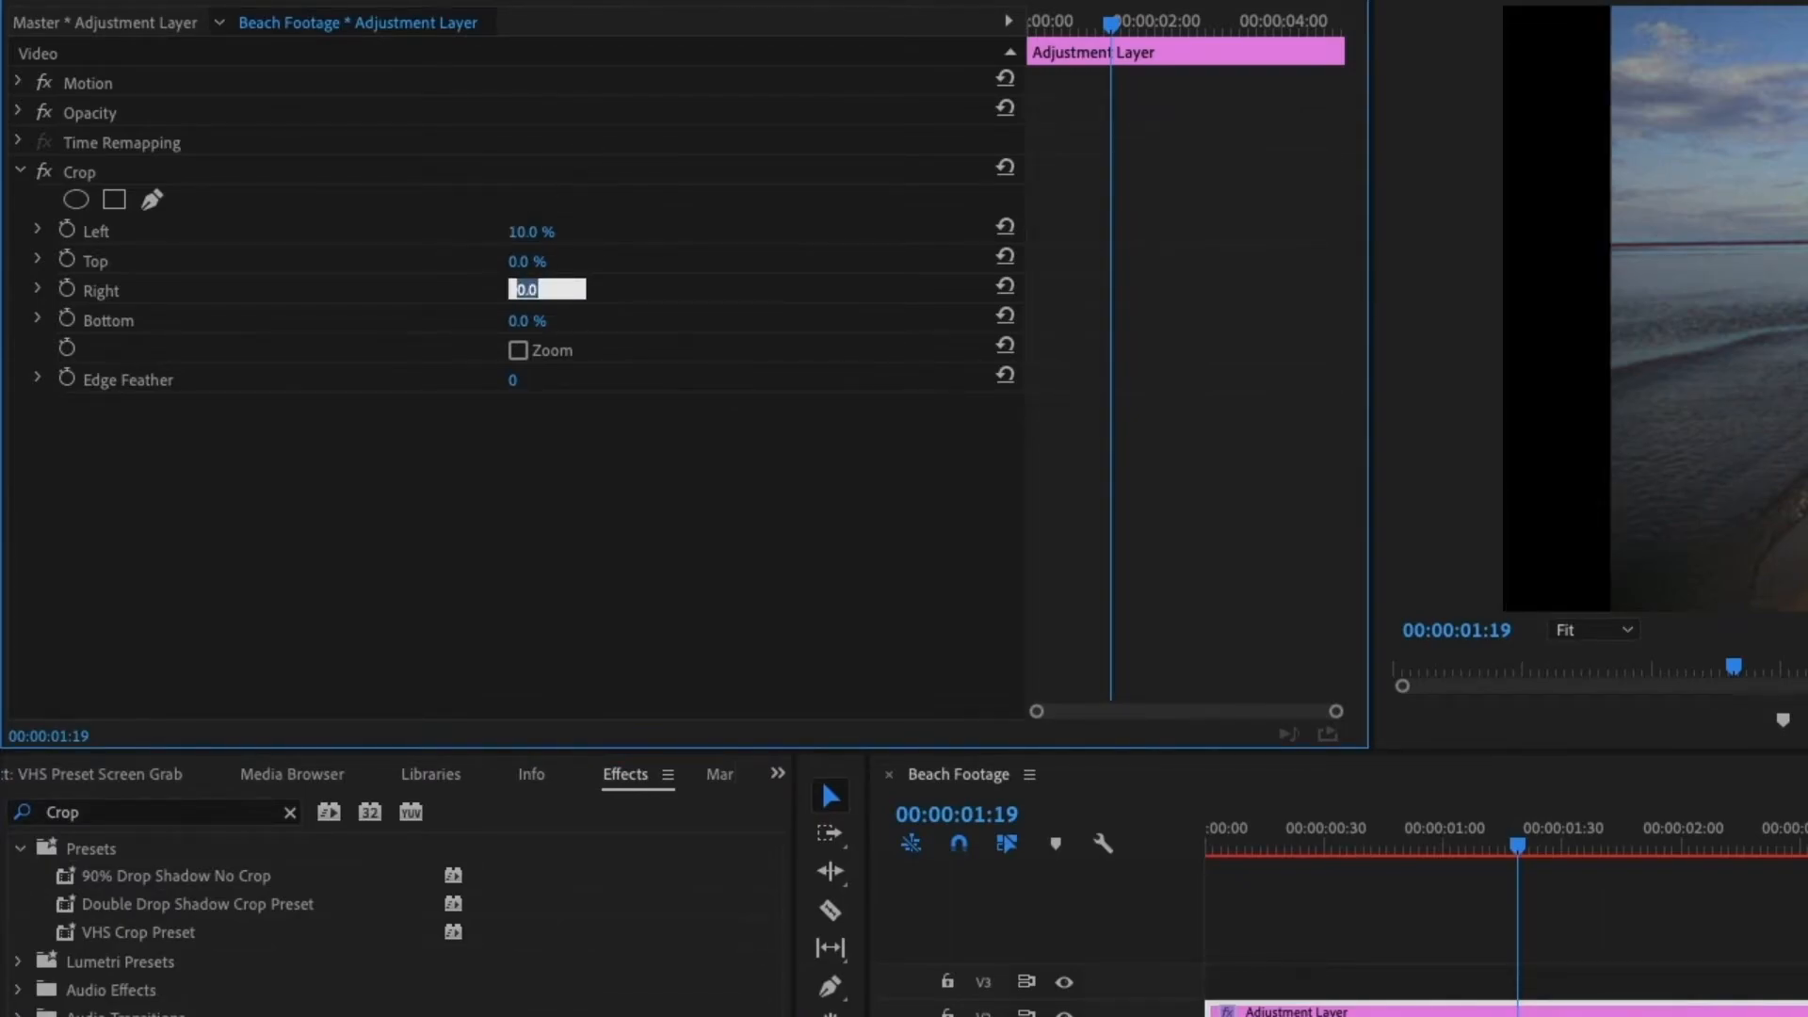
{"action": "type", "text": "10"}
{"action": "key", "text": "Tab"}
{"action": "key", "text": "Tab"}
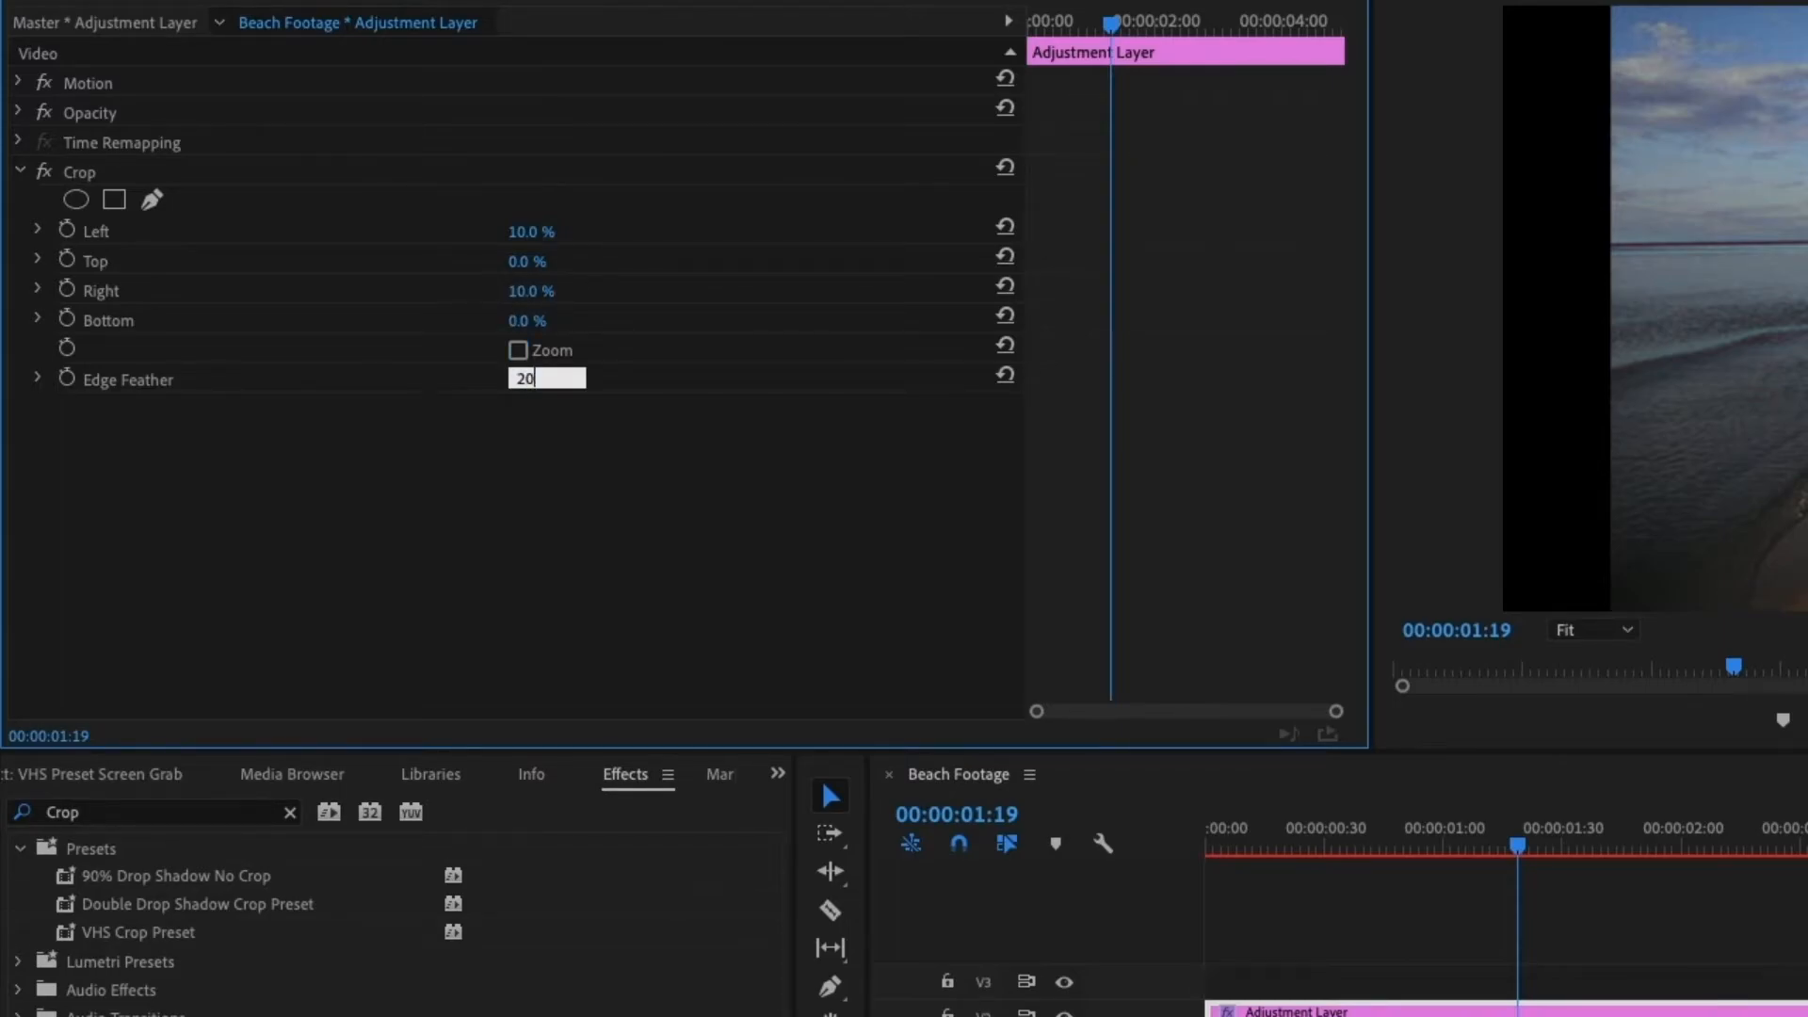
{"action": "key", "text": "Return"}
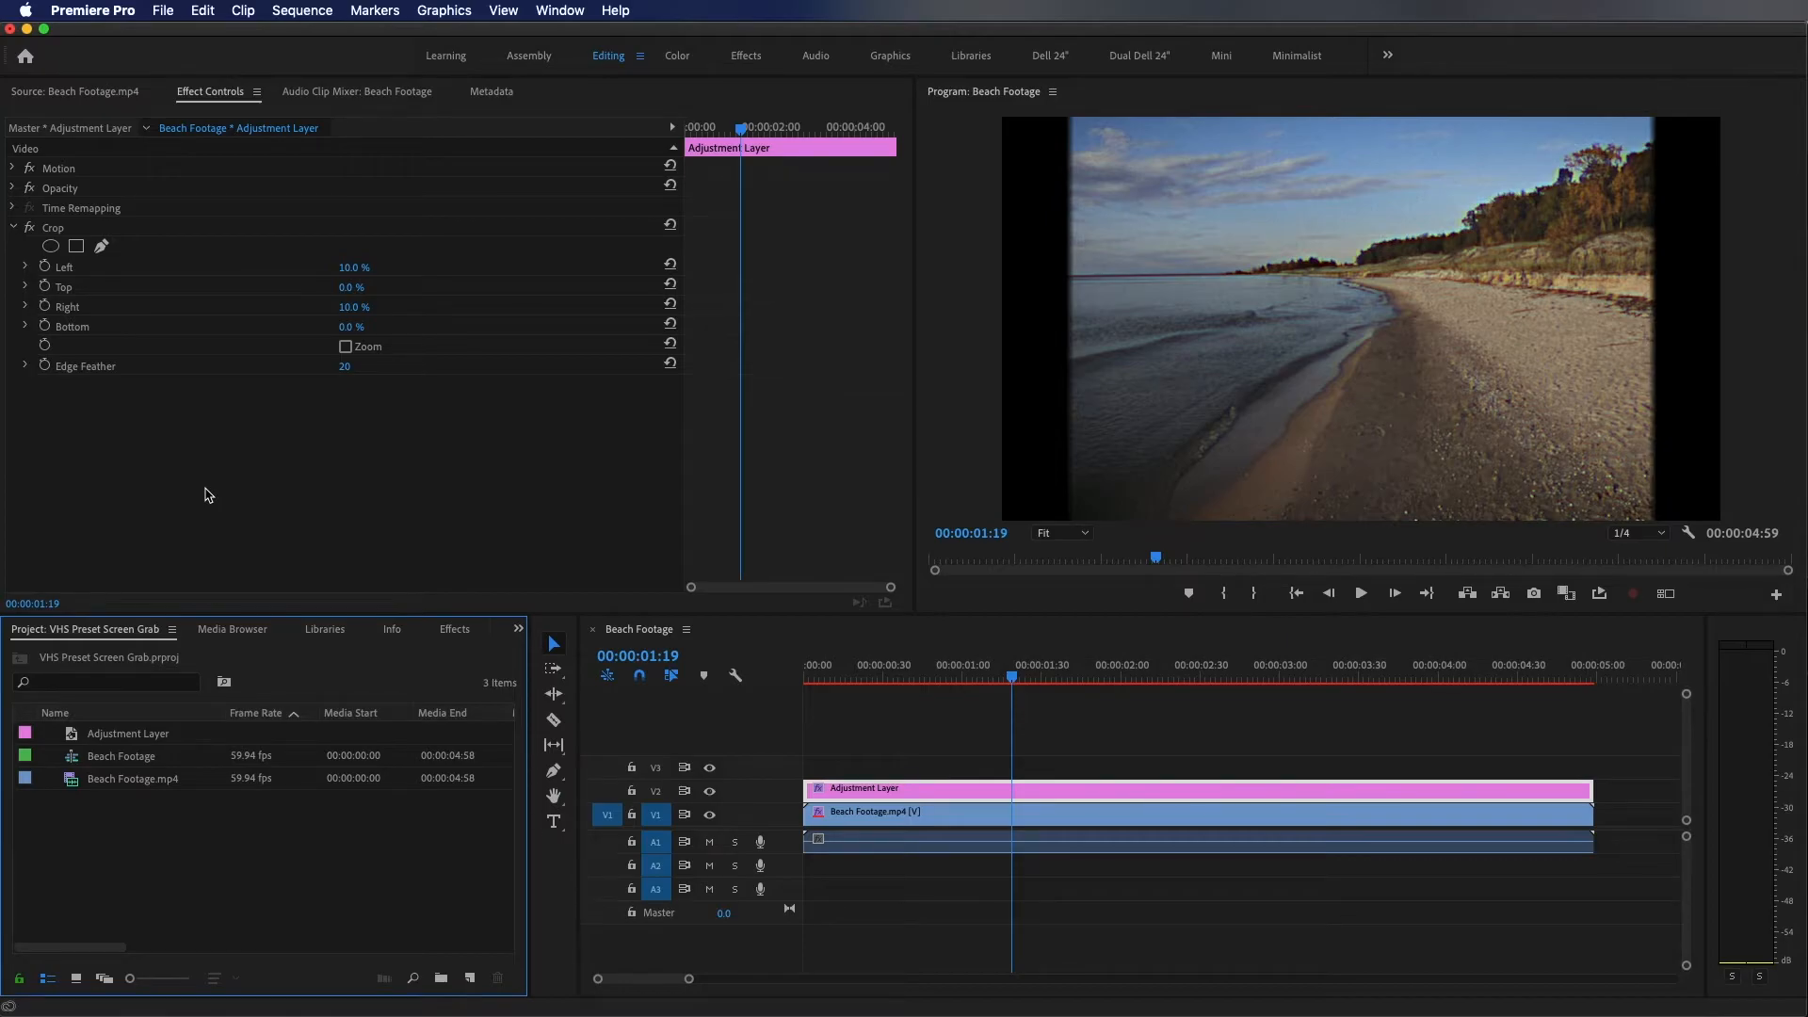
Create a text box in the upper-left area of the cropped picture and enter PLAY in the VCR OSD Mono font.
{"action": "key", "text": "t"}
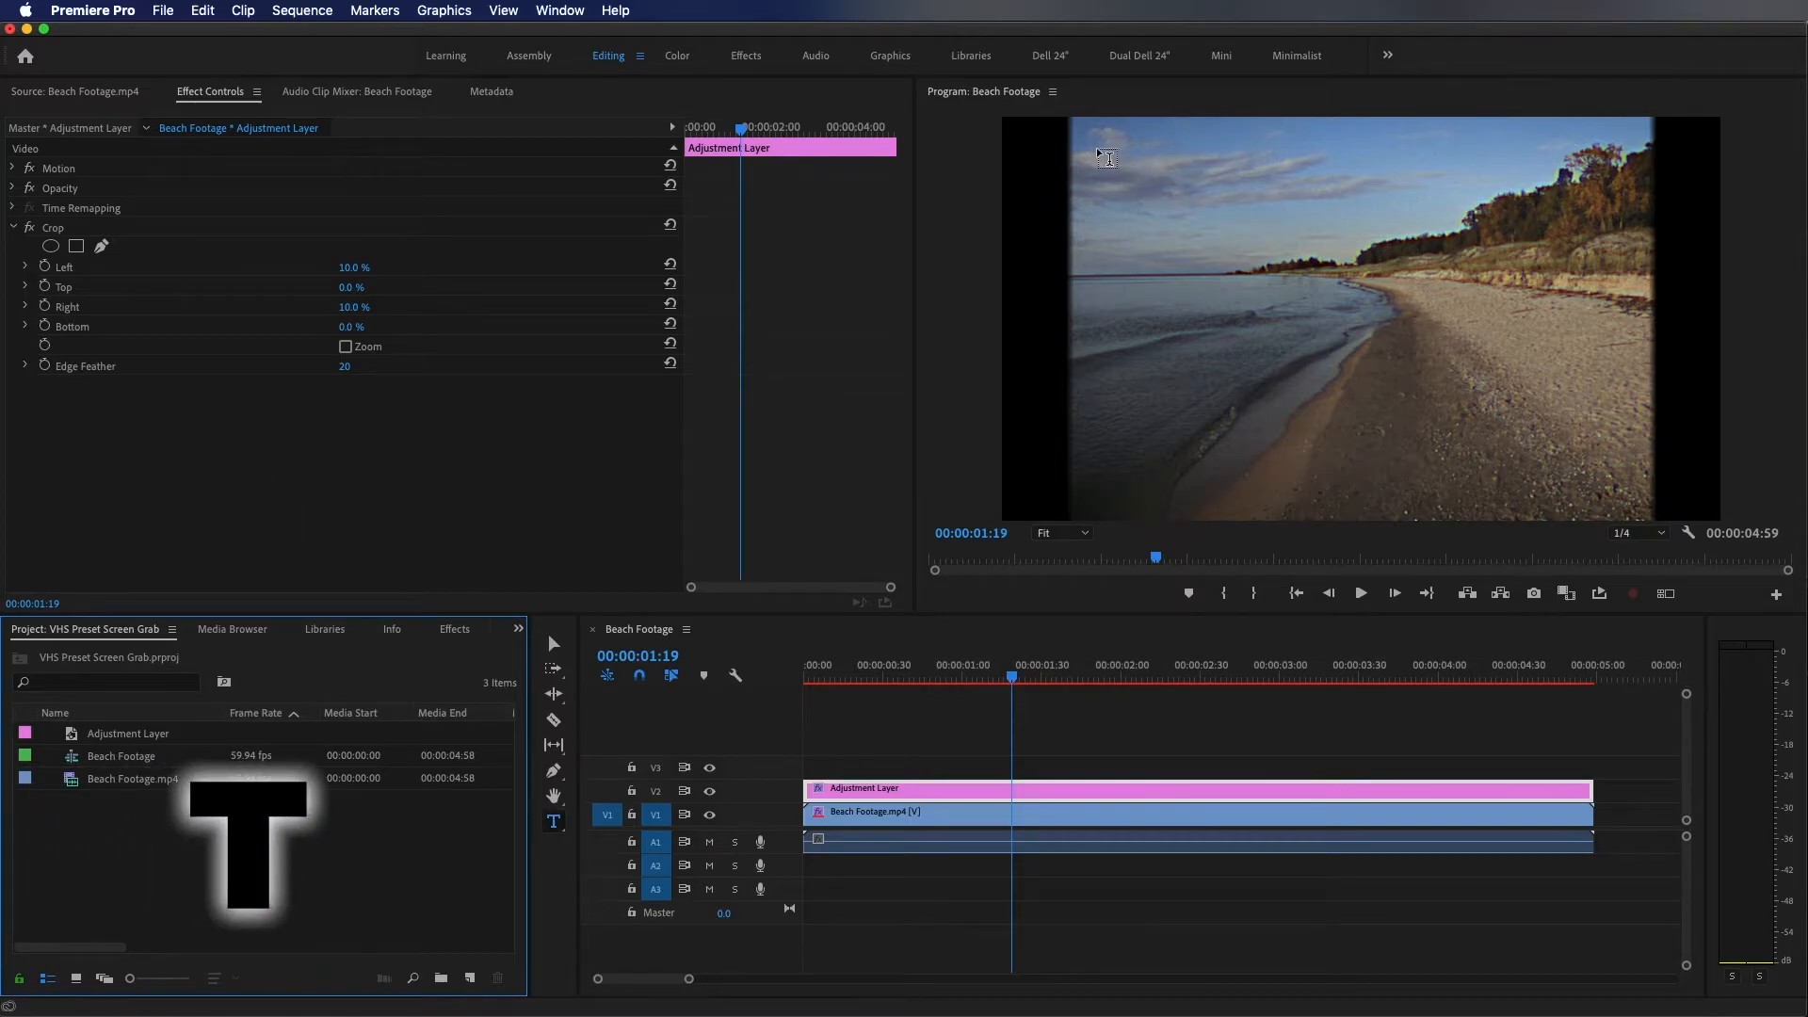
{"action": "left_click_drag", "start_coordinate": [1092, 151], "coordinate": [1192, 213]}
{"action": "left_click_drag", "start_coordinate": [1301, 235], "coordinate": [1392, 274]}
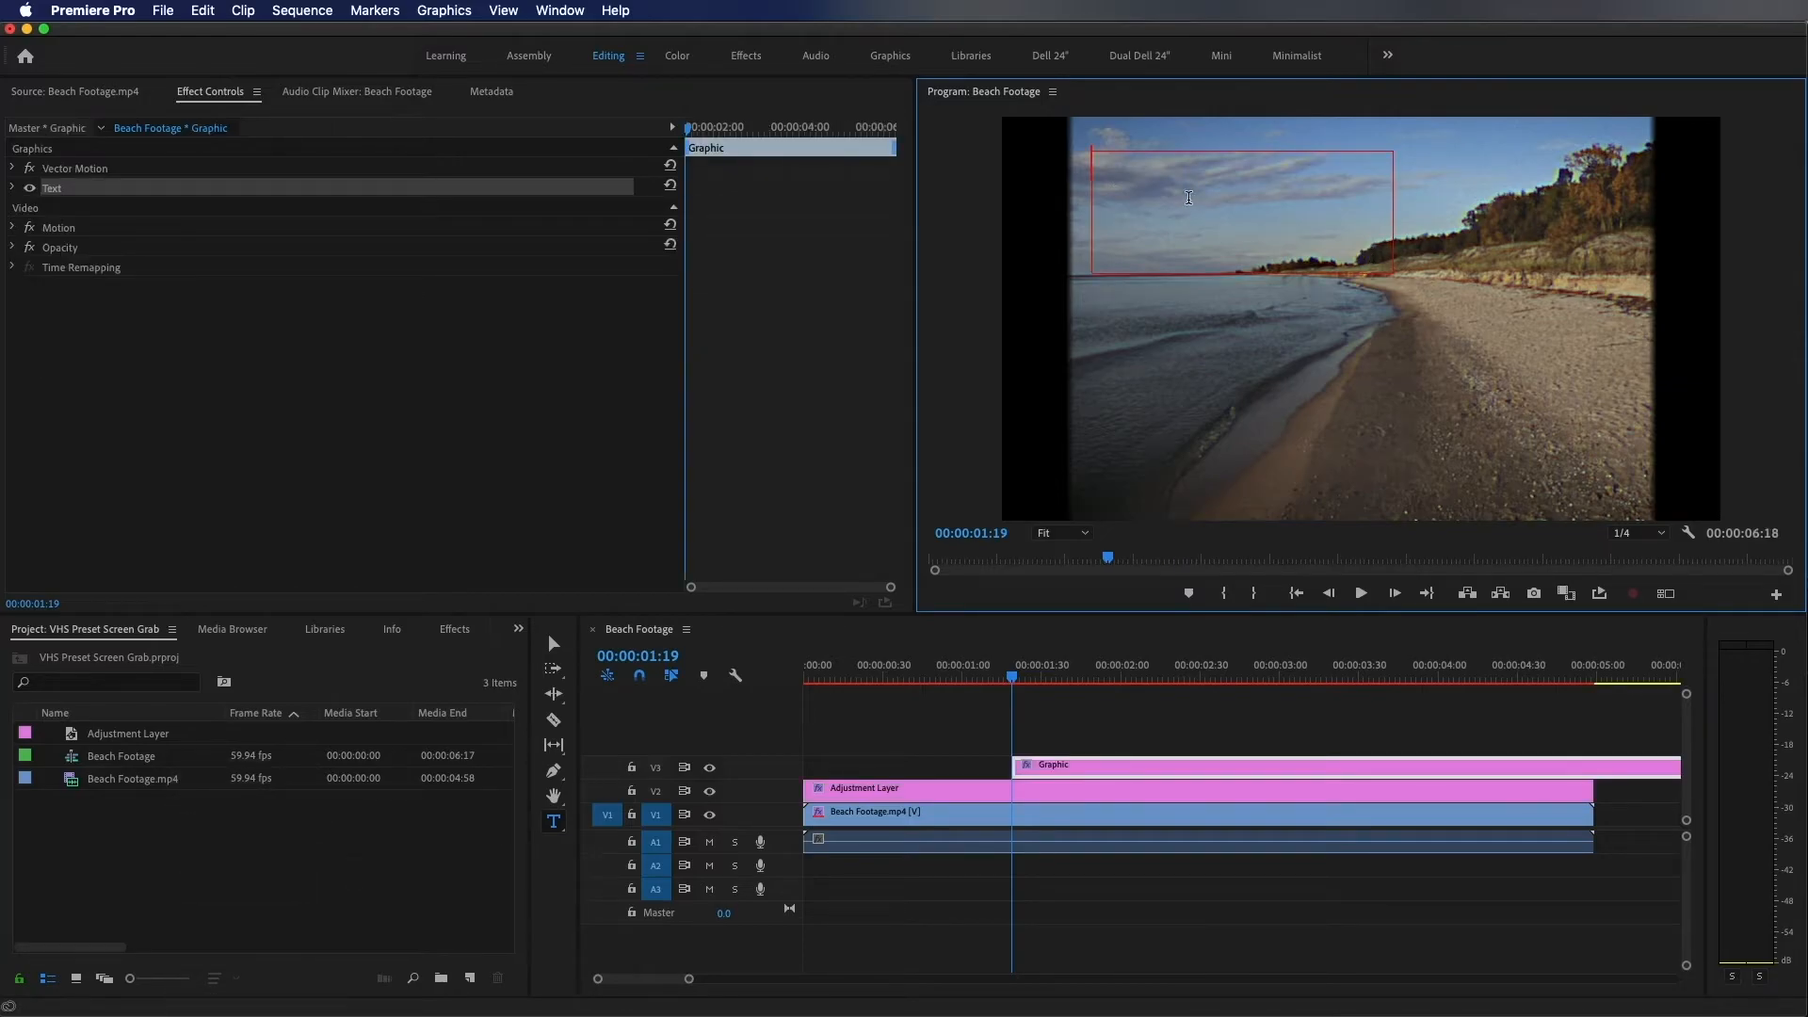
{"action": "left_click", "coordinate": [12, 187]}
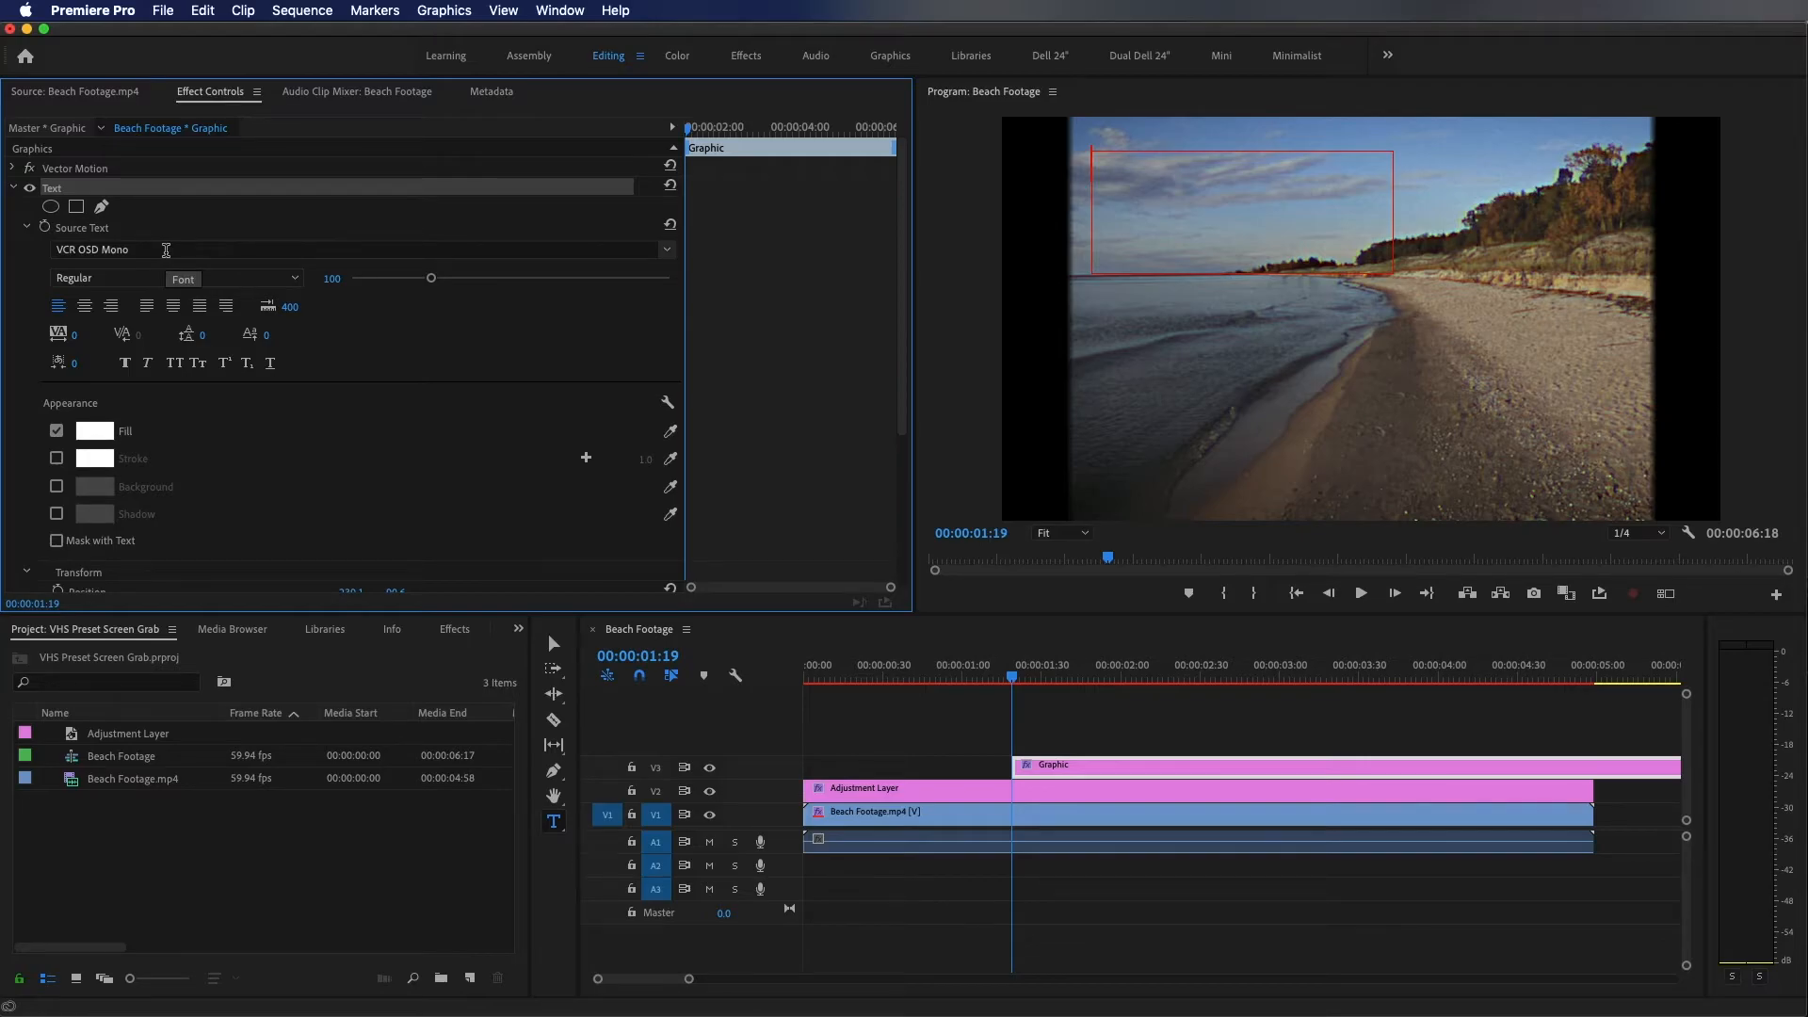
{"action": "left_click", "coordinate": [1097, 176]}
{"action": "type", "text": "PLAY"}
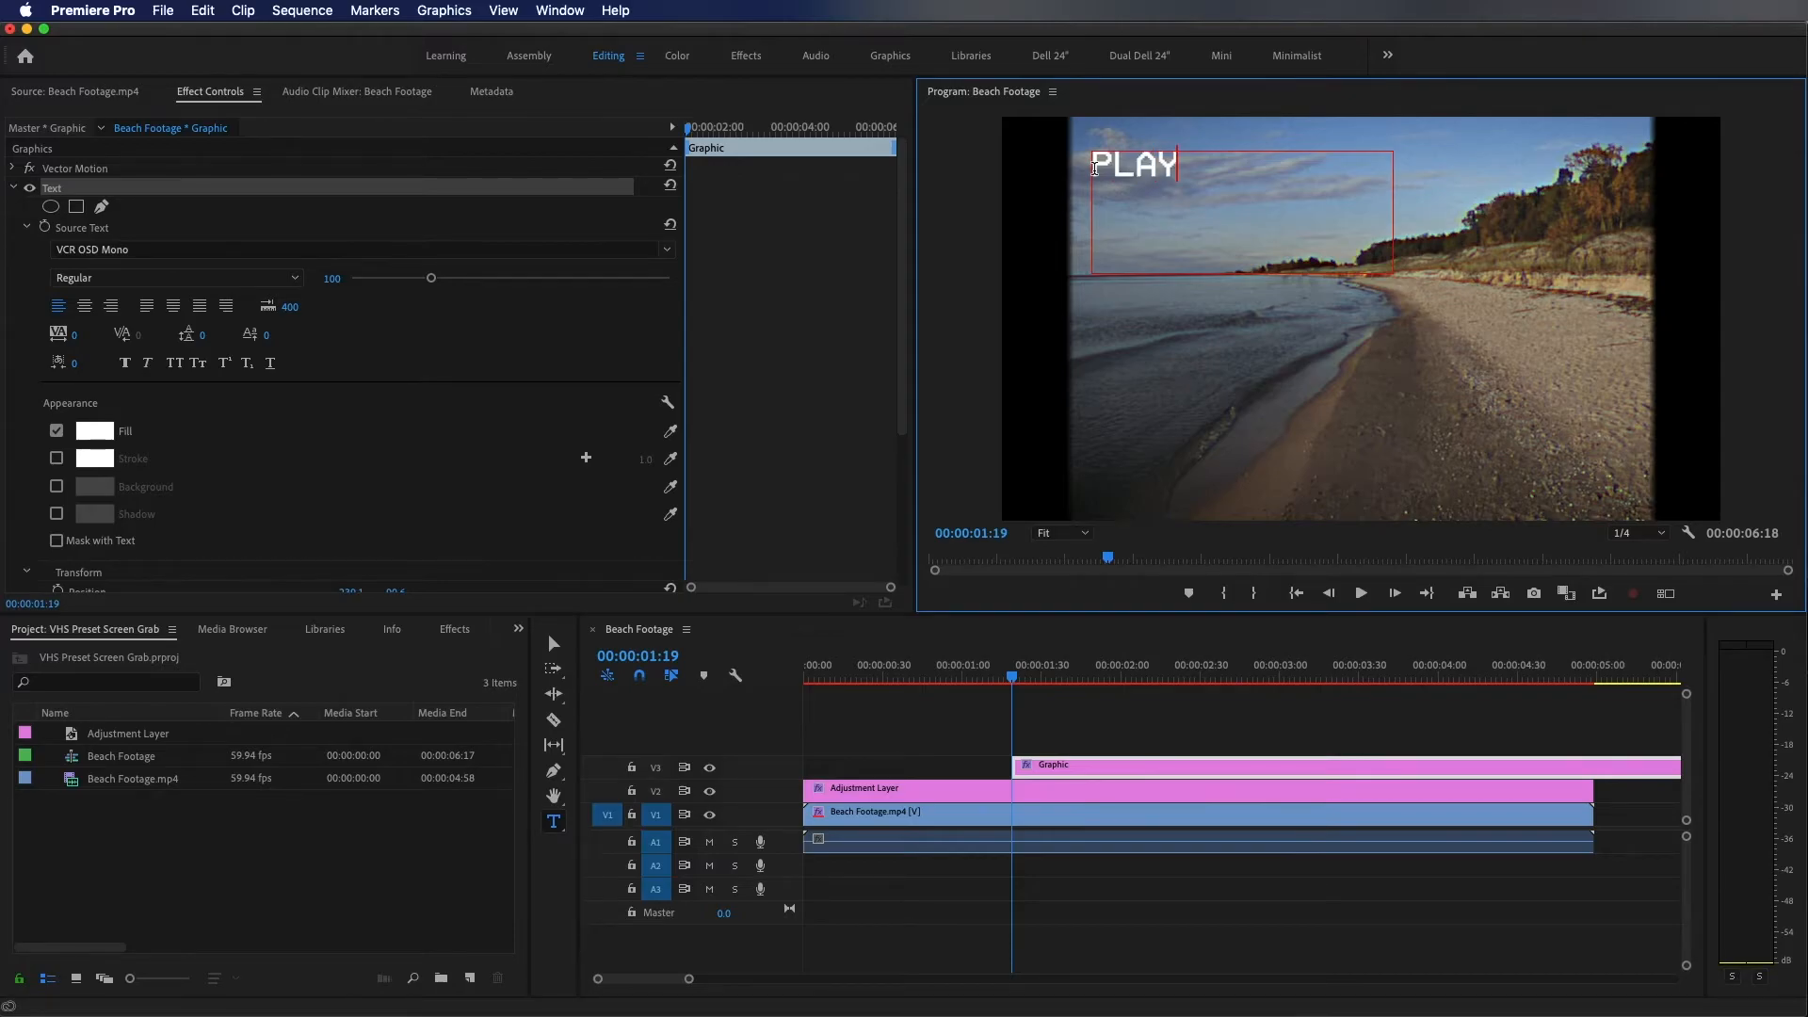
Fit the PLAY text clip on V3 to the full footage length and duplicate it onto V4.
{"action": "left_click", "coordinate": [902, 767]}
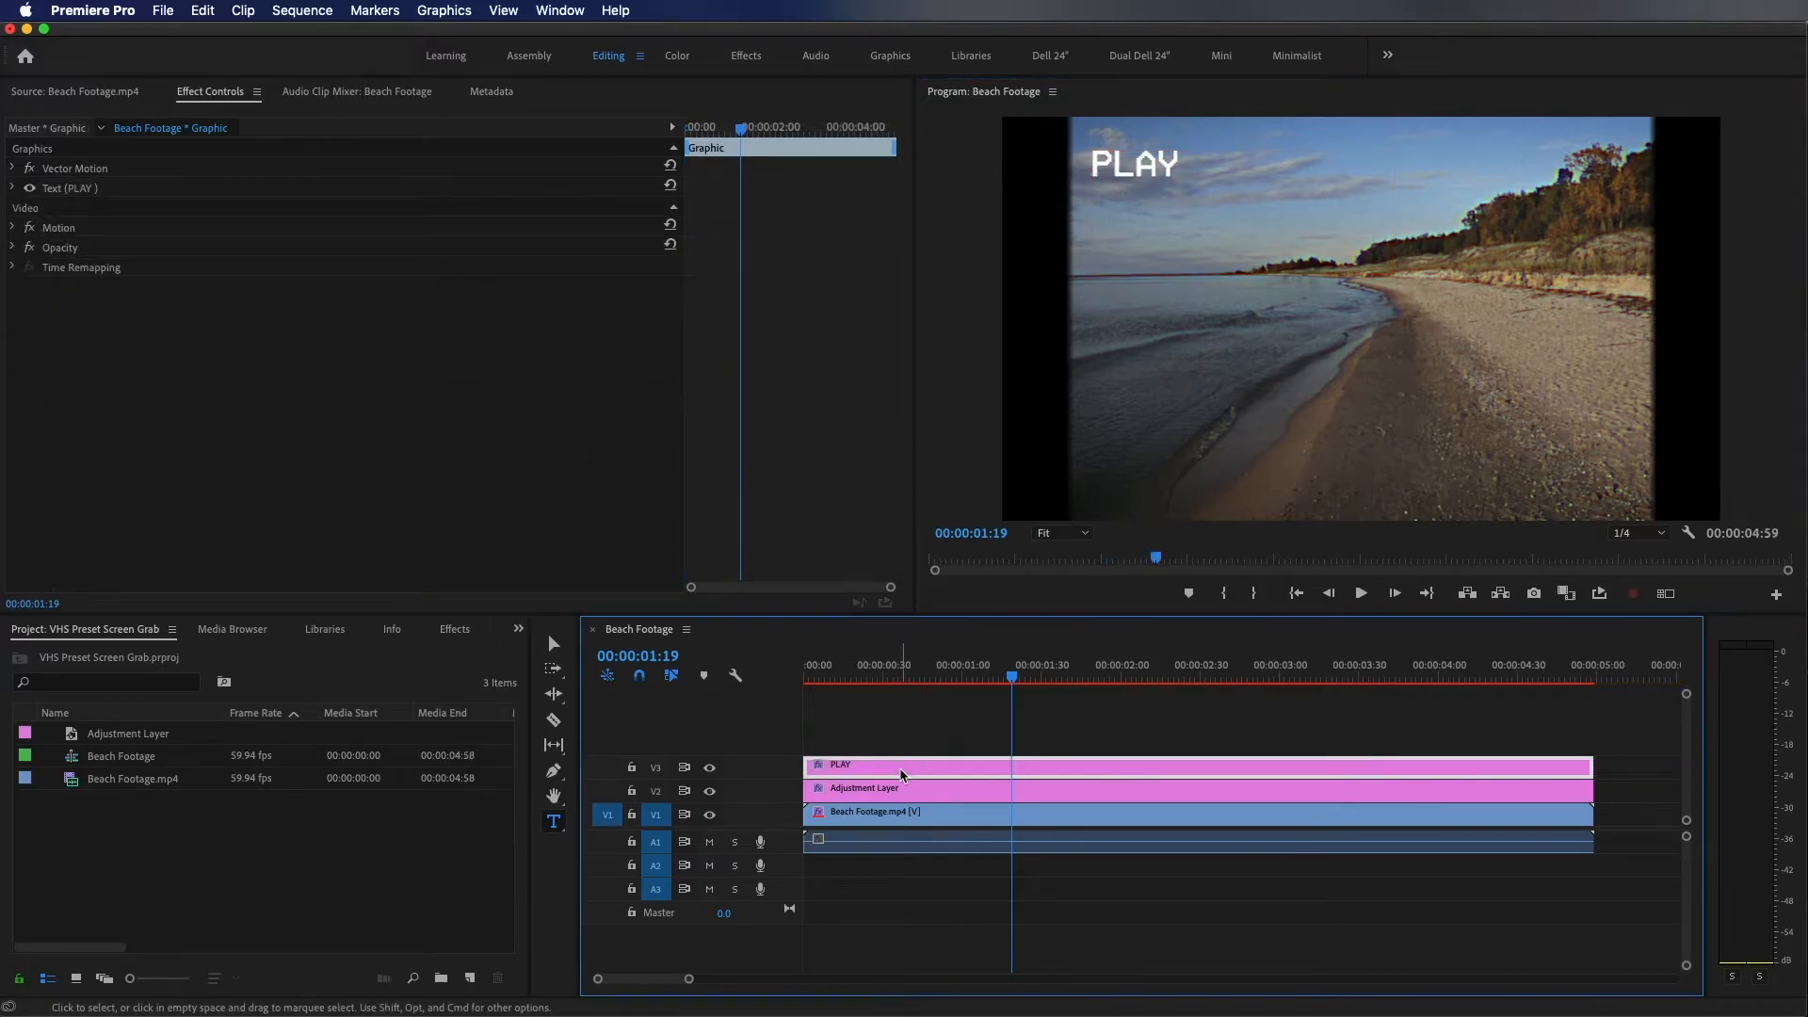
{"action": "left_click_drag", "start_coordinate": [902, 774], "coordinate": [899, 761]}
{"action": "left_click", "coordinate": [931, 744]}
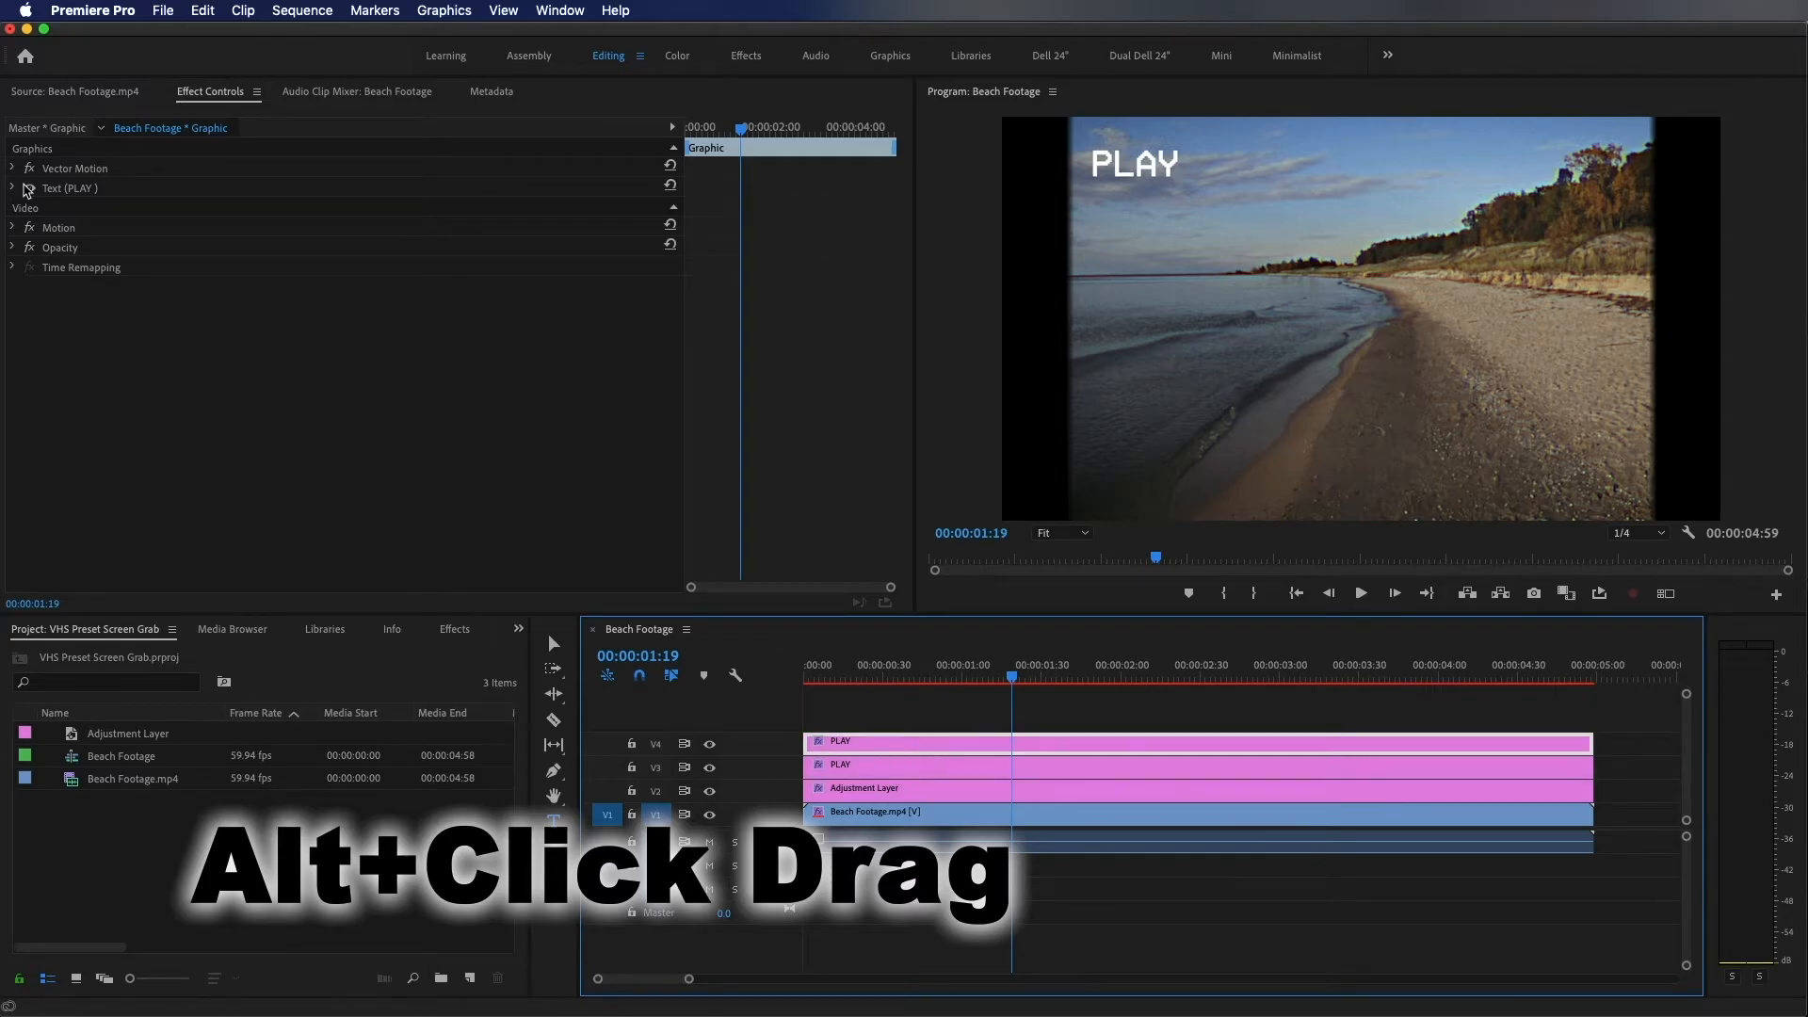
Move the V4 copy of the PLAY text horizontally to the upper-right part of the frame.
{"action": "left_click", "coordinate": [12, 188]}
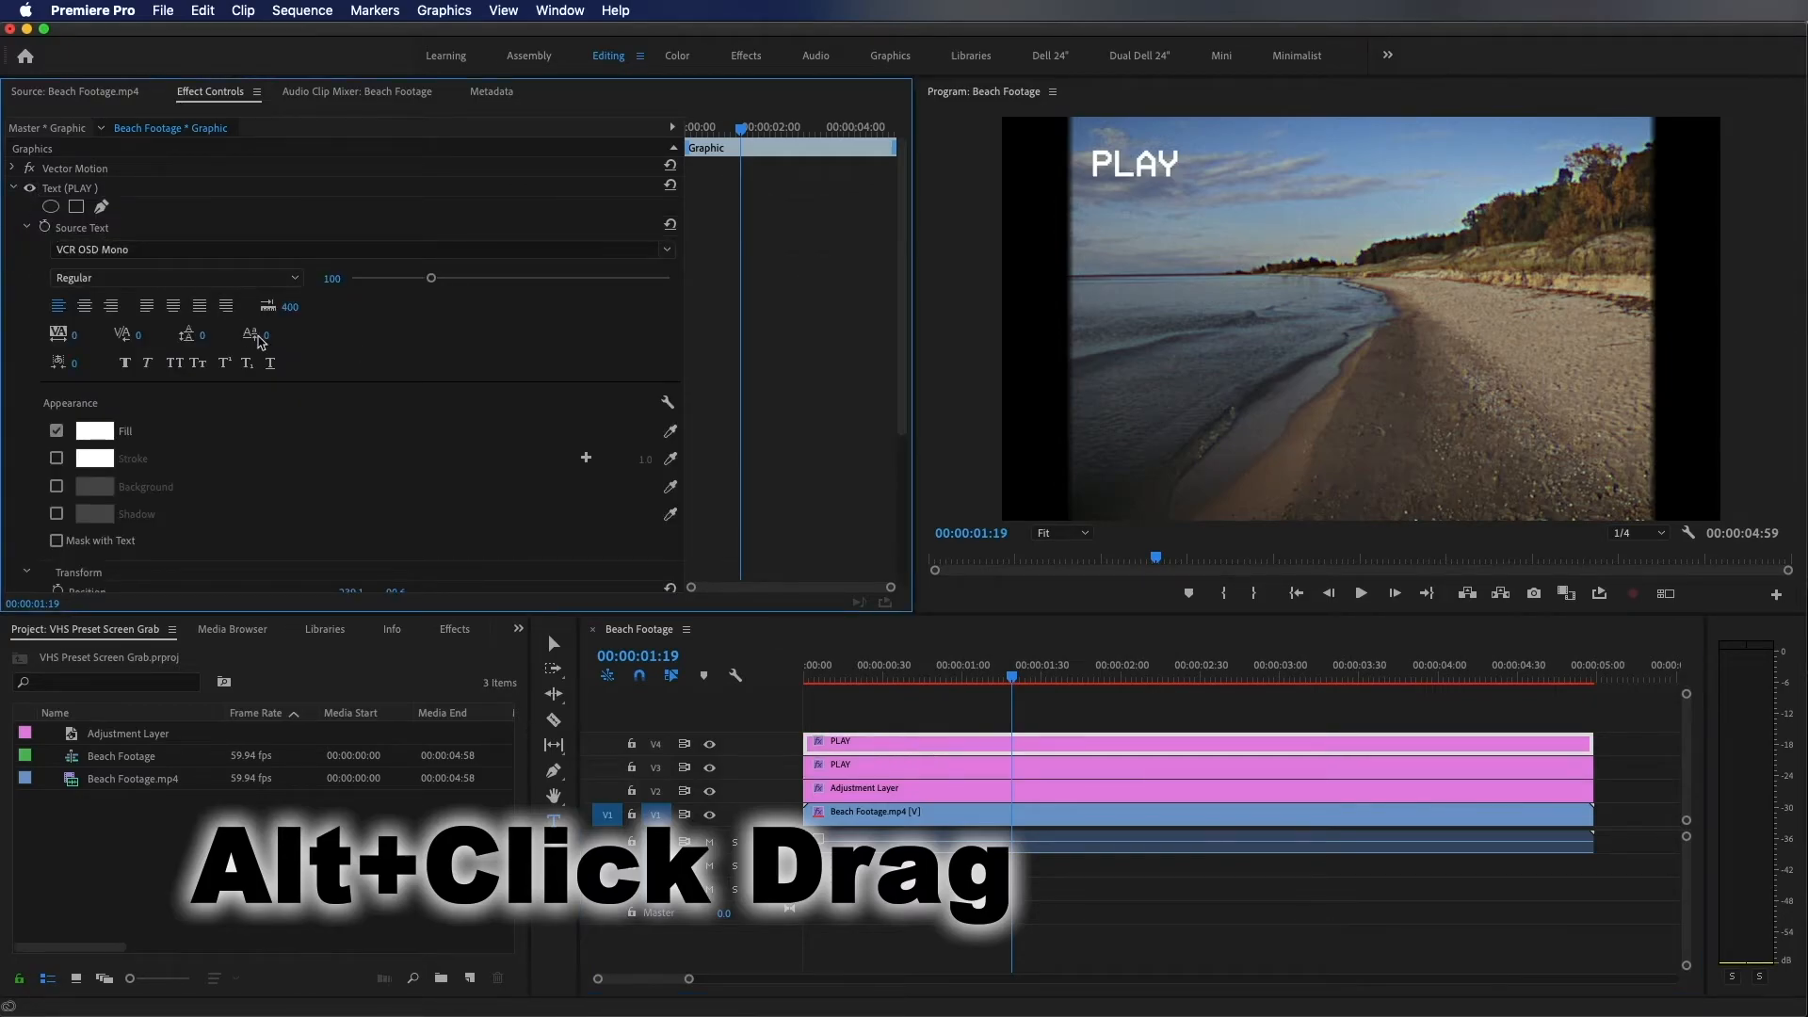
{"action": "scroll", "coordinate": [312, 360], "scroll_direction": "down", "scroll_amount": 3}
{"action": "scroll", "coordinate": [312, 361], "scroll_direction": "down", "scroll_amount": 1}
{"action": "left_click_drag", "start_coordinate": [351, 442], "coordinate": [1422, 442]}
Replace the text of the V4 copy with the date 6/23/1995.
{"action": "left_click", "coordinate": [47, 193]}
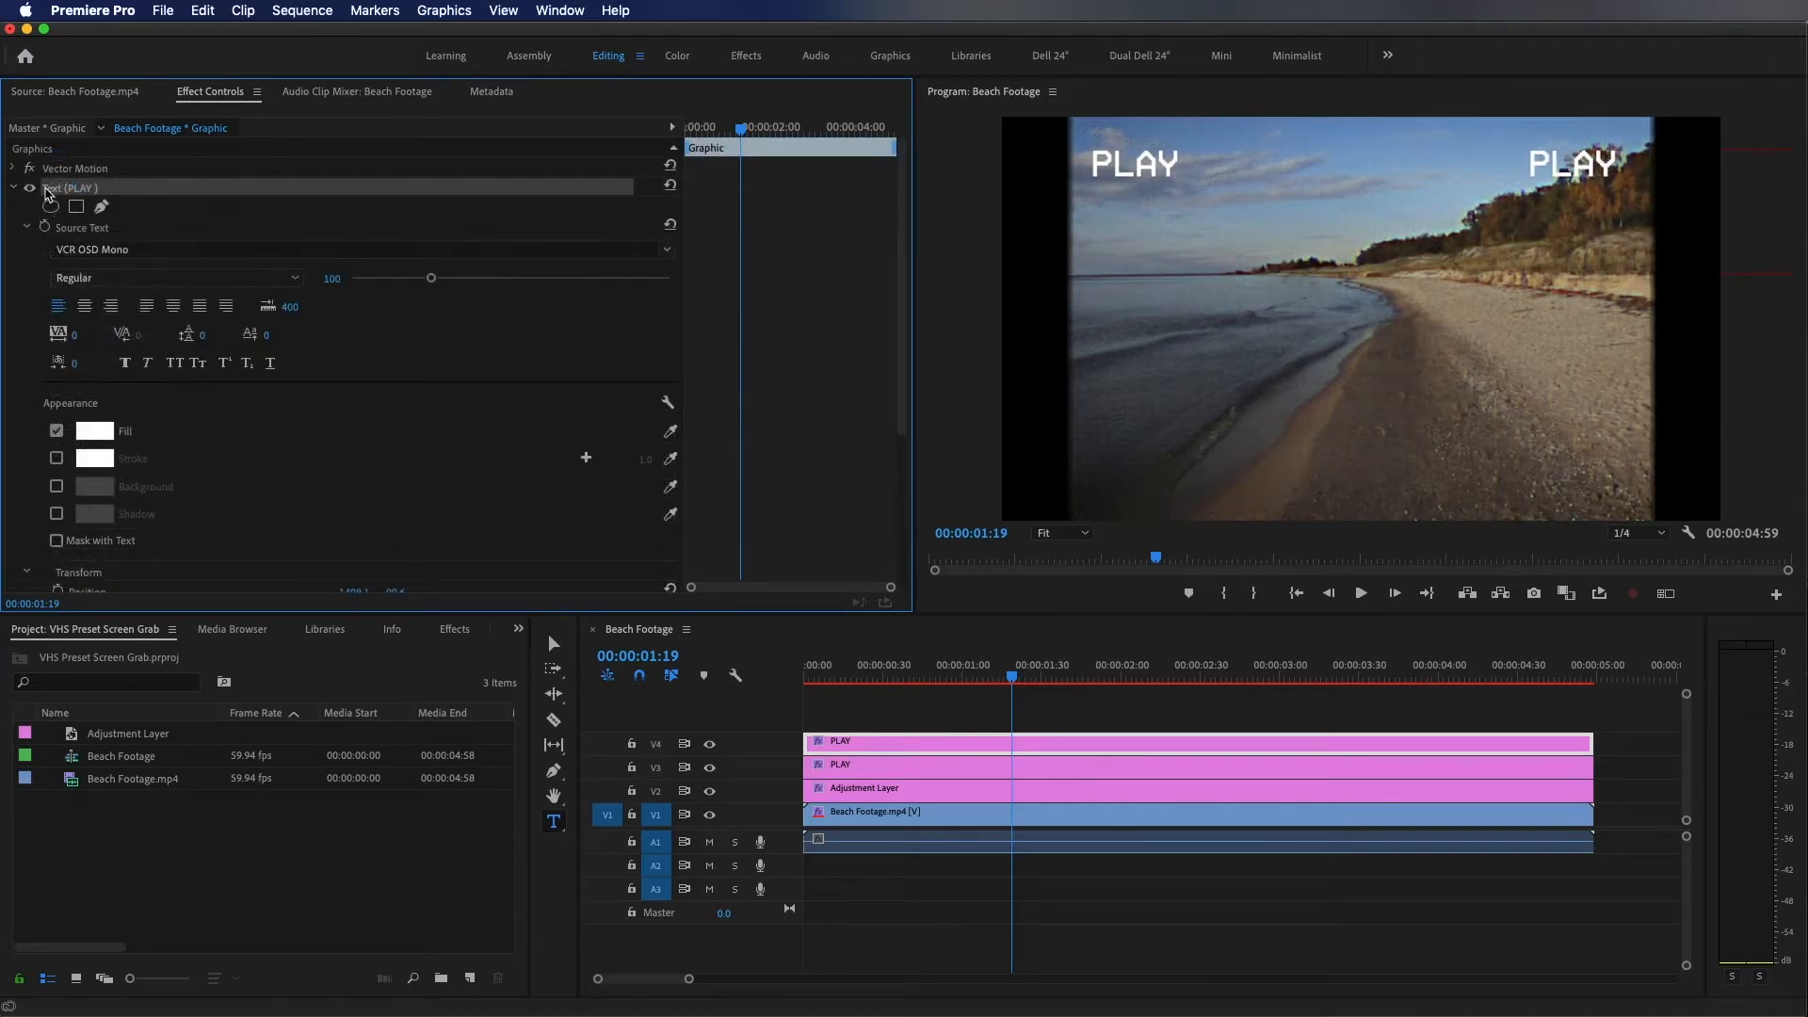
{"action": "left_click", "coordinate": [1611, 173]}
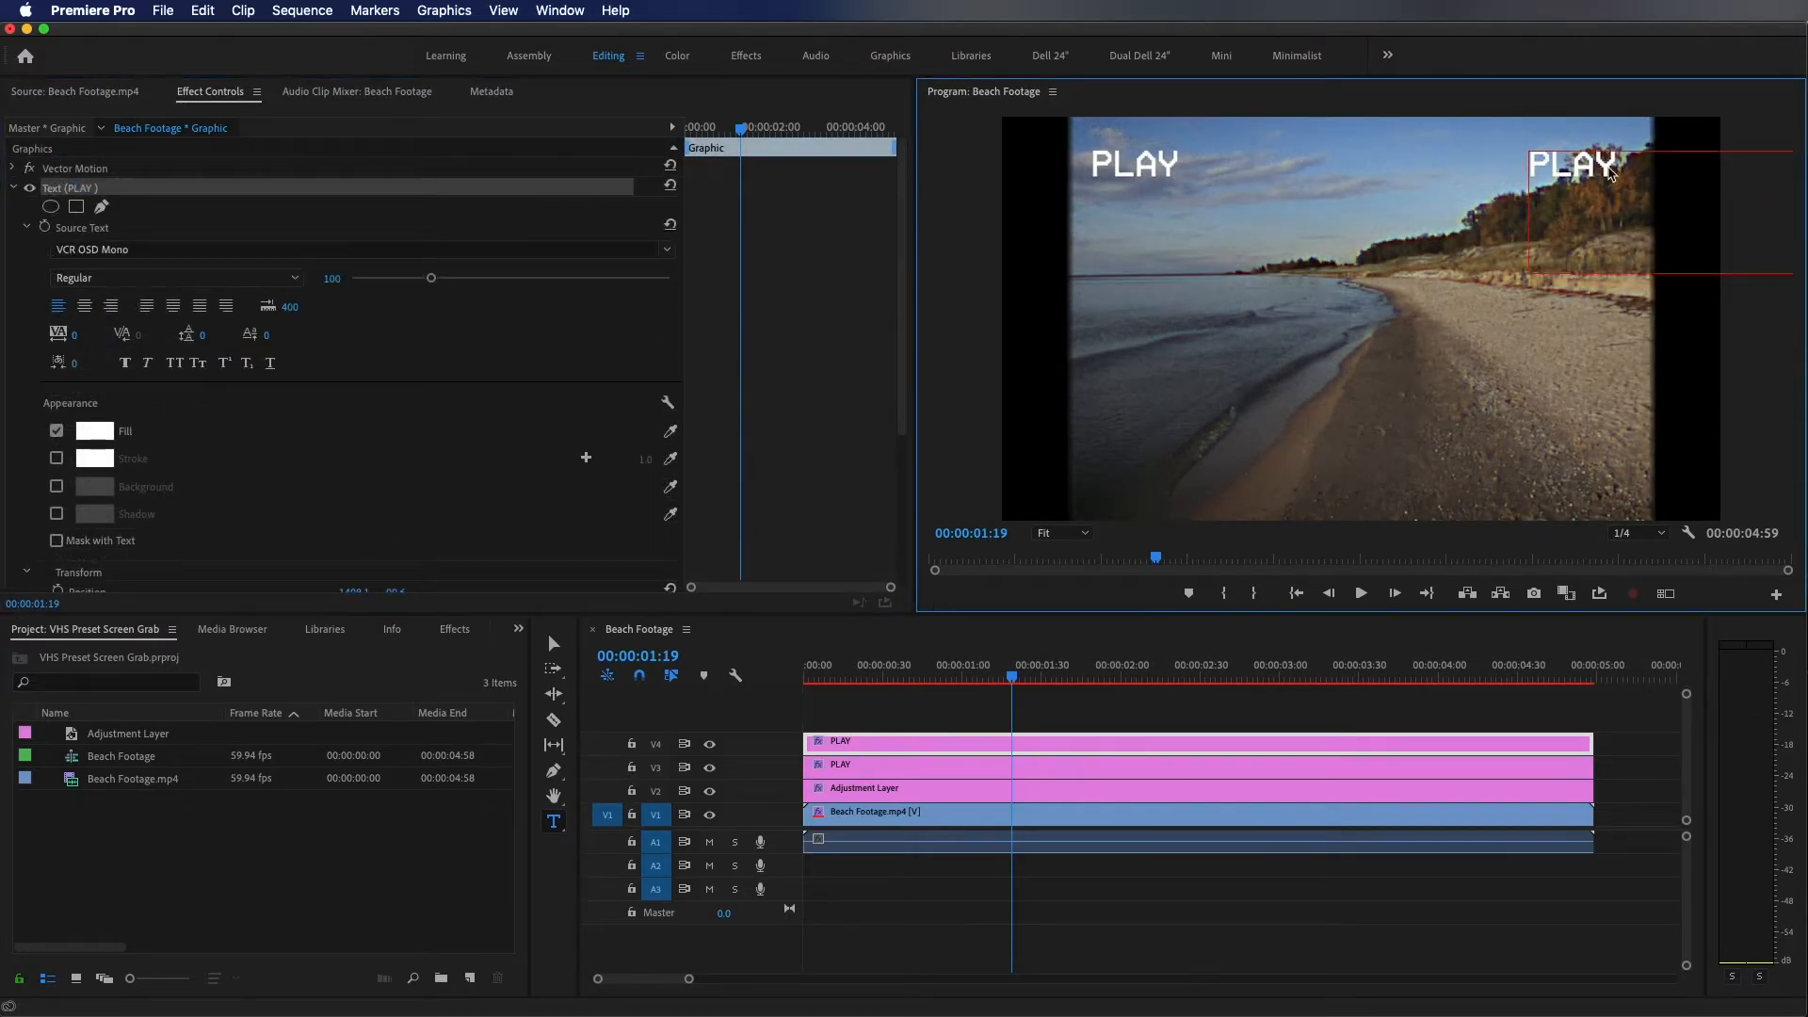
{"action": "left_click_drag", "start_coordinate": [1610, 172], "coordinate": [1505, 177]}
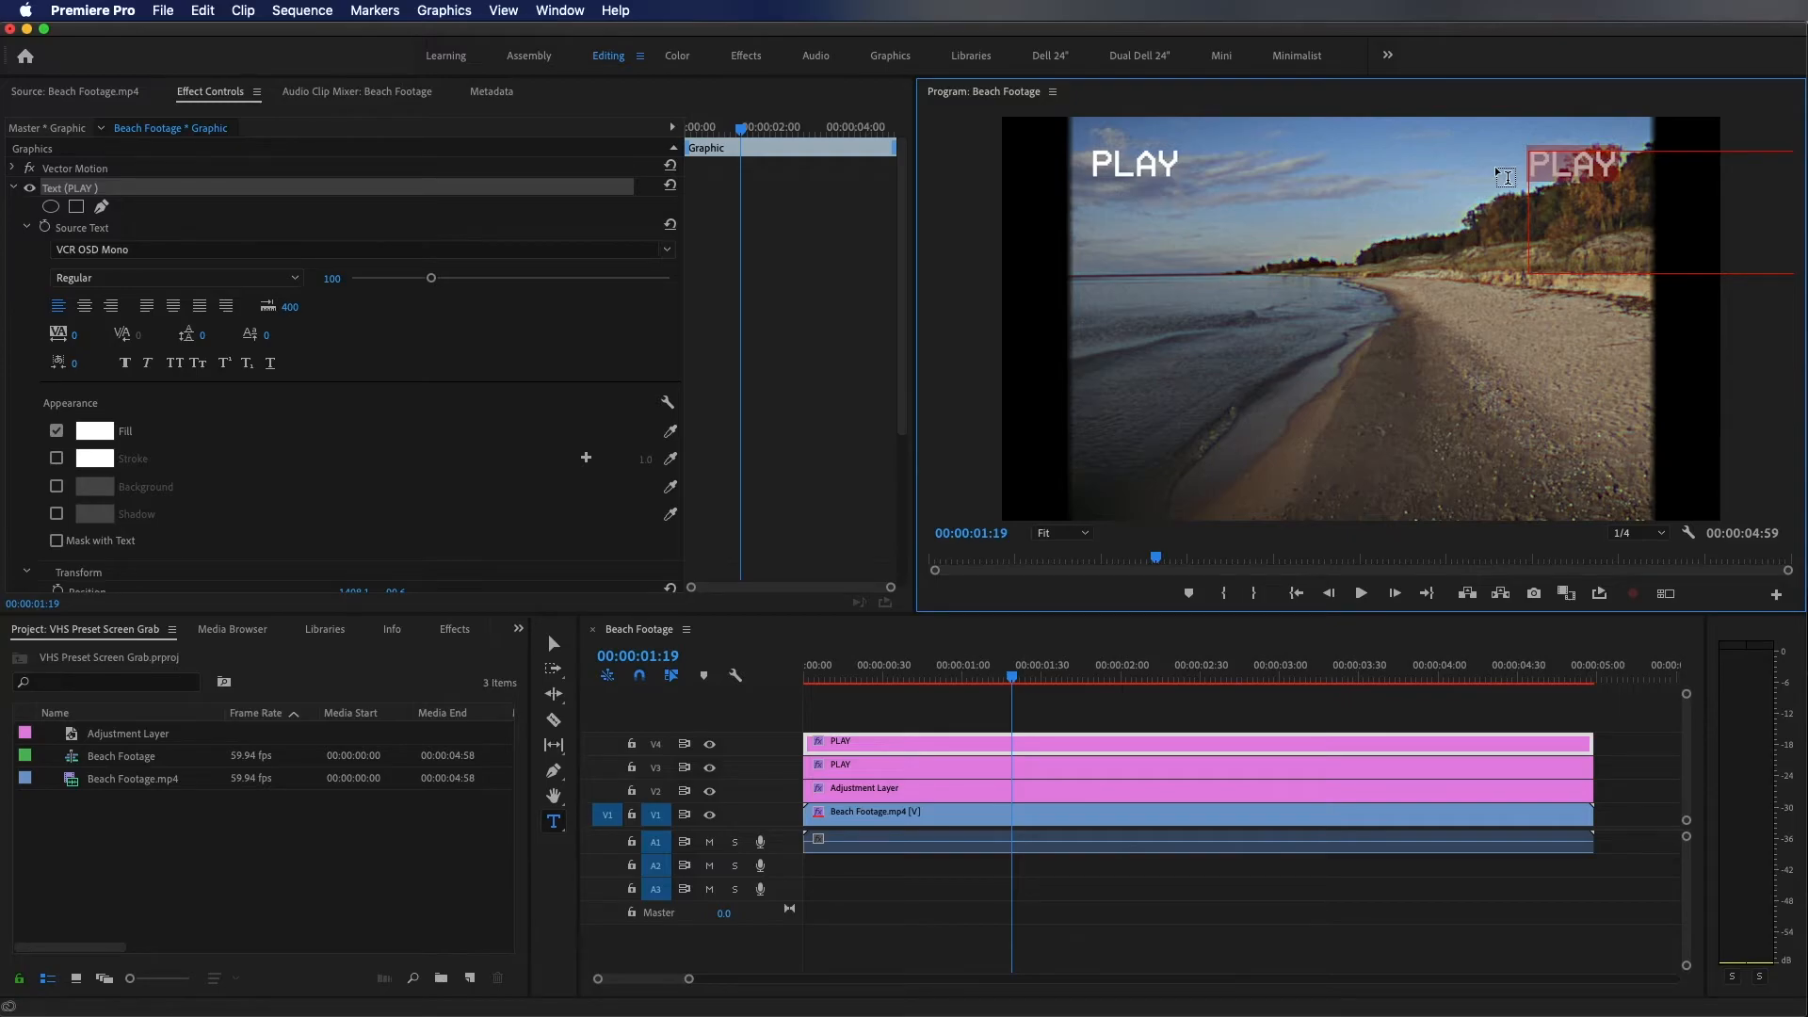
{"action": "type", "text": "6/23/1995"}
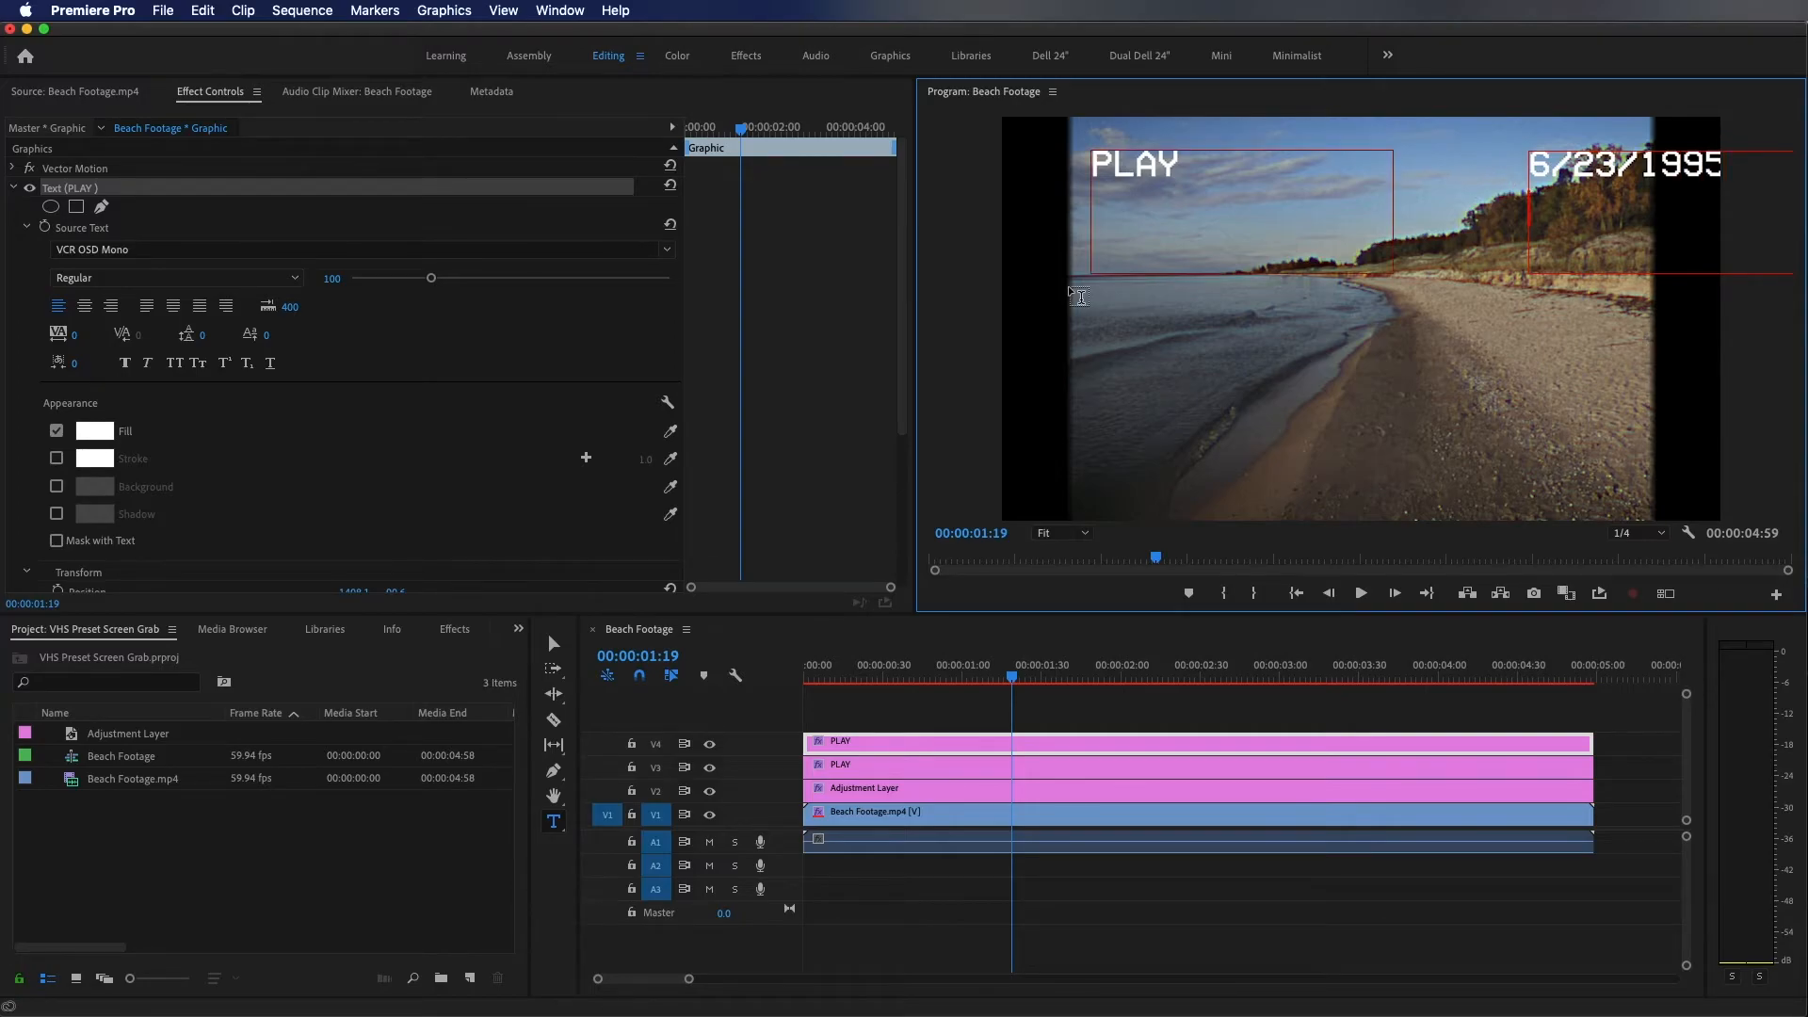
Shift the 6/23/1995 text to the left until it fits inside the cropped picture, and deselect it.
{"action": "scroll", "coordinate": [363, 384], "scroll_direction": "down", "scroll_amount": 5}
{"action": "left_click_drag", "start_coordinate": [349, 389], "coordinate": [113, 389]}
{"action": "key", "text": "v"}
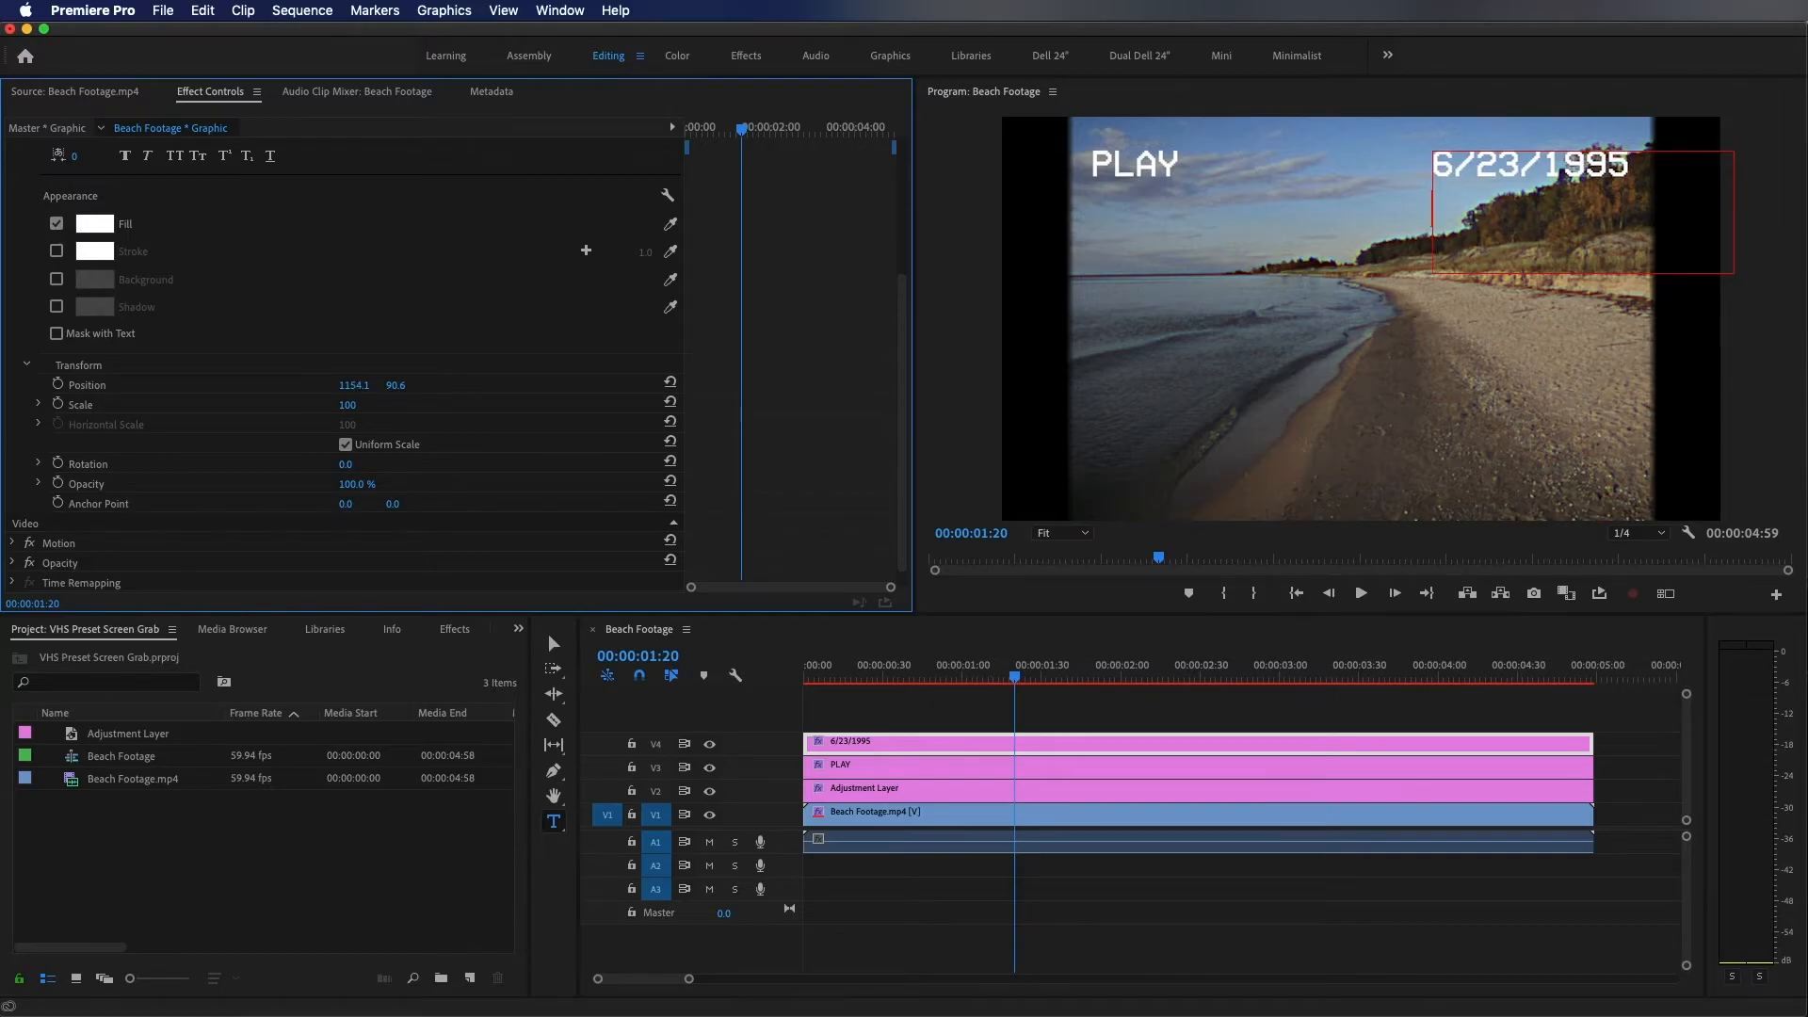
{"action": "left_click", "coordinate": [1042, 695]}
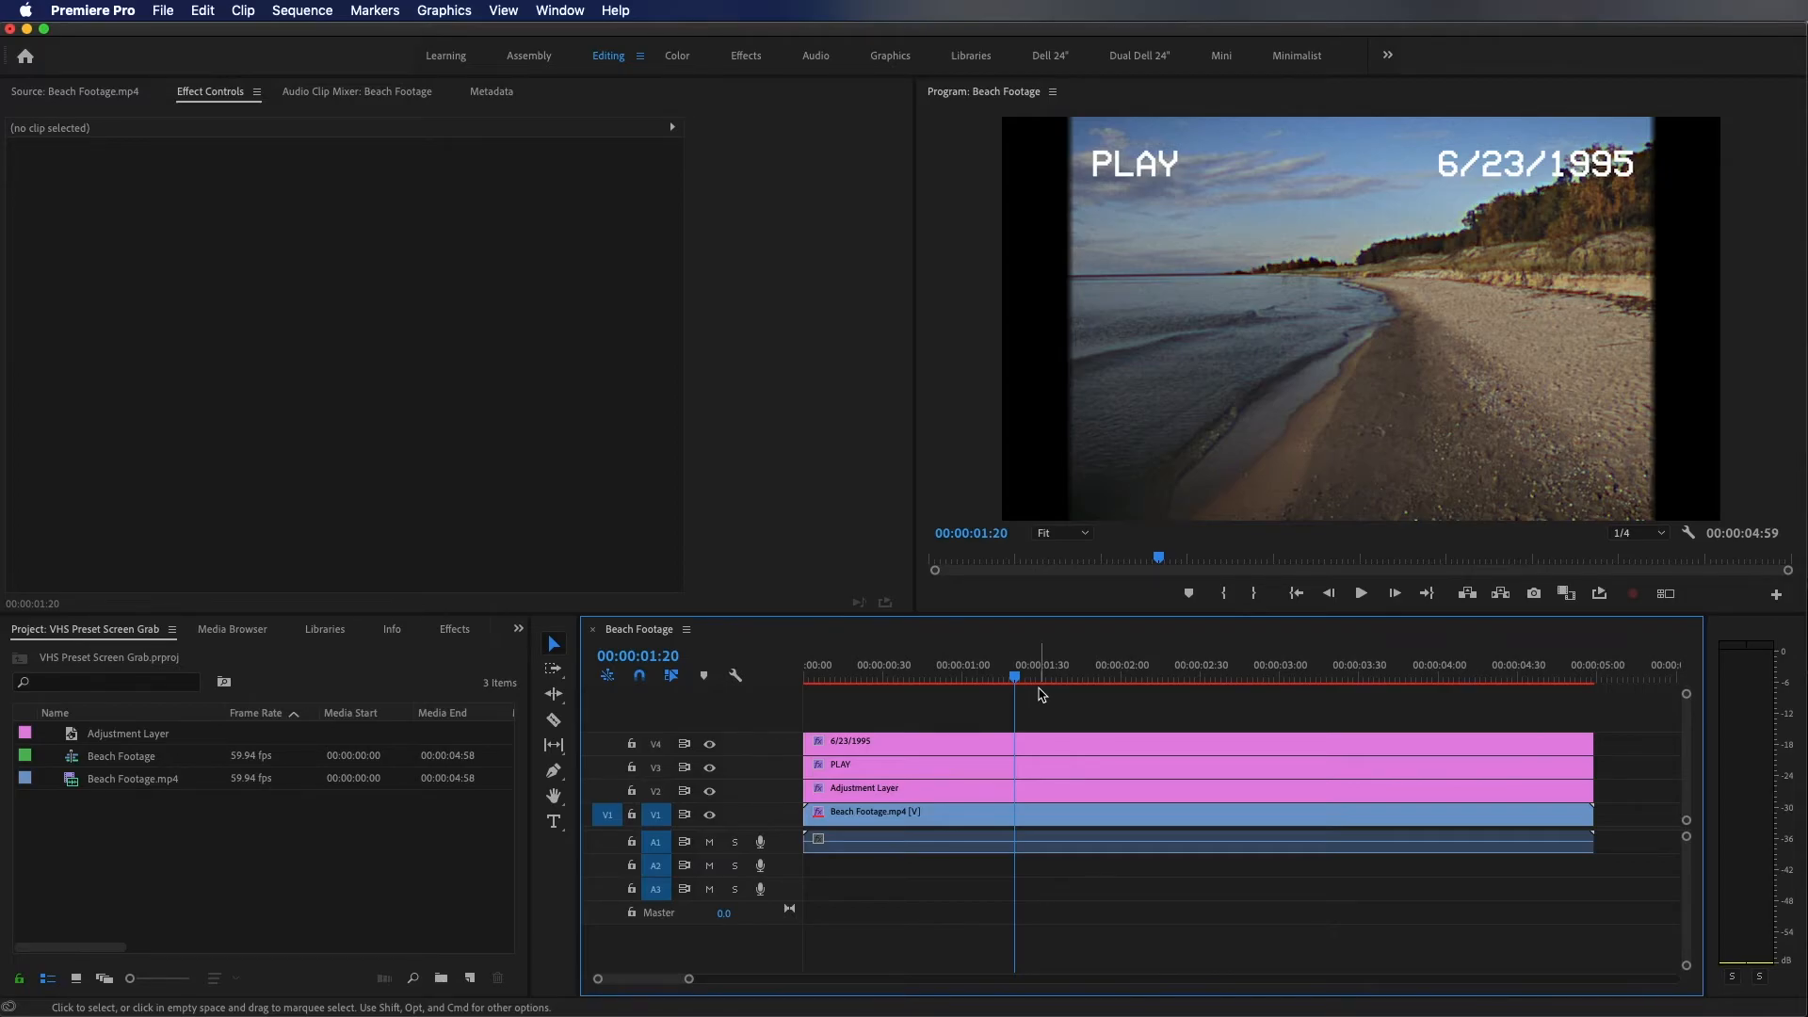
Select the Noise, both Channel Blur, Unsharp Mask and Wave Warp effects on Beach Footage.mp4 and open the Save Preset dialog.
{"action": "left_click", "coordinate": [1042, 823]}
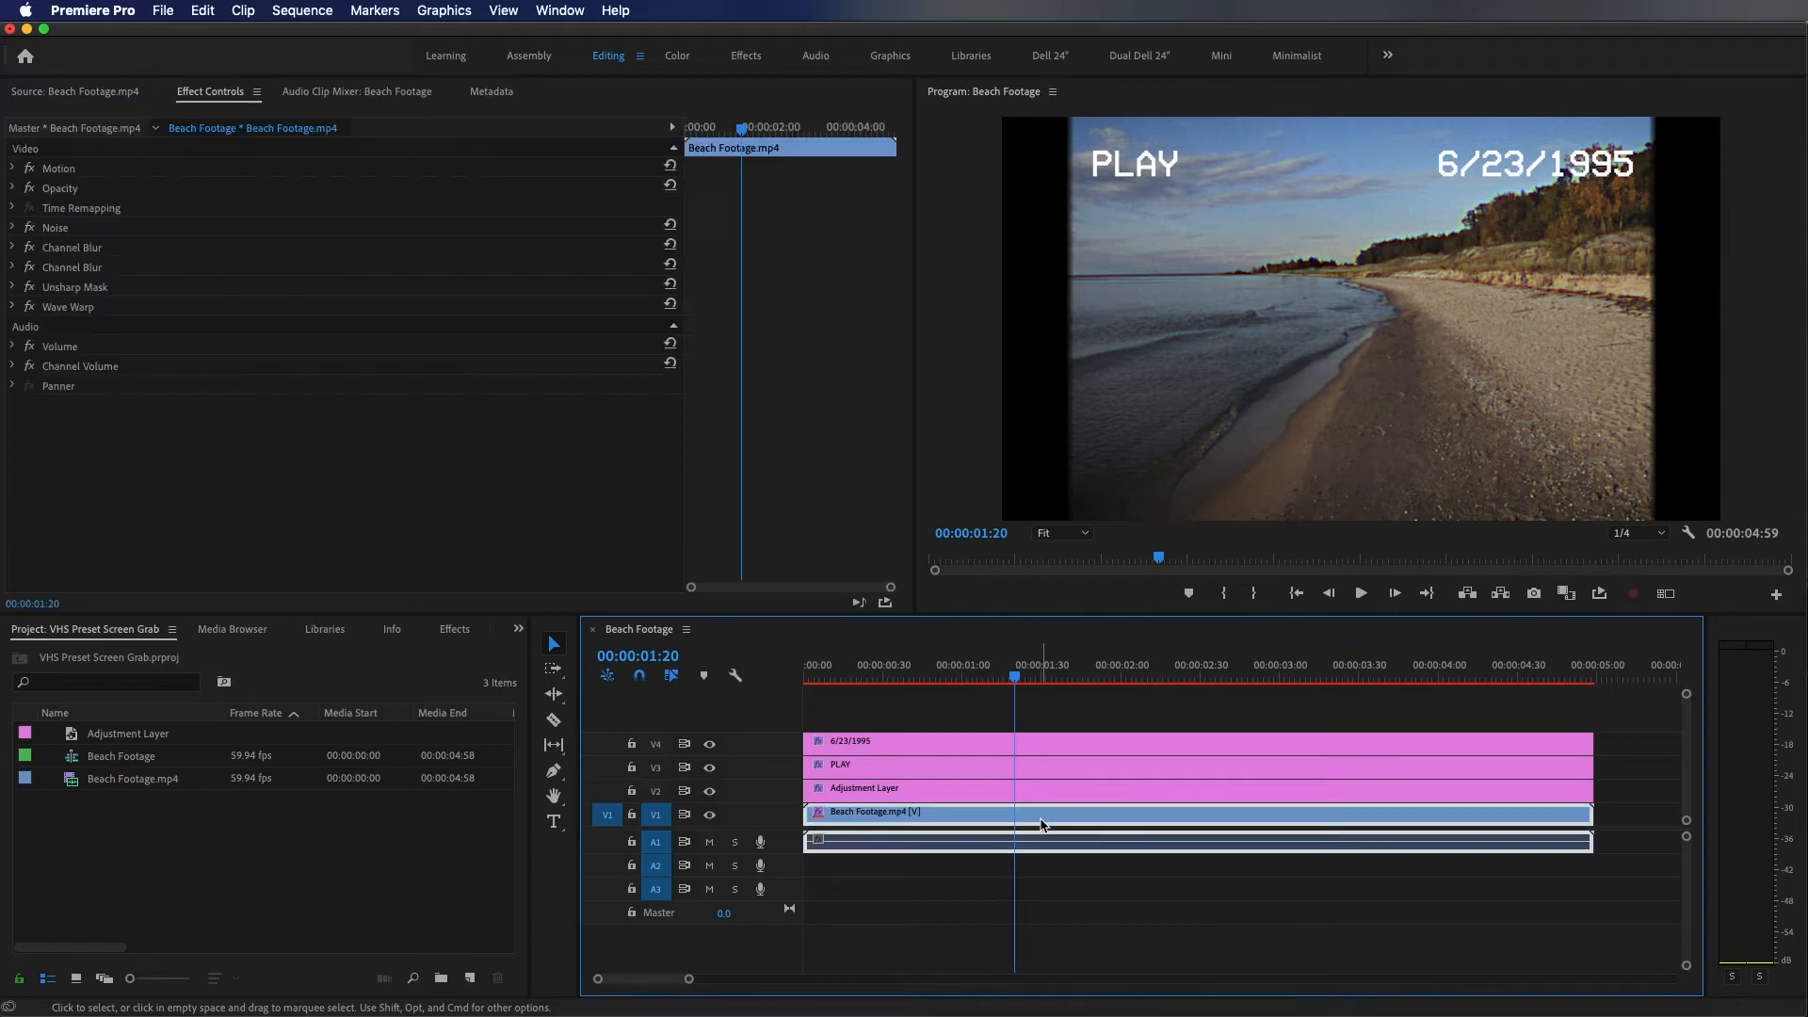
{"action": "left_click", "coordinate": [77, 426]}
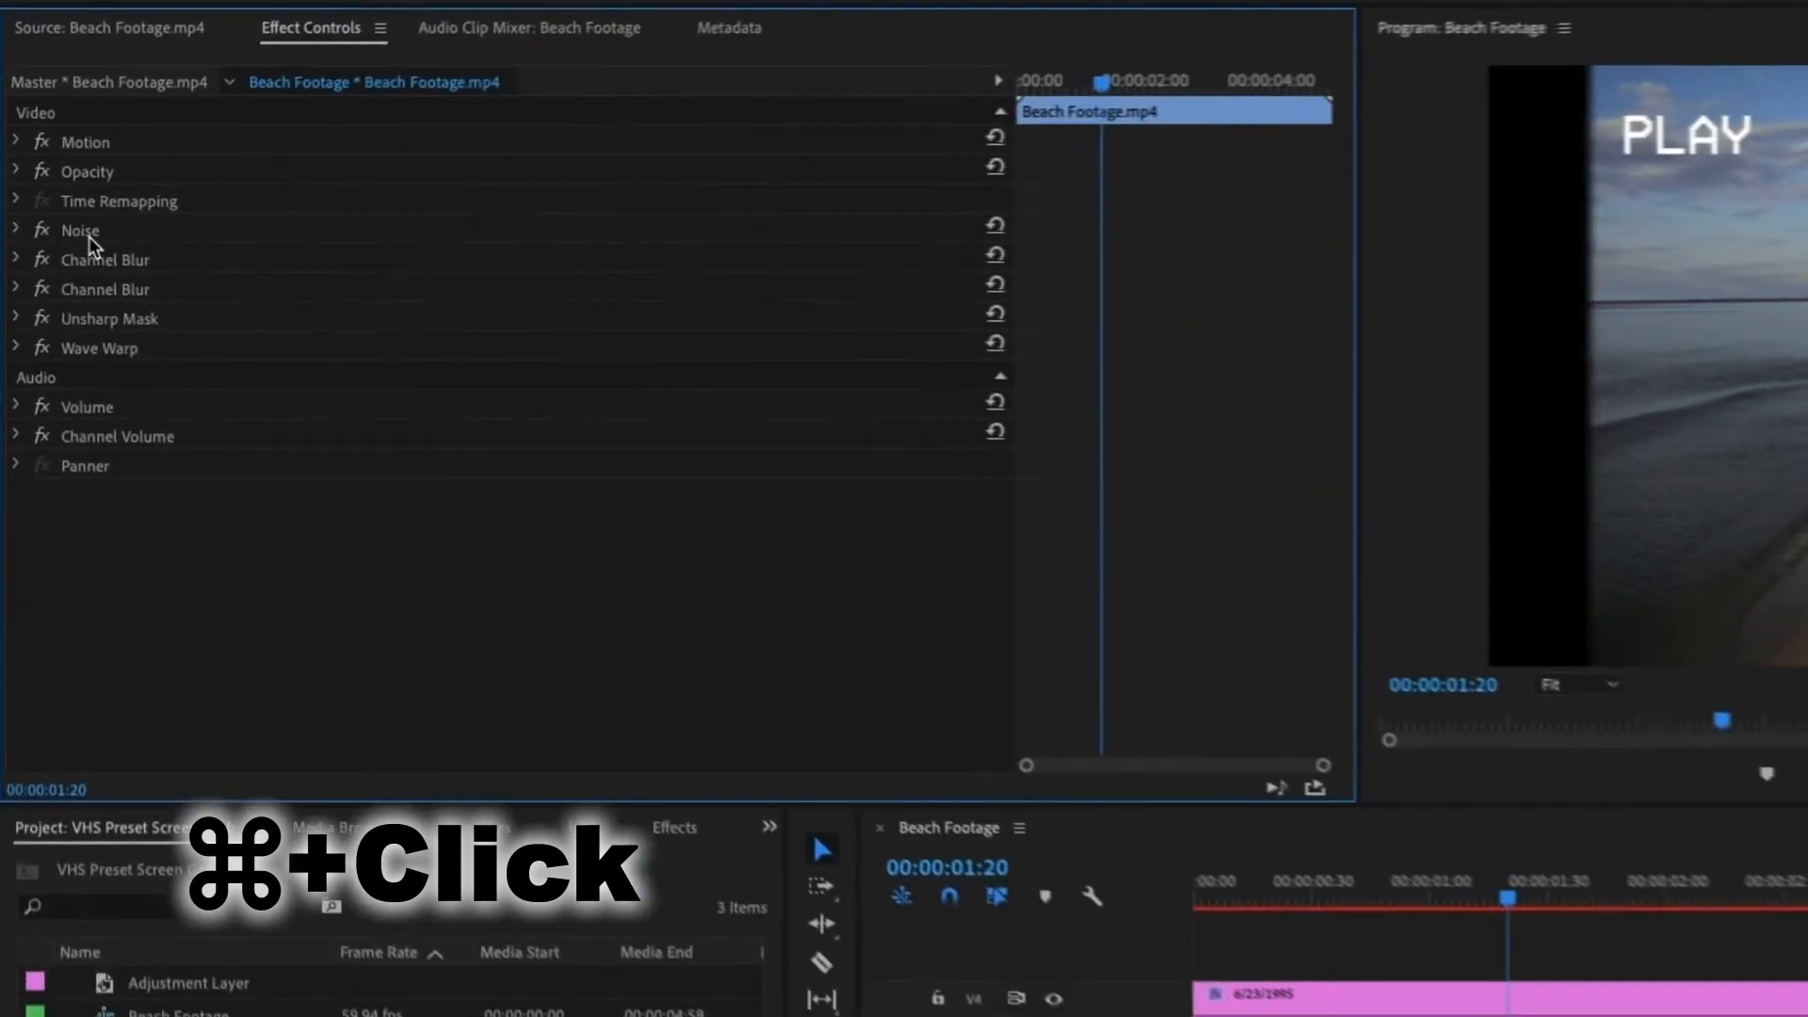
{"action": "left_click", "coordinate": [60, 230]}
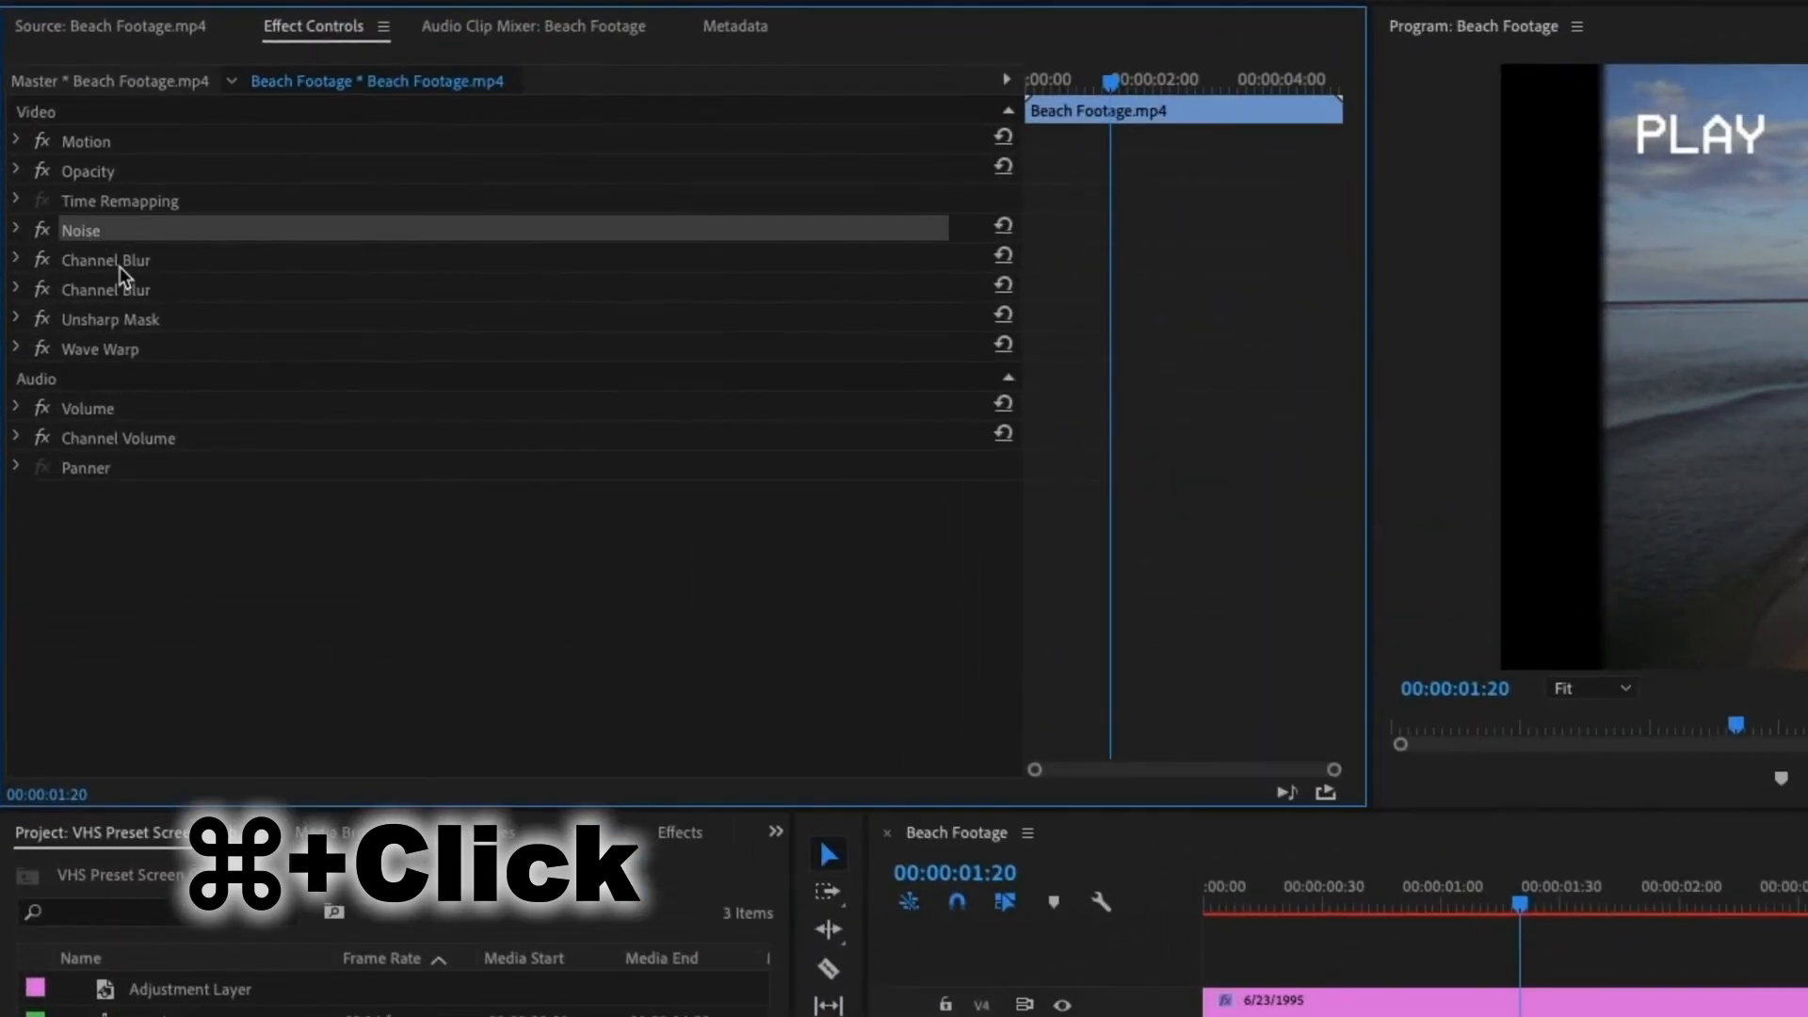
{"action": "left_click", "coordinate": [81, 251], "text": "super"}
{"action": "left_click", "coordinate": [66, 268], "text": "super"}
{"action": "left_click", "coordinate": [98, 318], "text": "super"}
{"action": "left_click", "coordinate": [94, 348], "text": "super"}
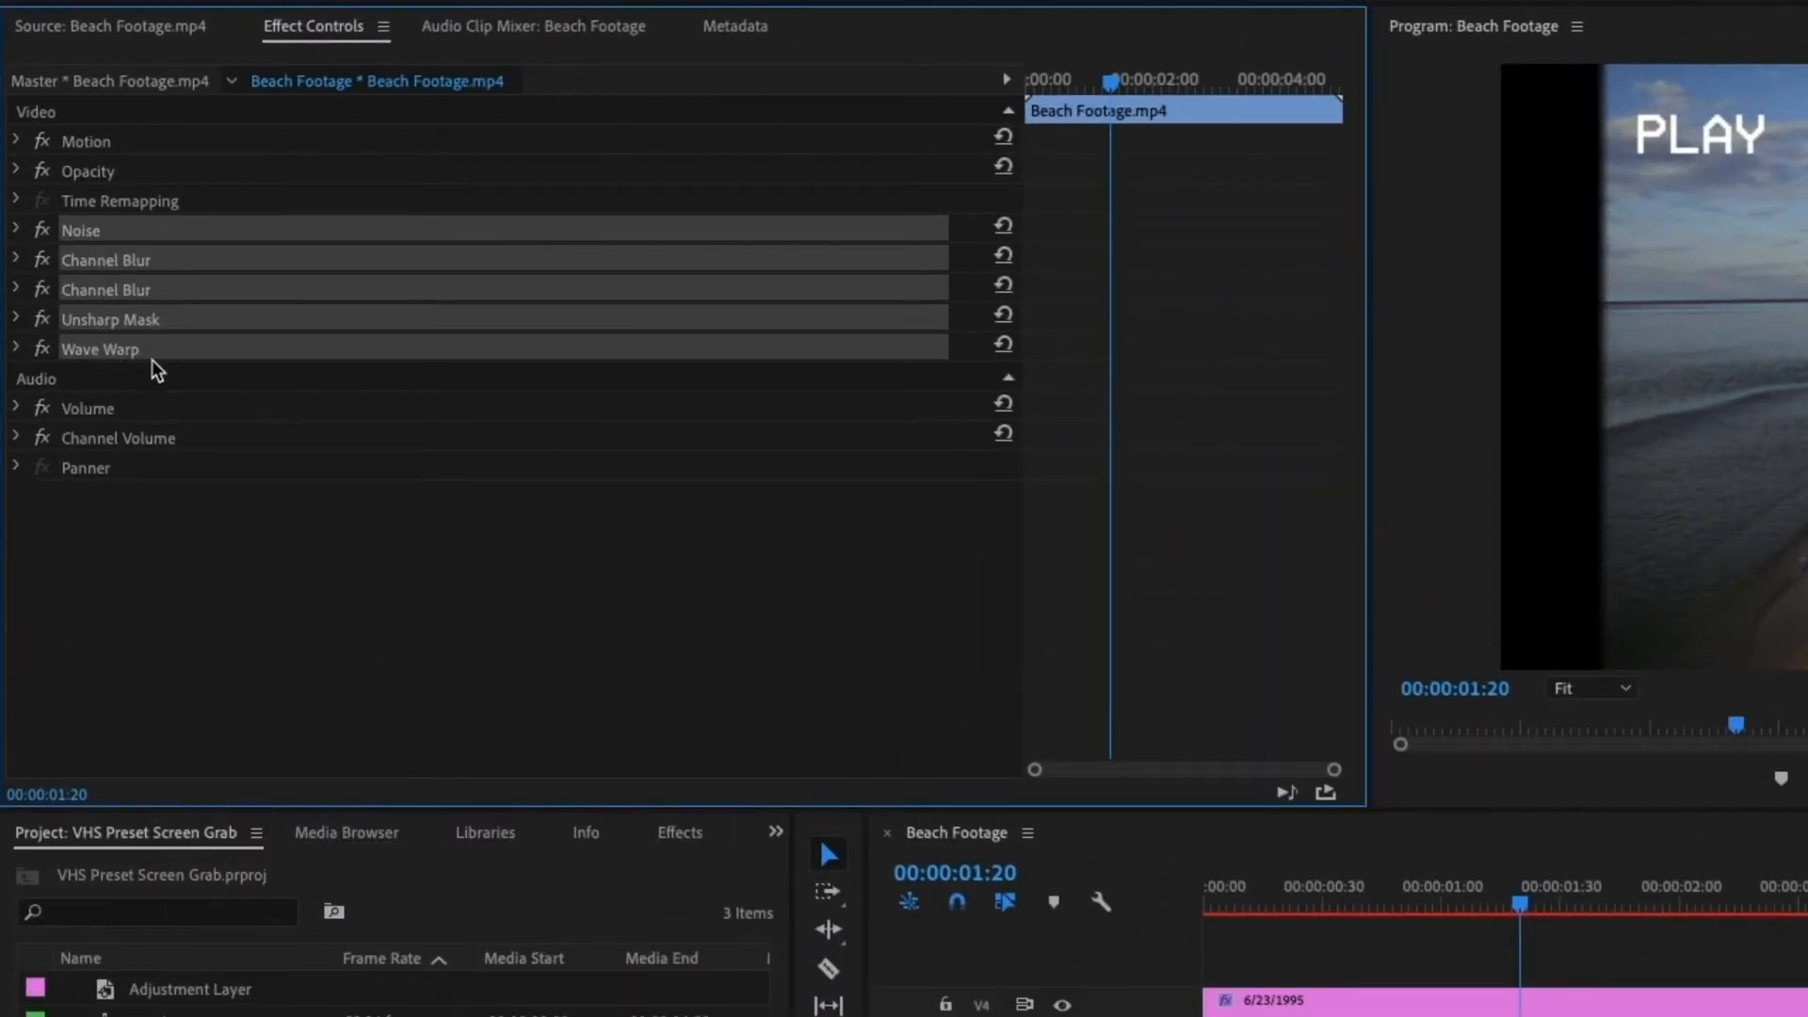
{"action": "right_click", "coordinate": [182, 351]}
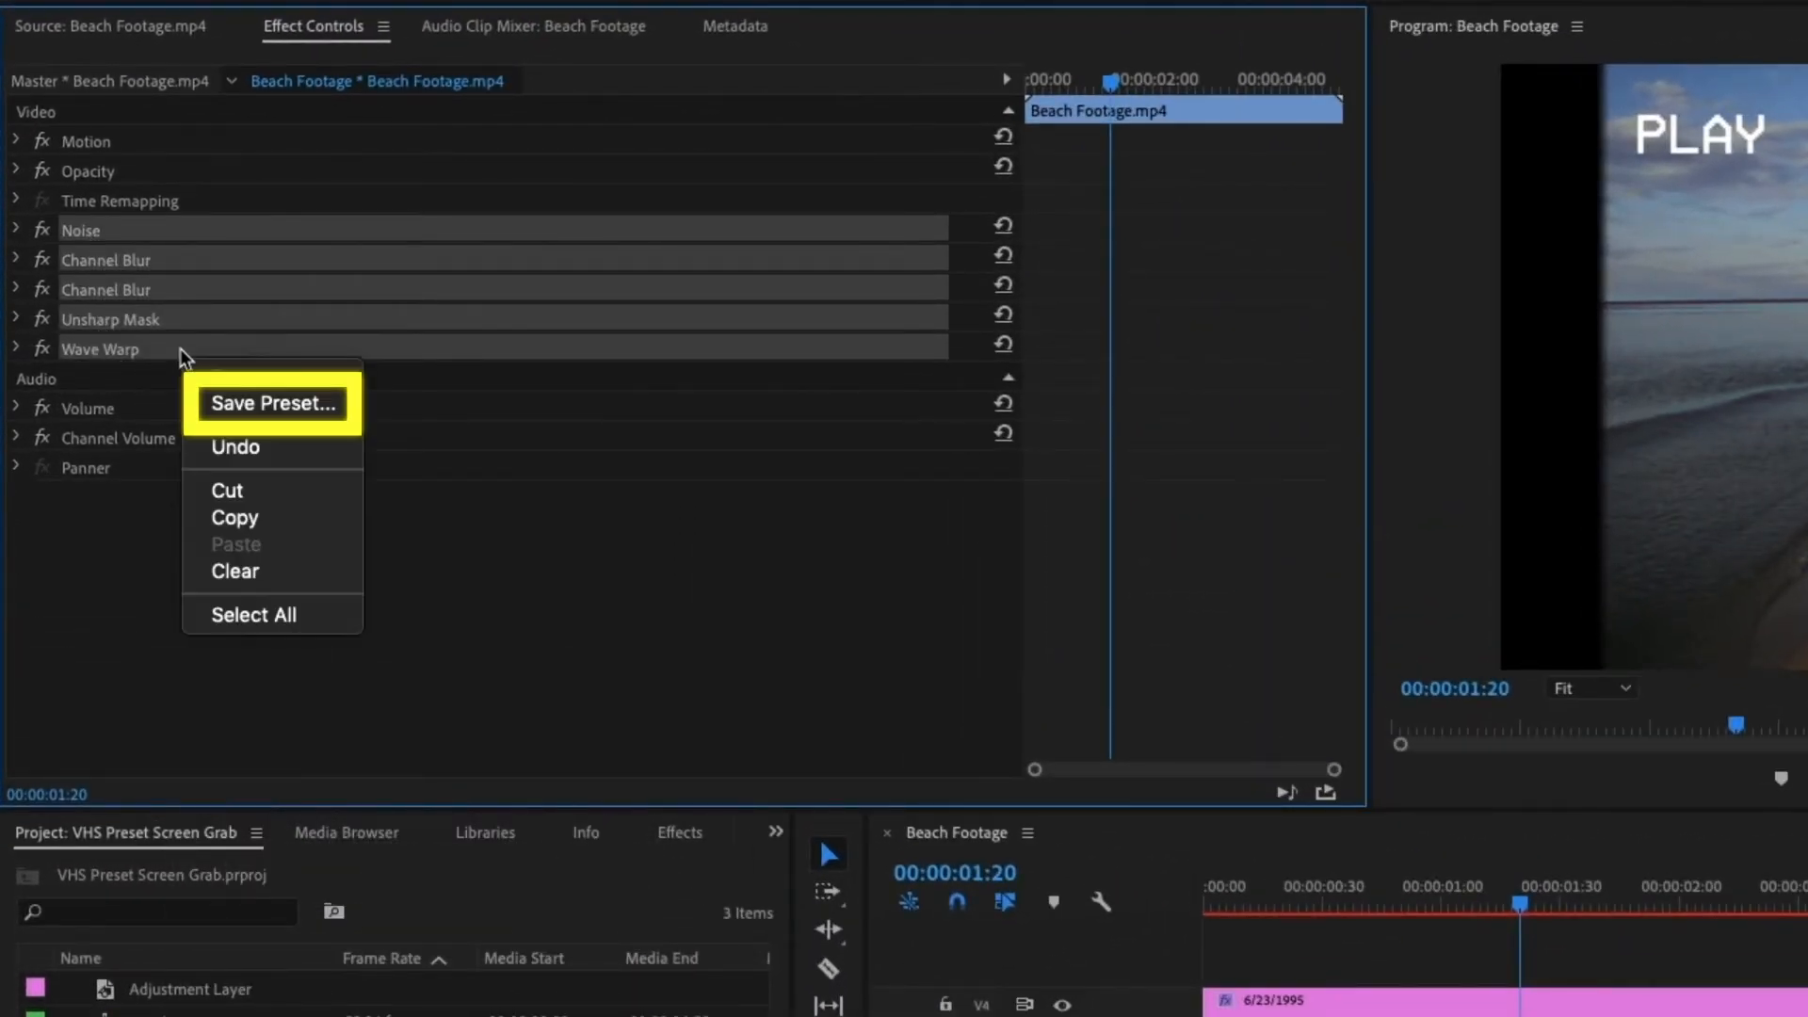
{"action": "left_click", "coordinate": [303, 412]}
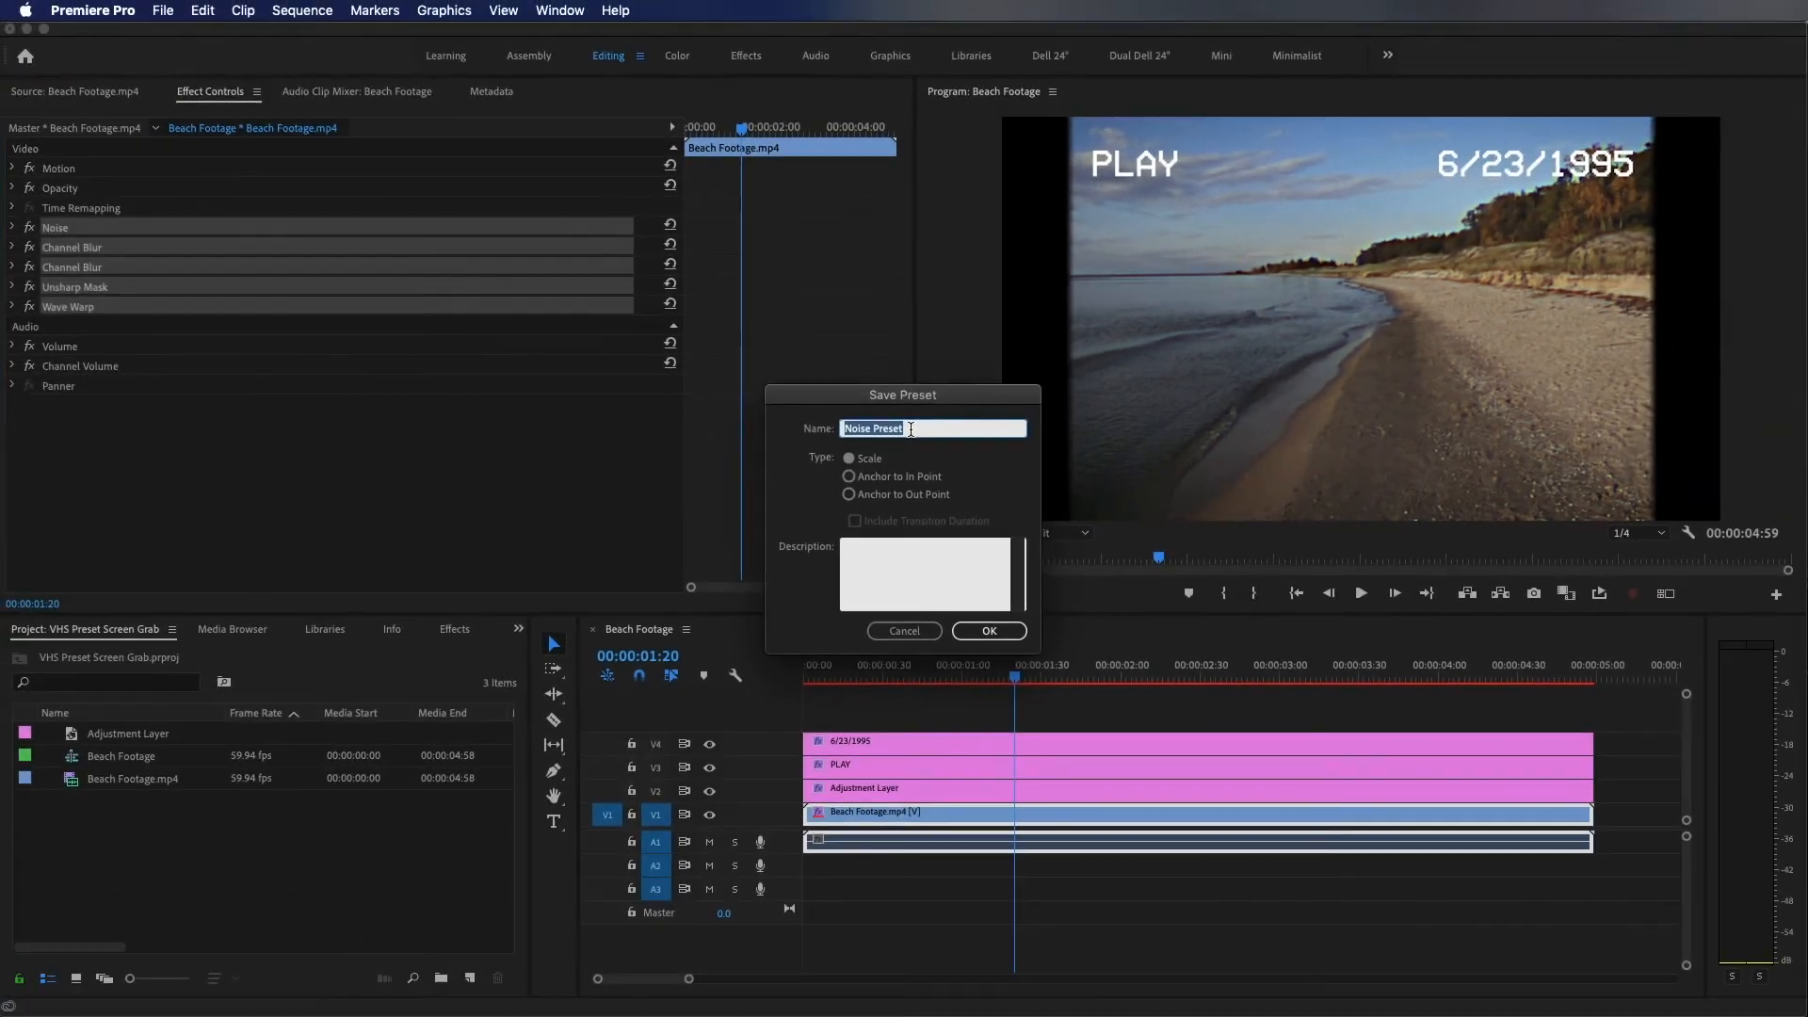
{"action": "left_click", "coordinate": [1034, 693]}
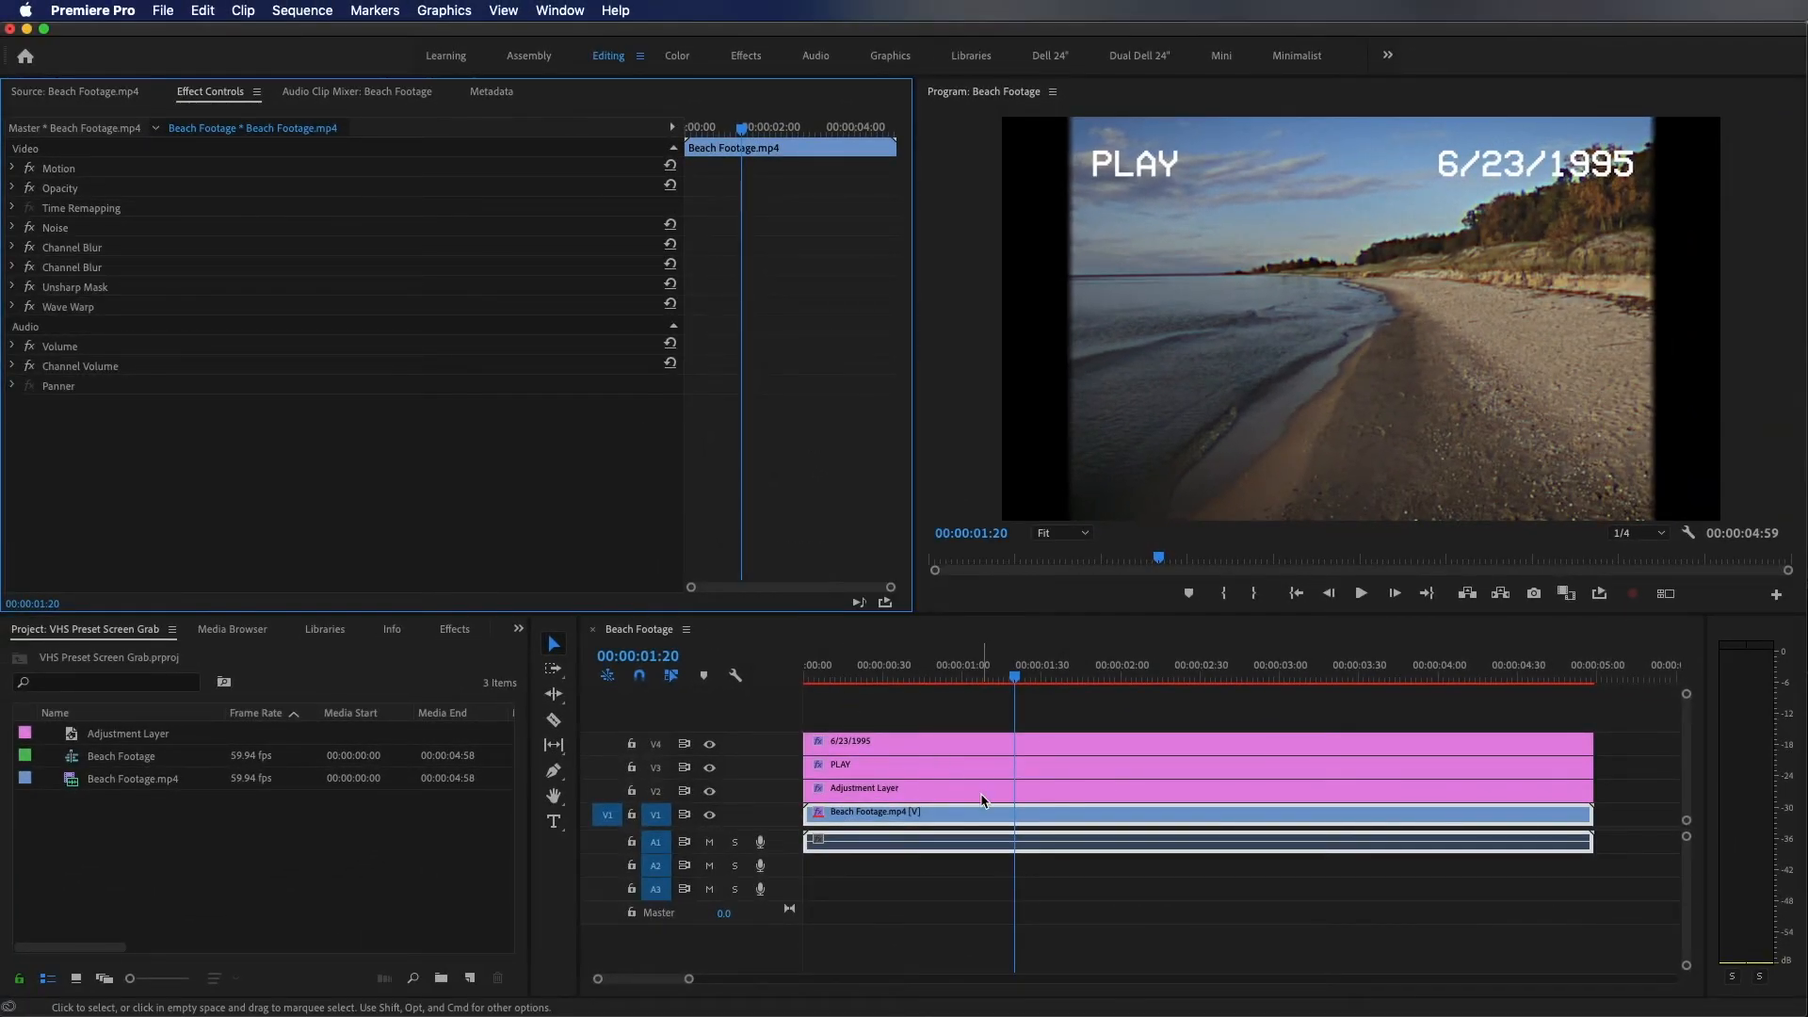
{"action": "left_click", "coordinate": [981, 796]}
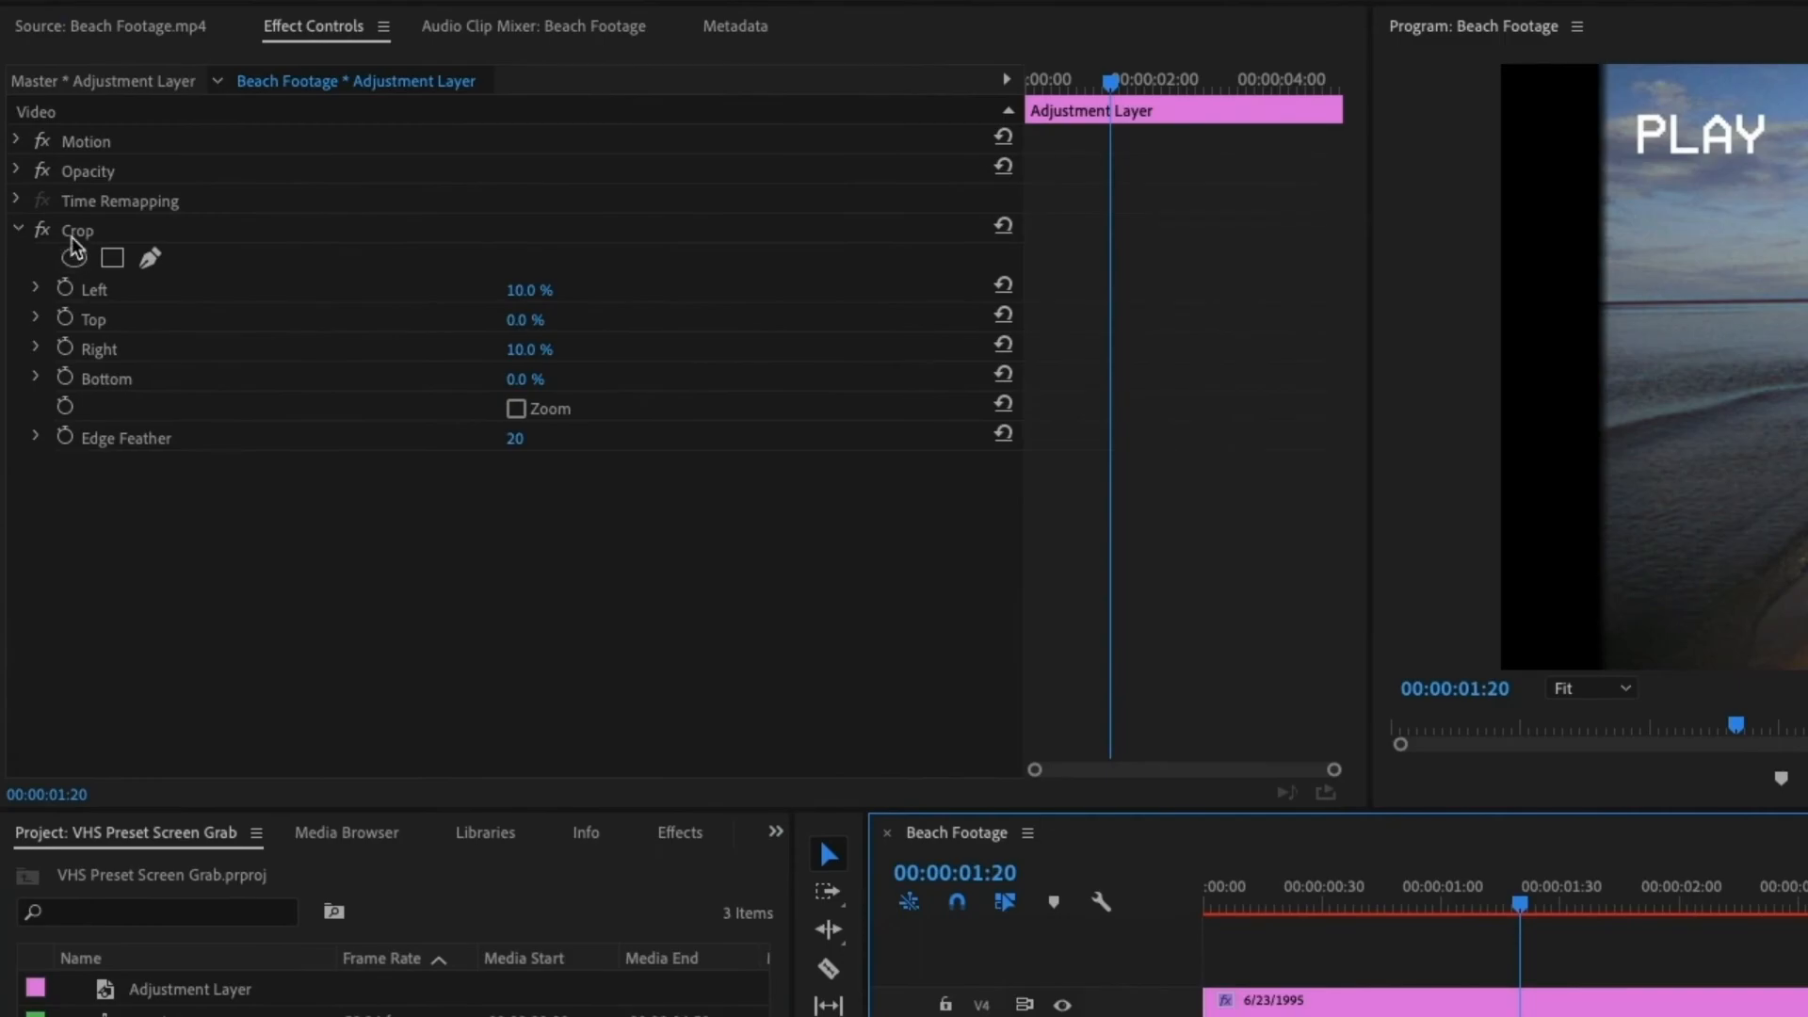
{"action": "left_click", "coordinate": [55, 230]}
{"action": "right_click", "coordinate": [82, 235]}
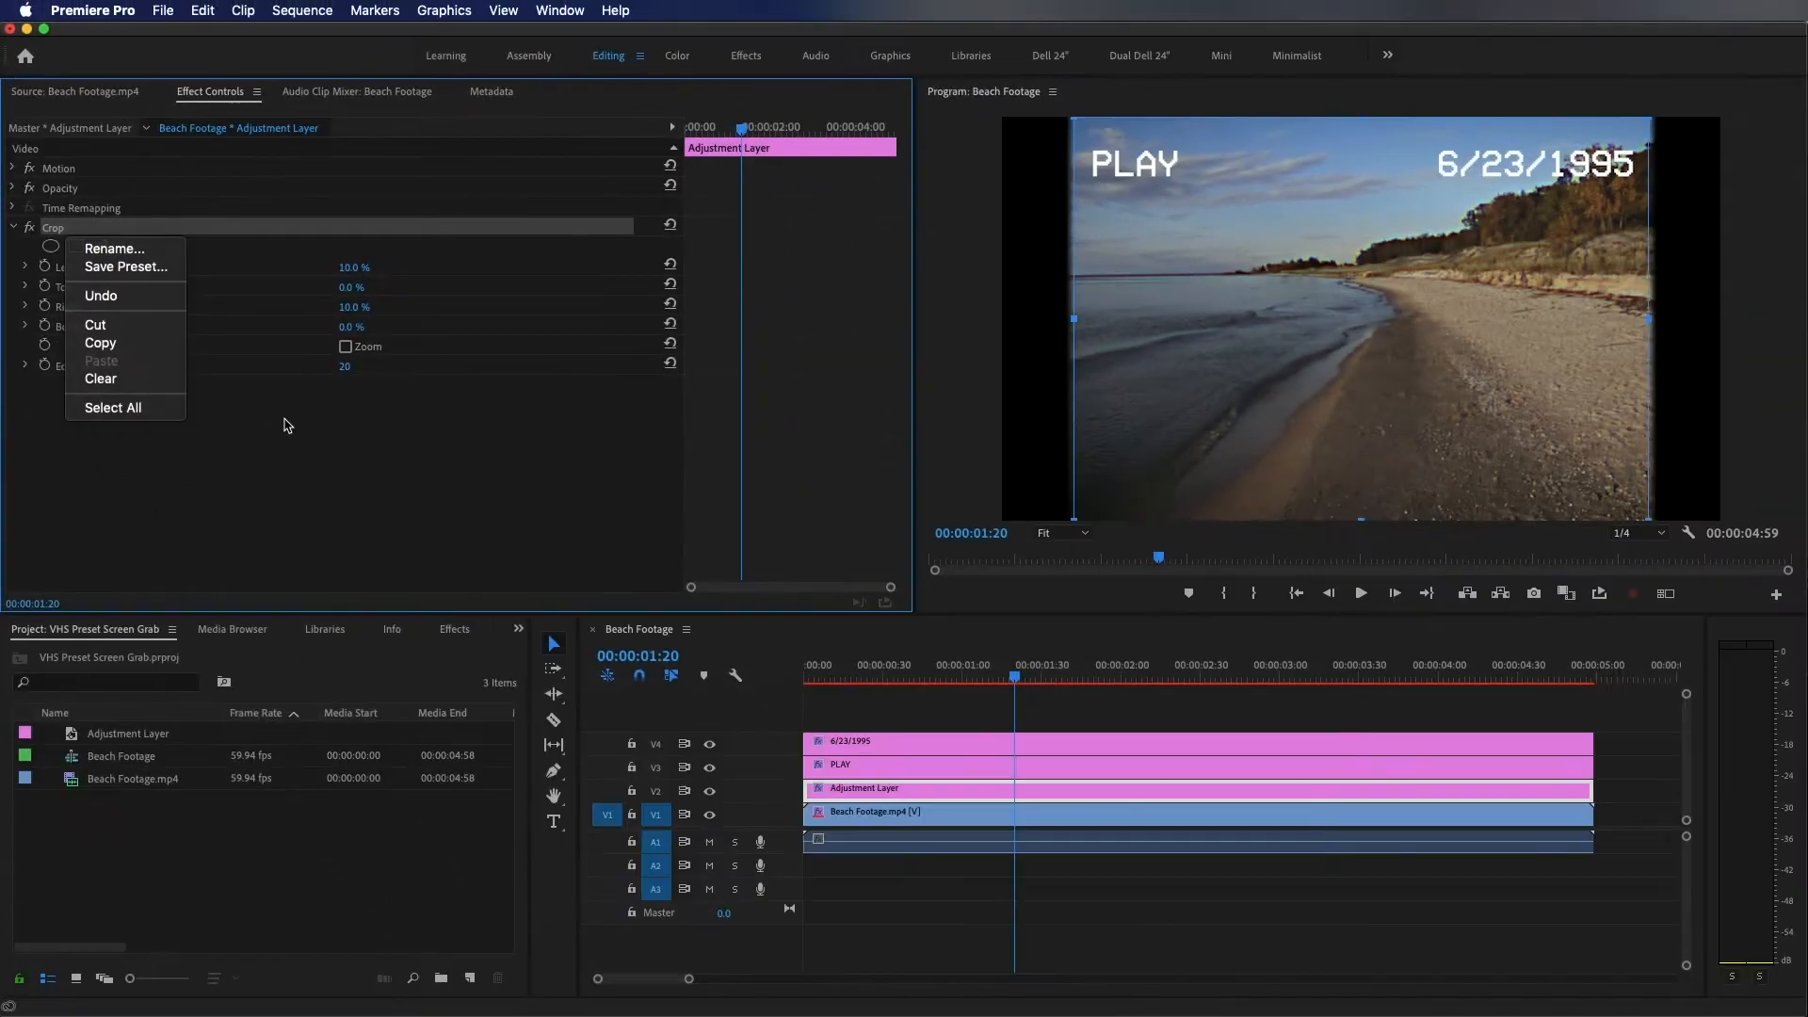
{"action": "left_click", "coordinate": [430, 527]}
{"action": "left_click", "coordinate": [913, 706]}
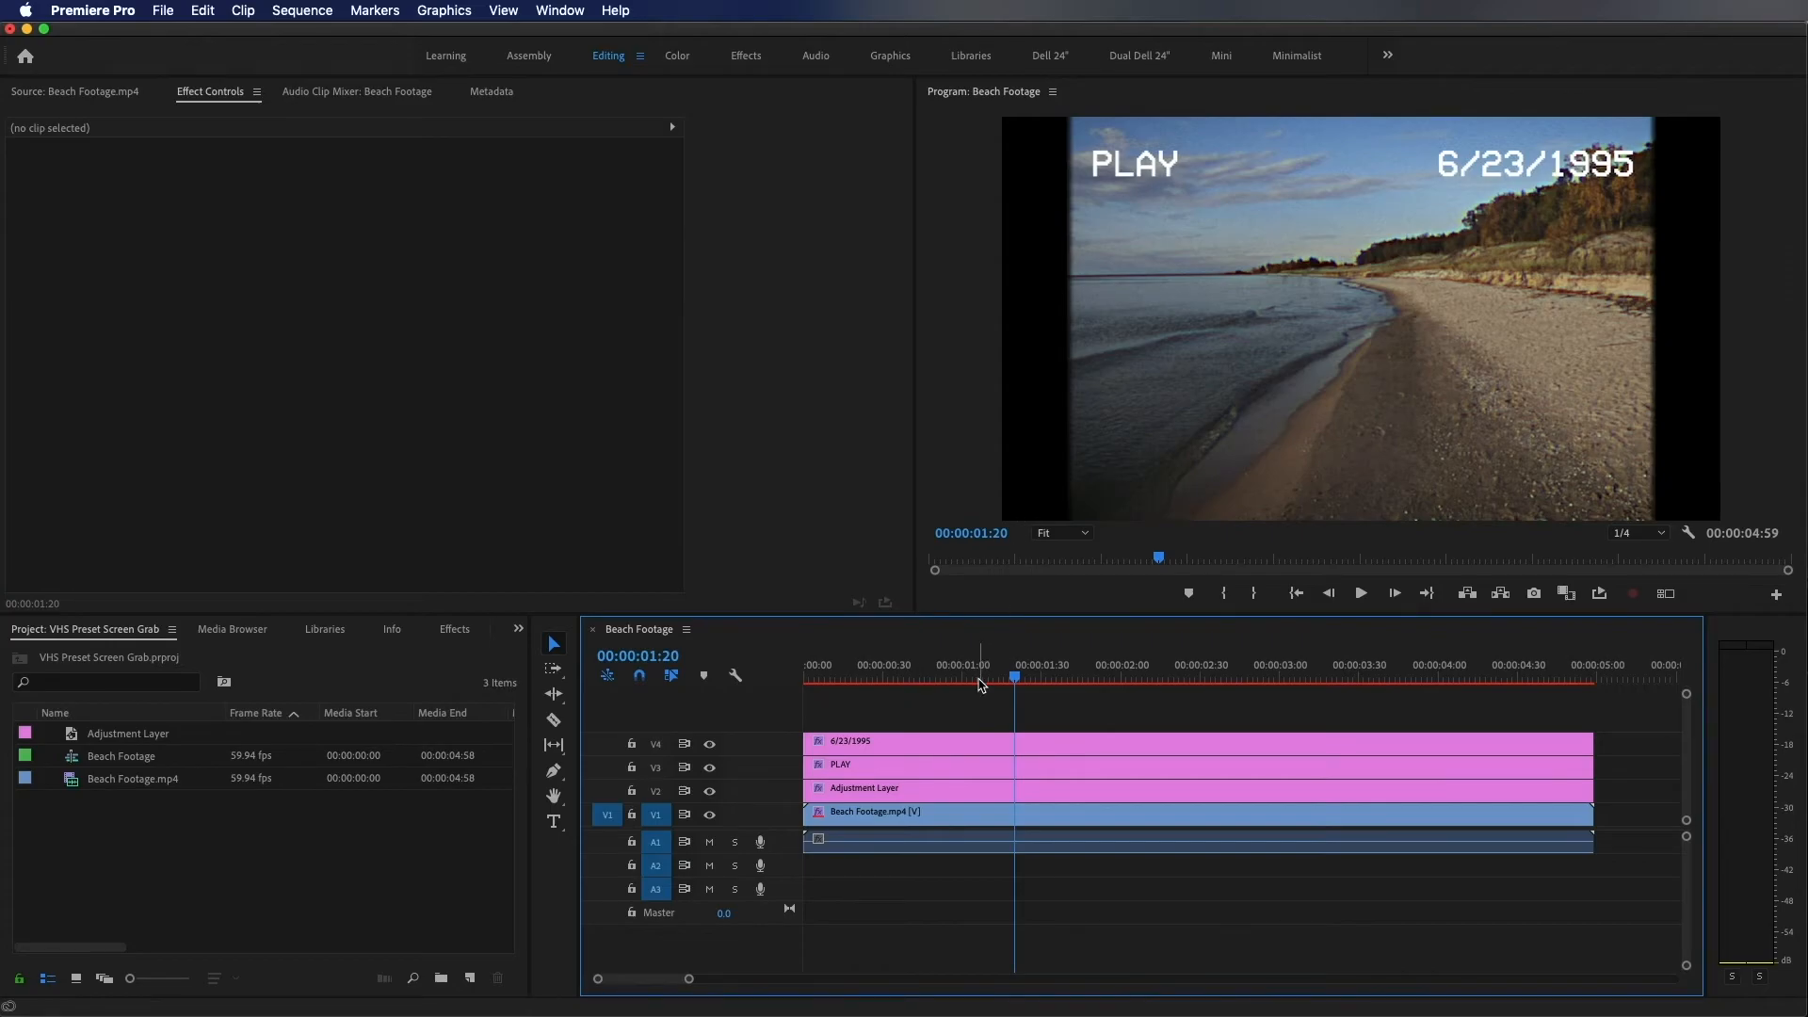
Delete the Noise, both Channel Blur, Unsharp Mask and Wave Warp effects from the Beach Footage.mp4 clip.
{"action": "left_click", "coordinate": [954, 820]}
{"action": "left_click", "coordinate": [57, 229]}
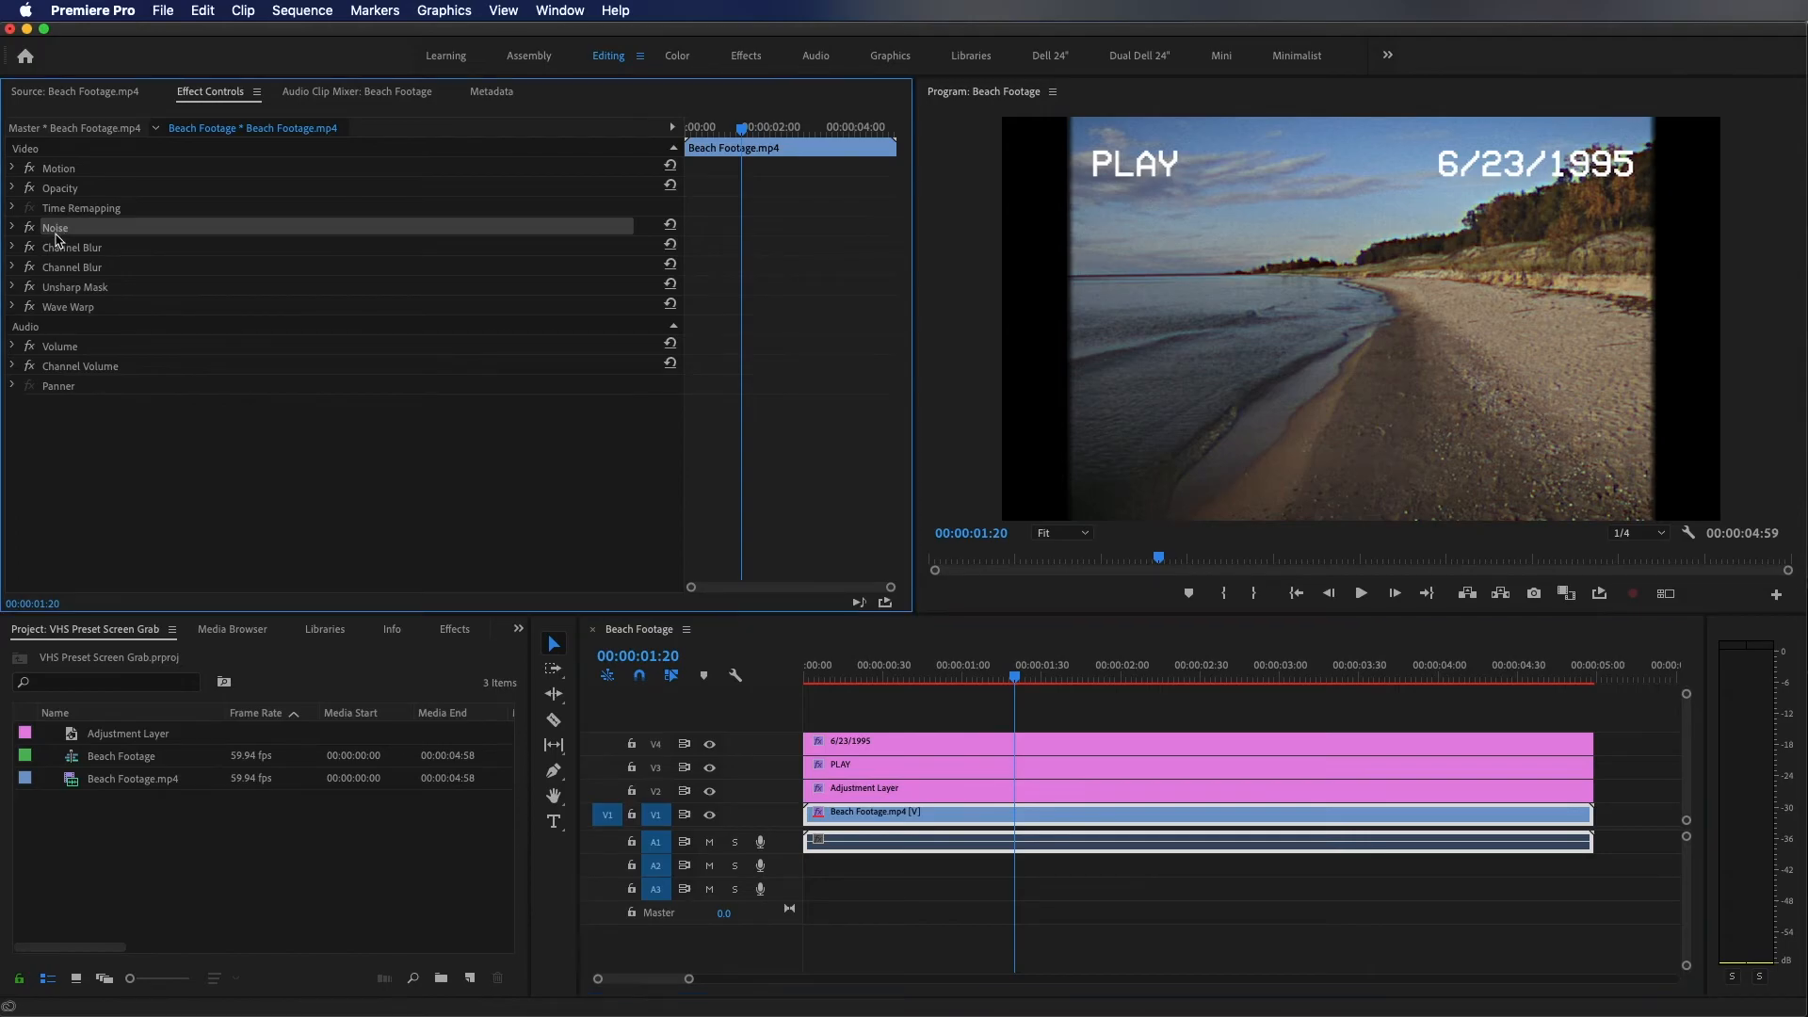
{"action": "left_click", "coordinate": [56, 247], "text": "shift"}
{"action": "left_click", "coordinate": [58, 268], "text": "shift"}
{"action": "left_click", "coordinate": [61, 287], "text": "shift"}
{"action": "left_click", "coordinate": [66, 307], "text": "shift"}
{"action": "key", "text": "Delete"}
Restack the clips with the Adjustment Layer on V4 above the 6/23/1995 text on V3 and the PLAY text on V2.
{"action": "left_click", "coordinate": [1014, 794]}
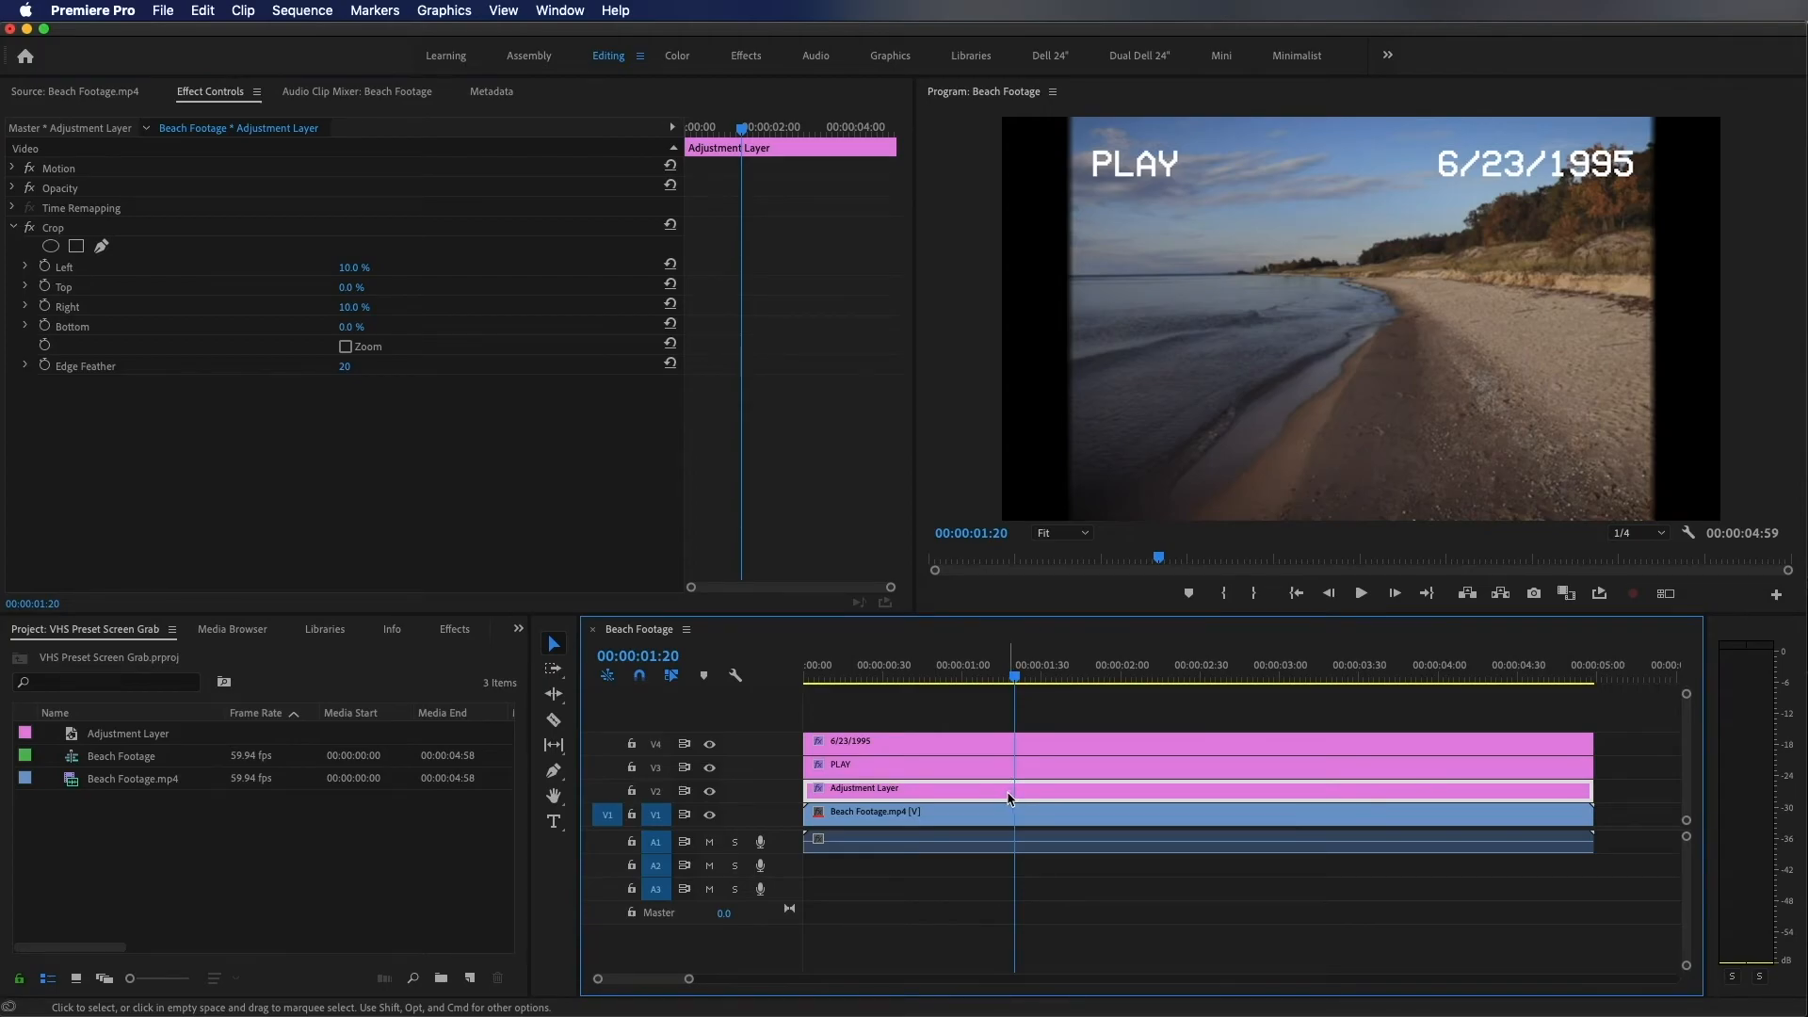
{"action": "left_click_drag", "start_coordinate": [1004, 782], "coordinate": [1057, 796]}
{"action": "left_click", "coordinate": [136, 848]}
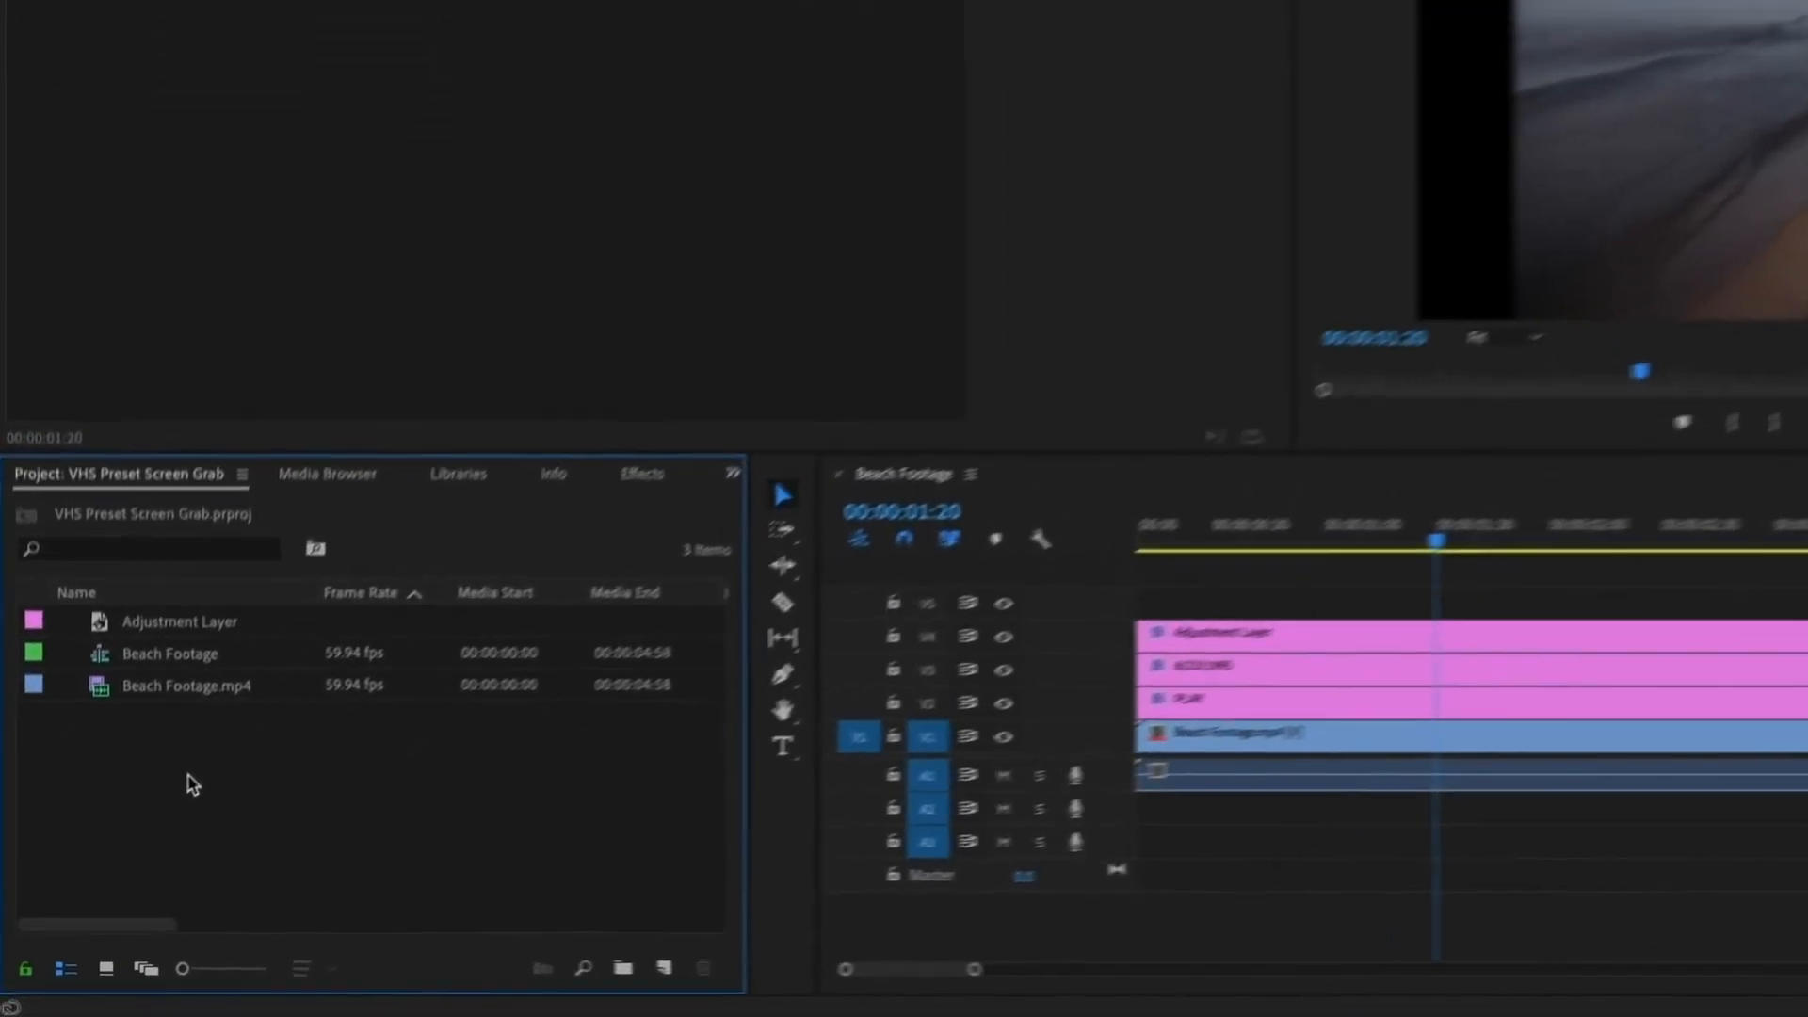
Find the saved VHS Effect Preset among the effect presets and apply it to the Adjustment Layer on V4.
{"action": "left_click", "coordinate": [673, 446]}
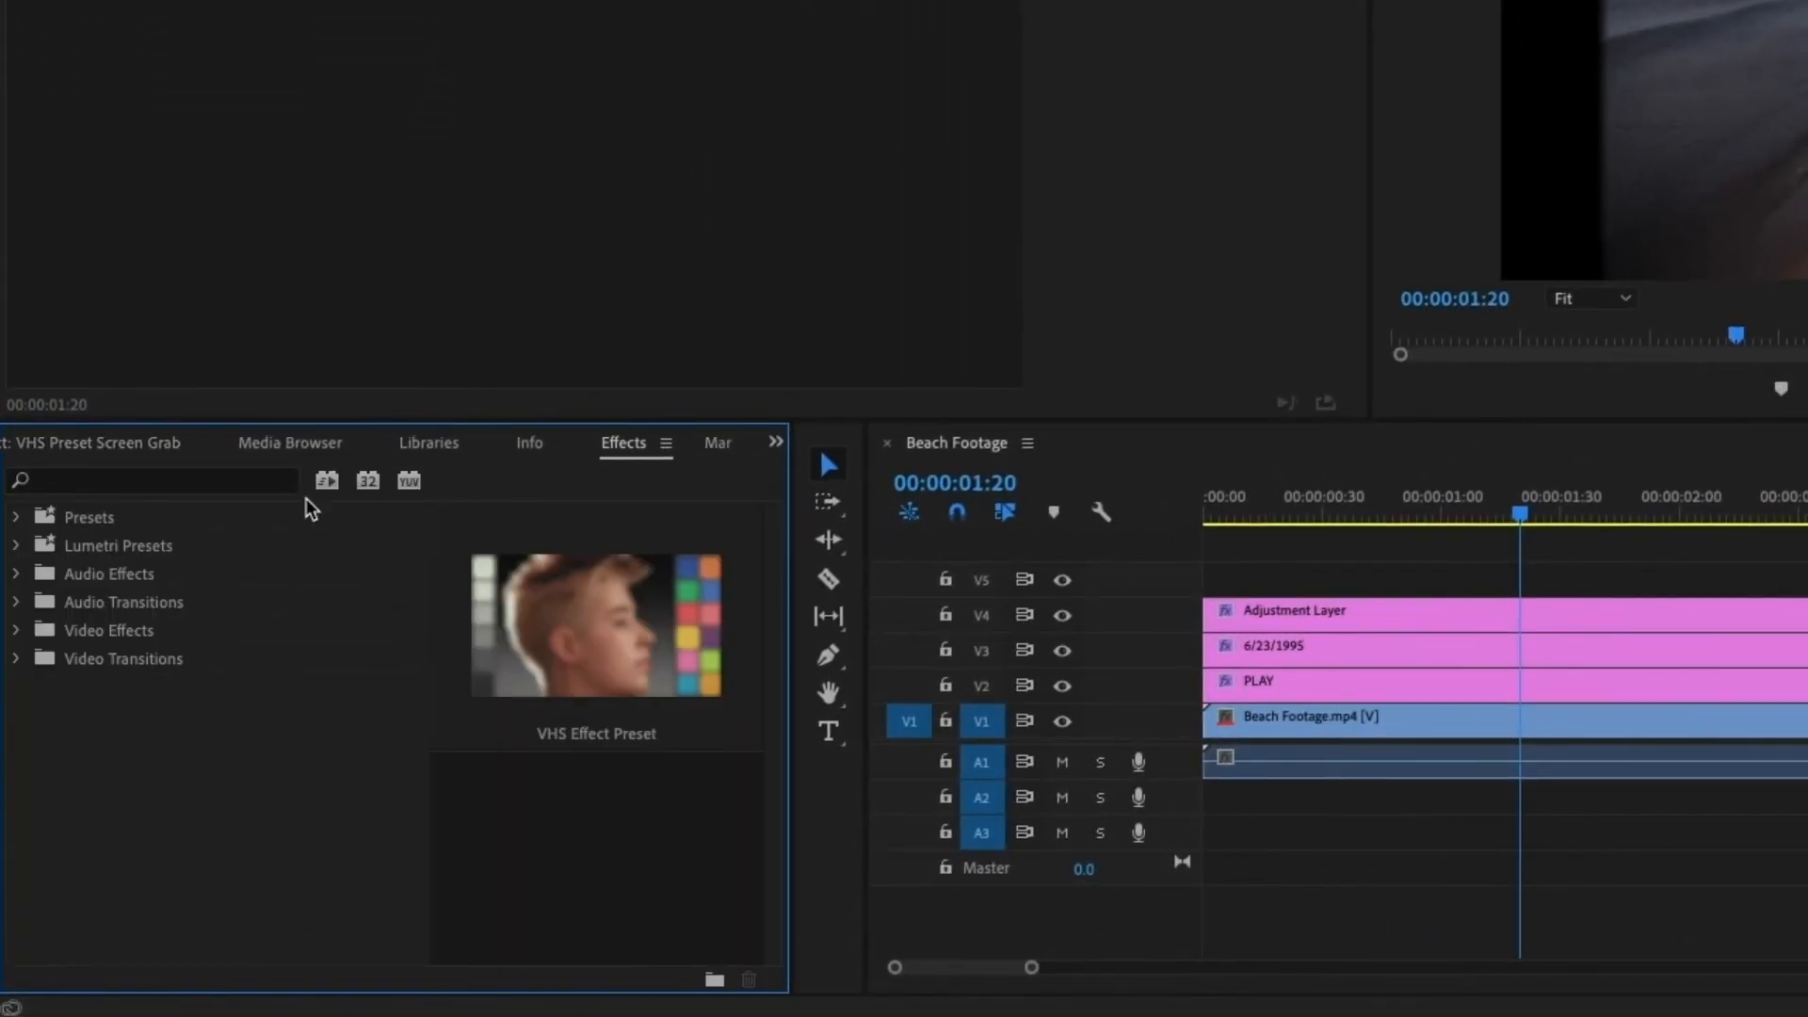
{"action": "left_click", "coordinate": [14, 517]}
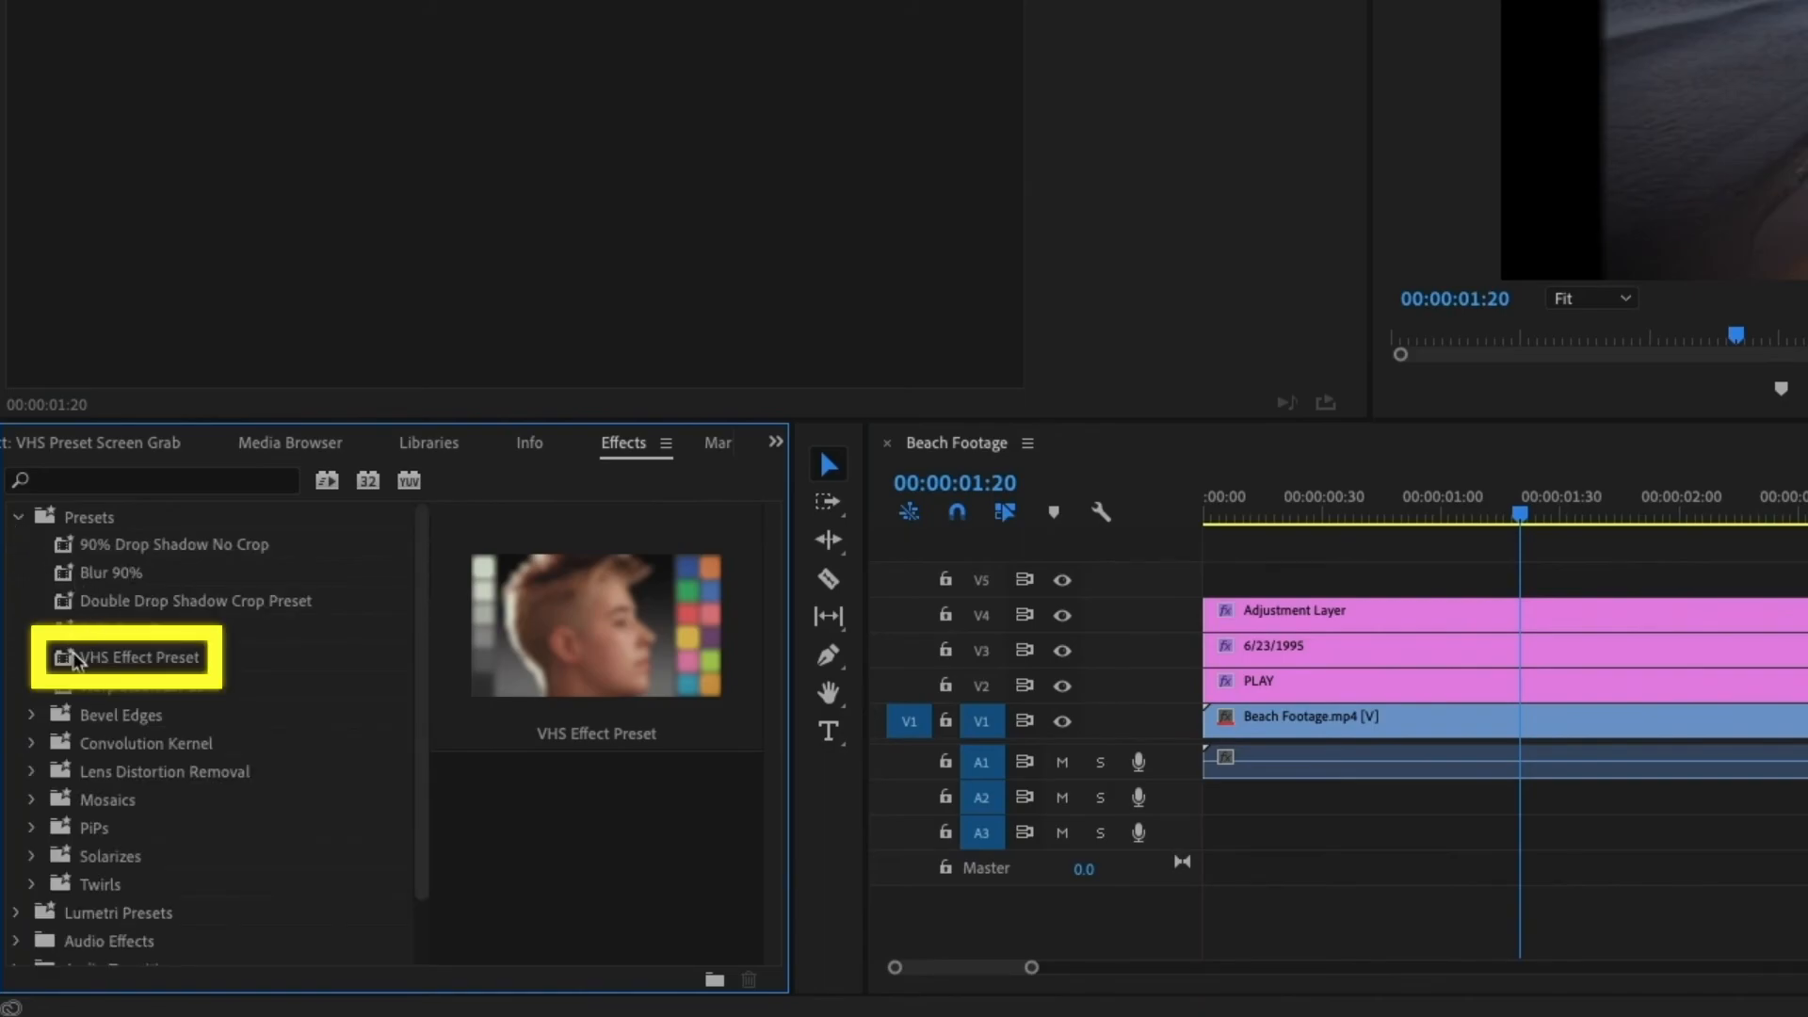
{"action": "left_click_drag", "start_coordinate": [68, 662], "coordinate": [1406, 627]}
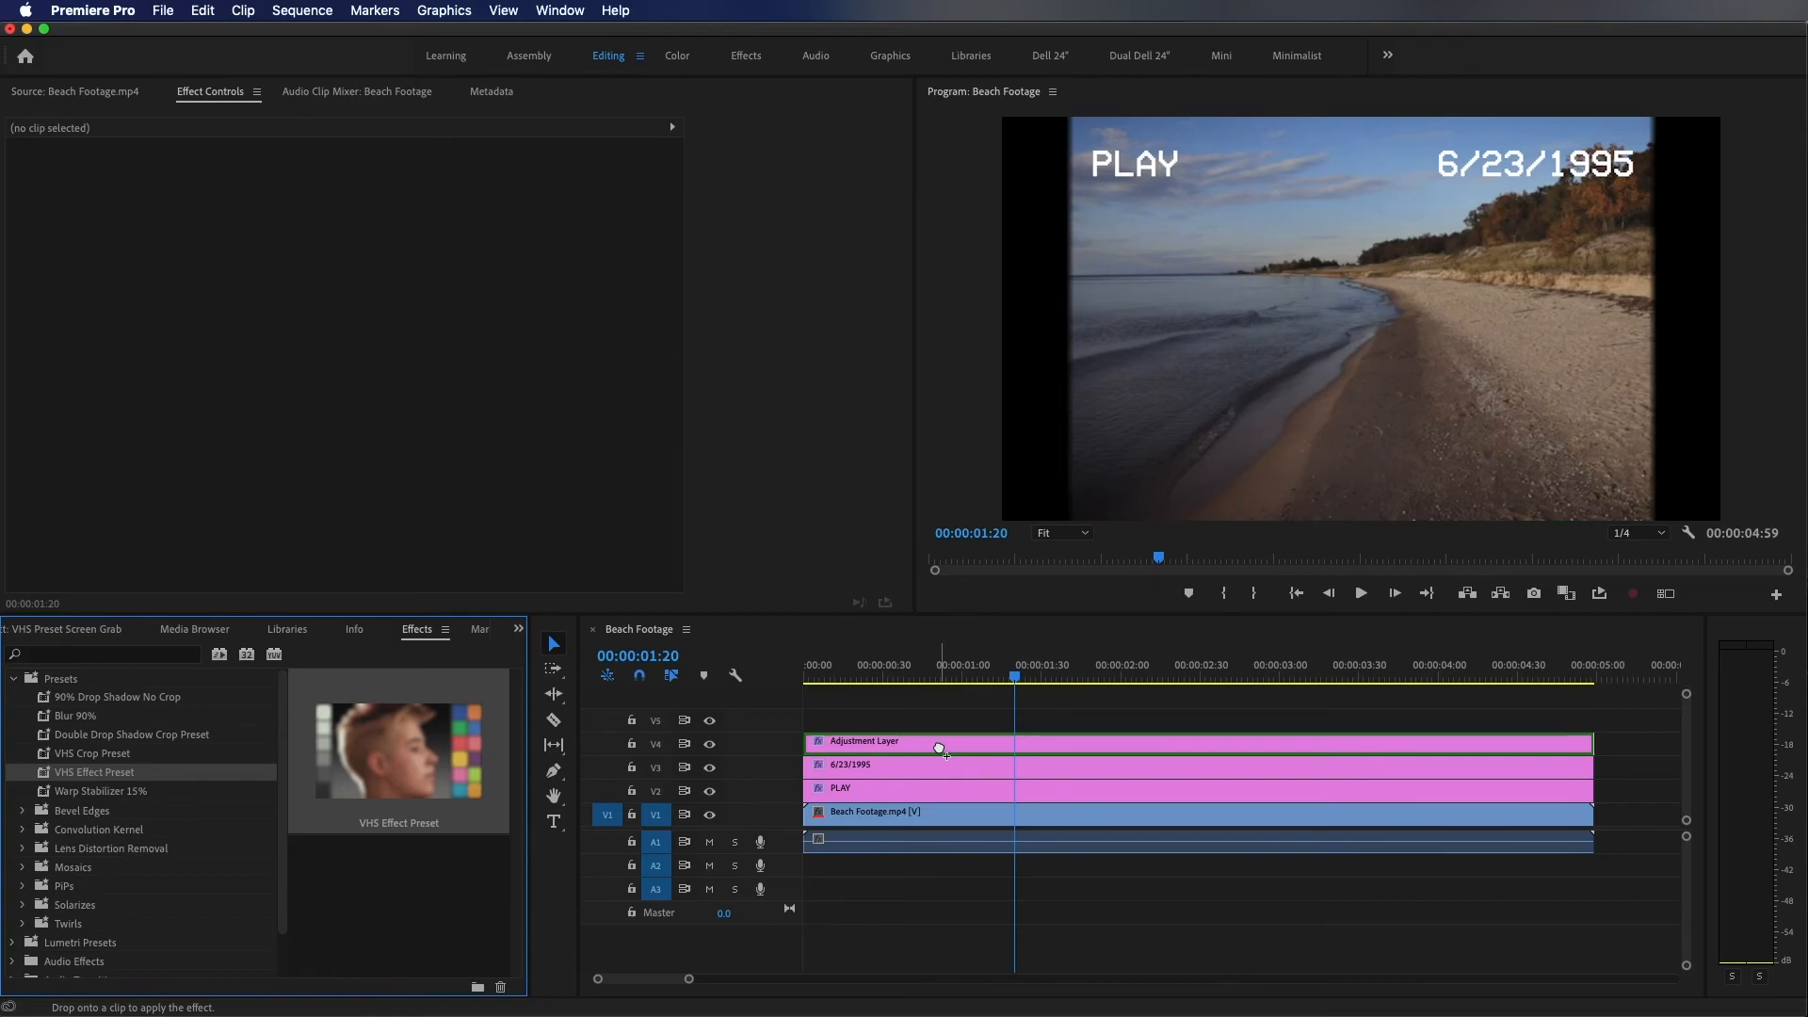
{"action": "left_click_drag", "start_coordinate": [939, 748], "coordinate": [941, 751]}
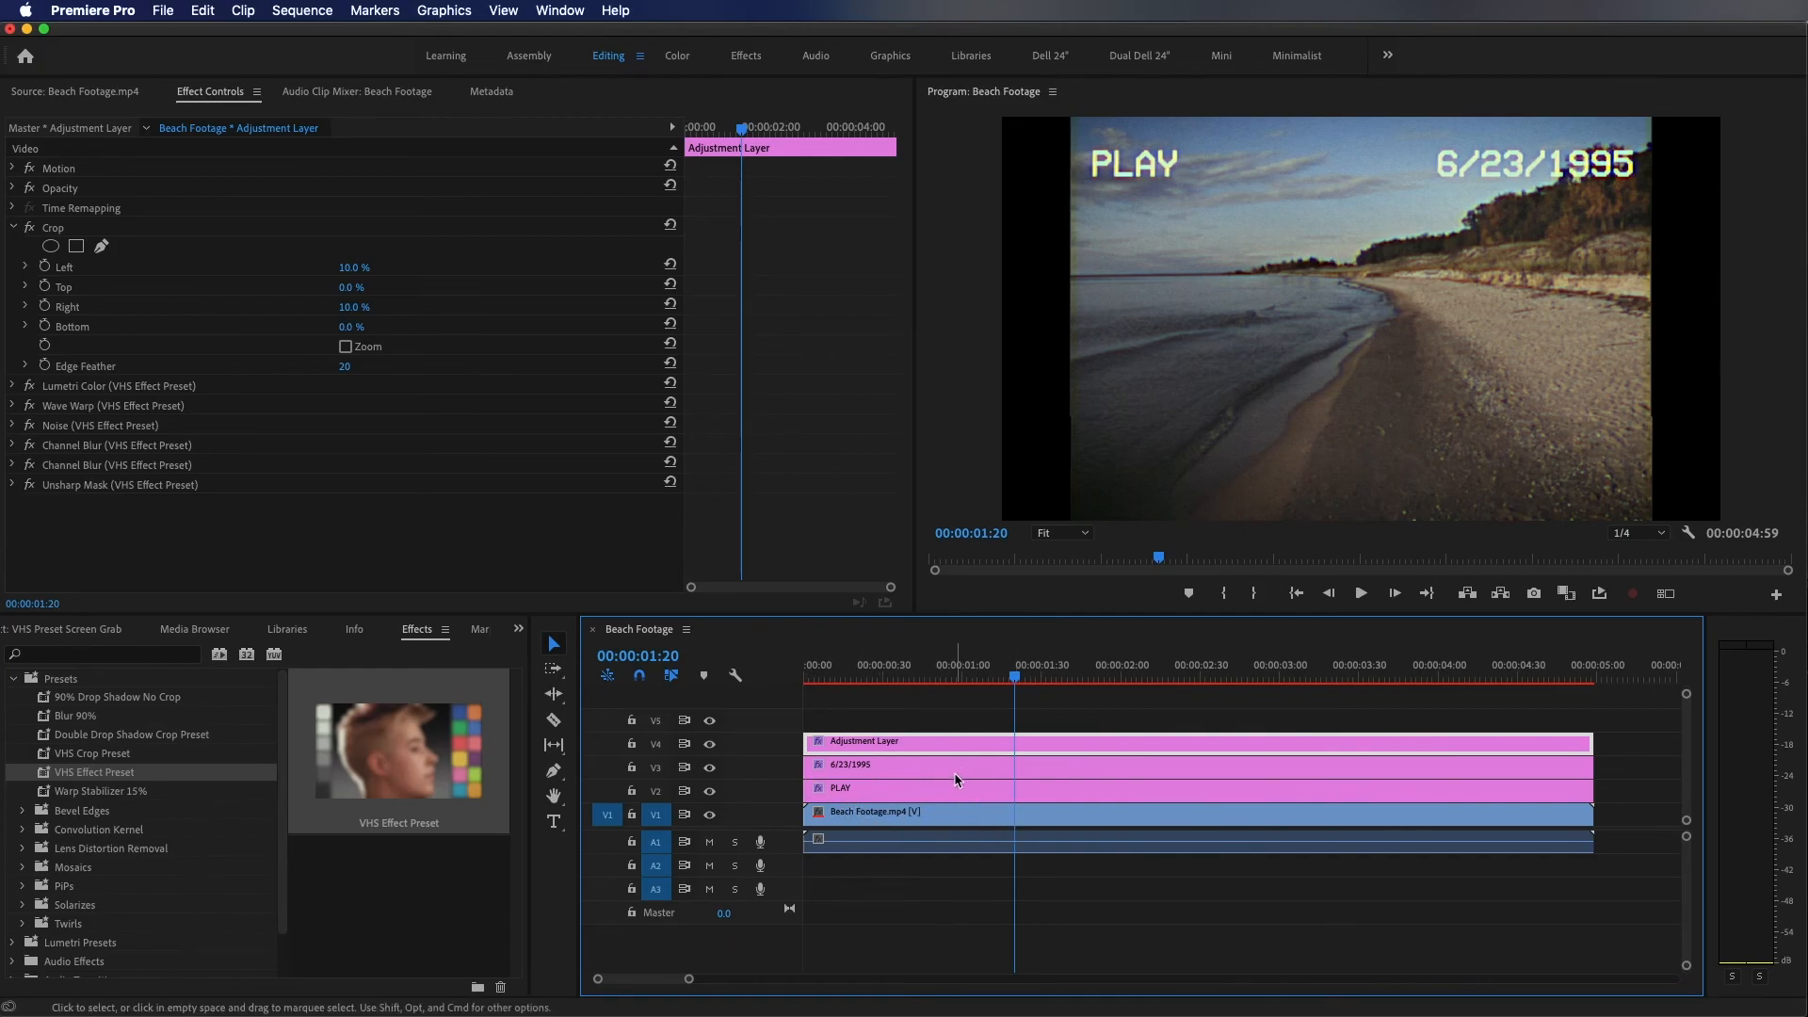
{"action": "left_click", "coordinate": [982, 719]}
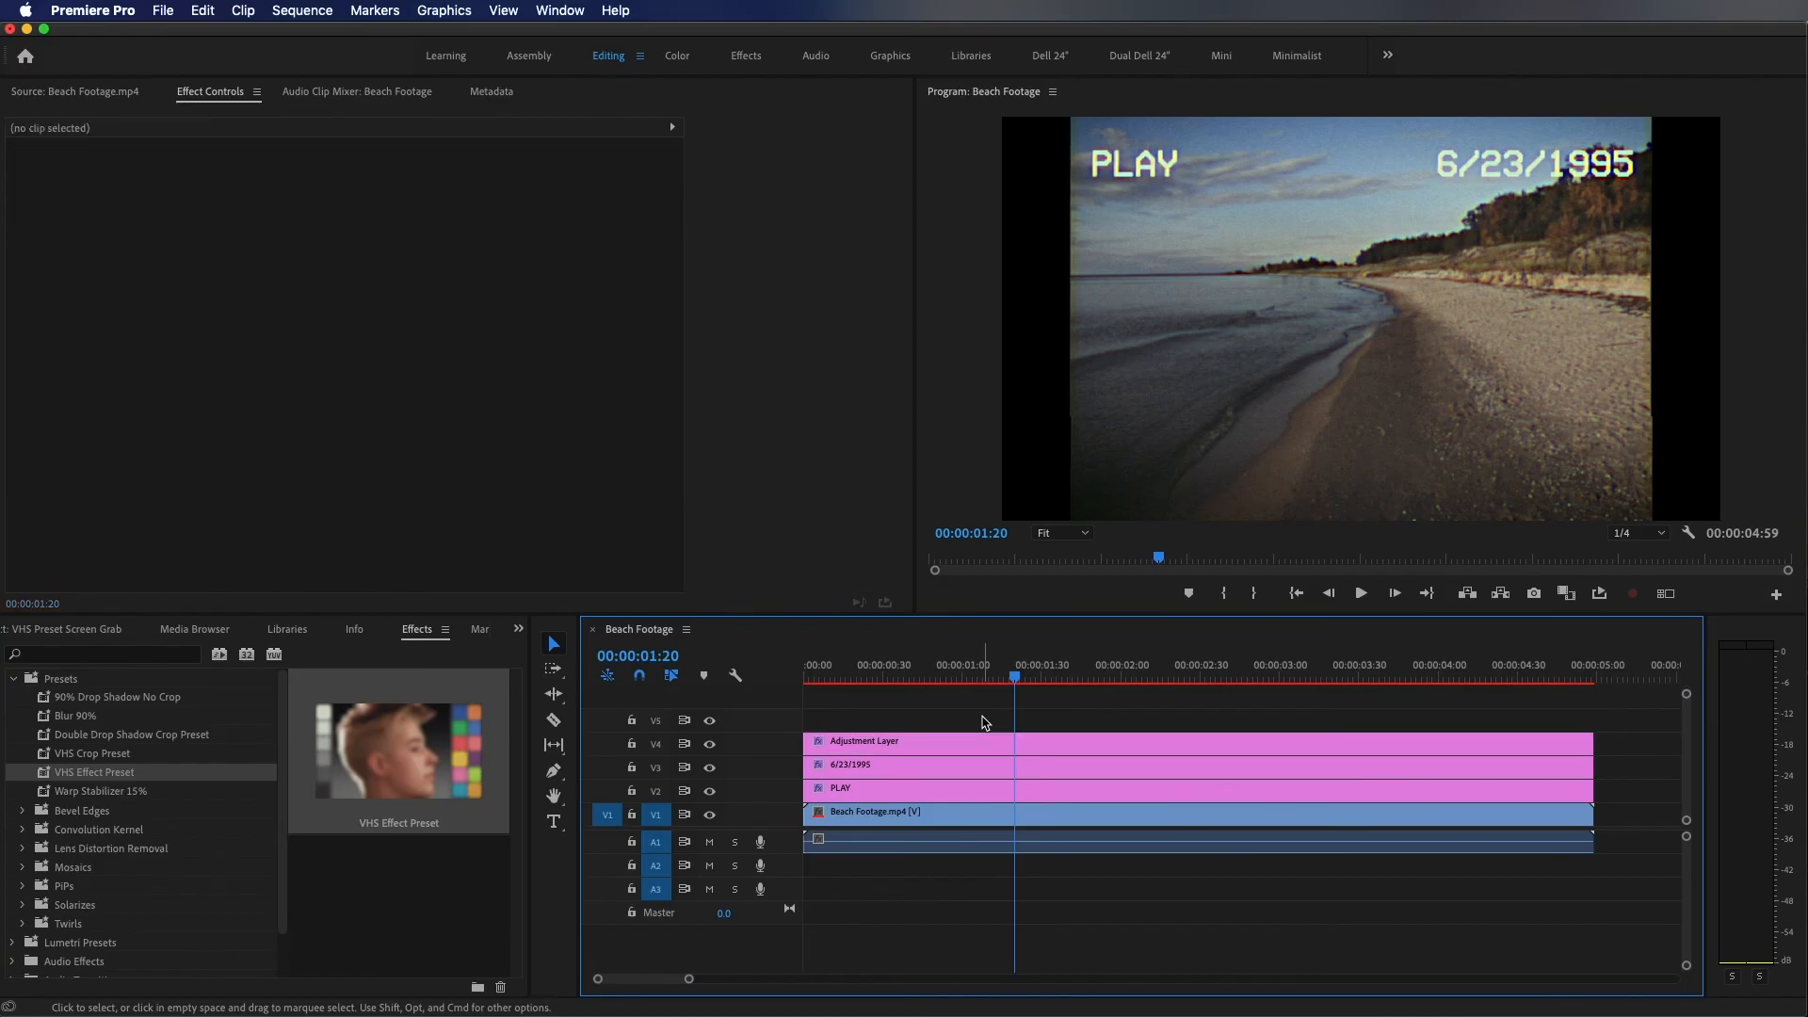